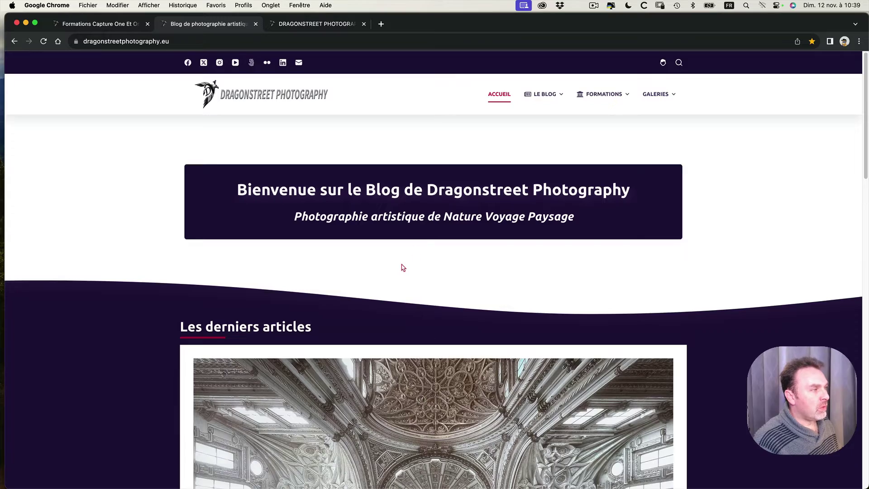
Skim the Dragonstreet Photography home page and switch to ON1 Photo RAW MAX 2024.
scroll(402, 267, "down", 5)
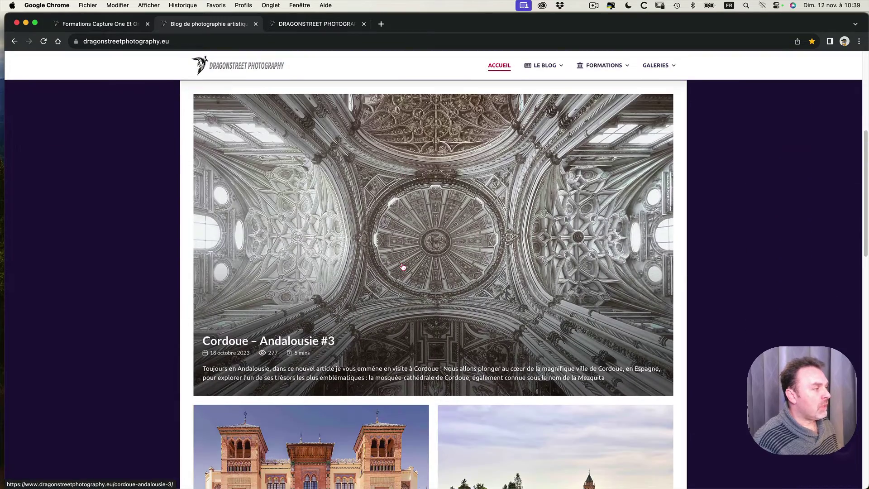
scroll(403, 267, "up", 6)
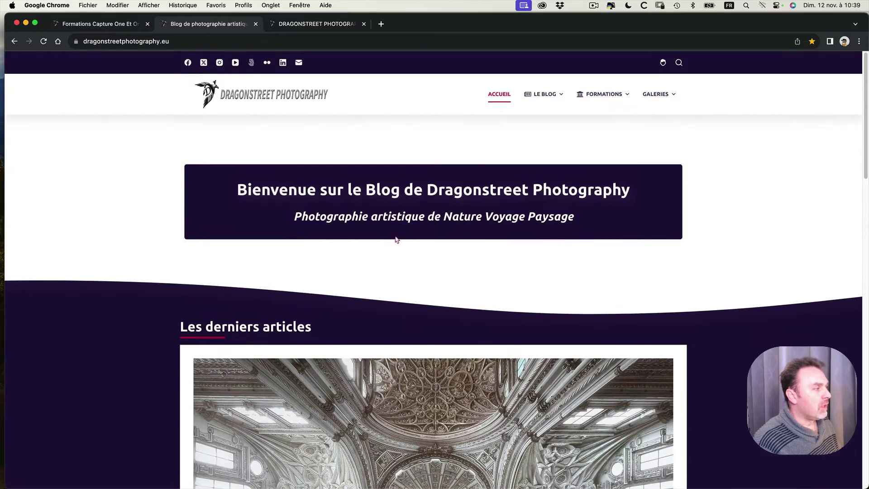
key("ctrl+Right")
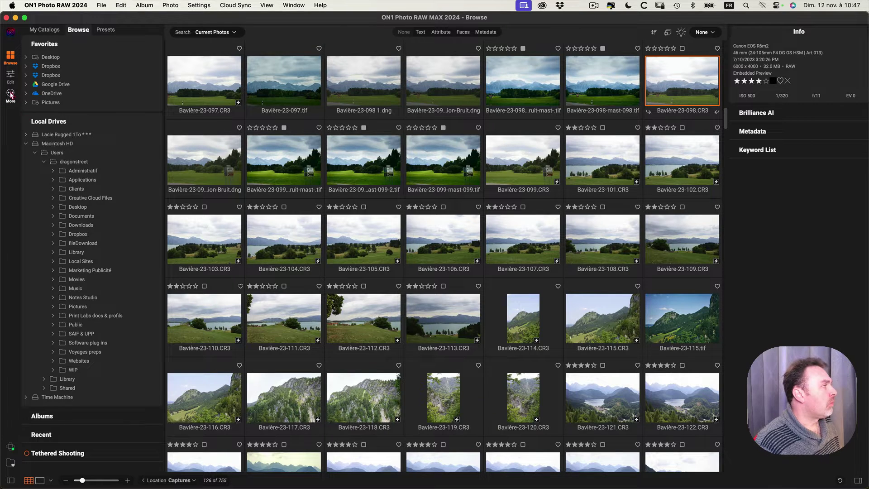
Display the list of additional editing, merge, export and share commands, and dismiss it.
left_click(11, 96)
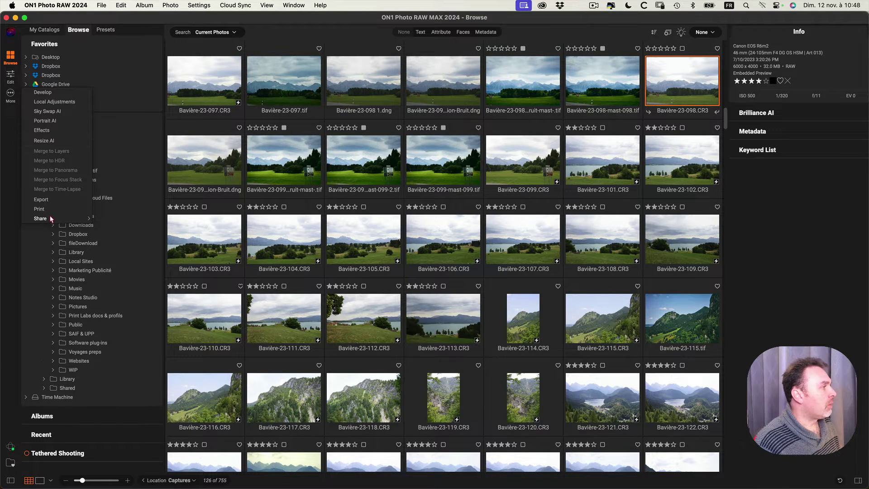
mouse_move(50, 222)
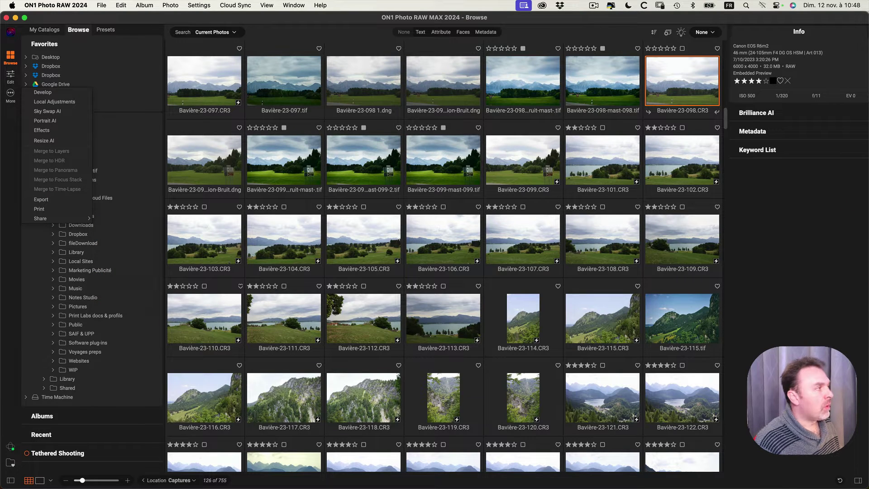
left_click(9, 120)
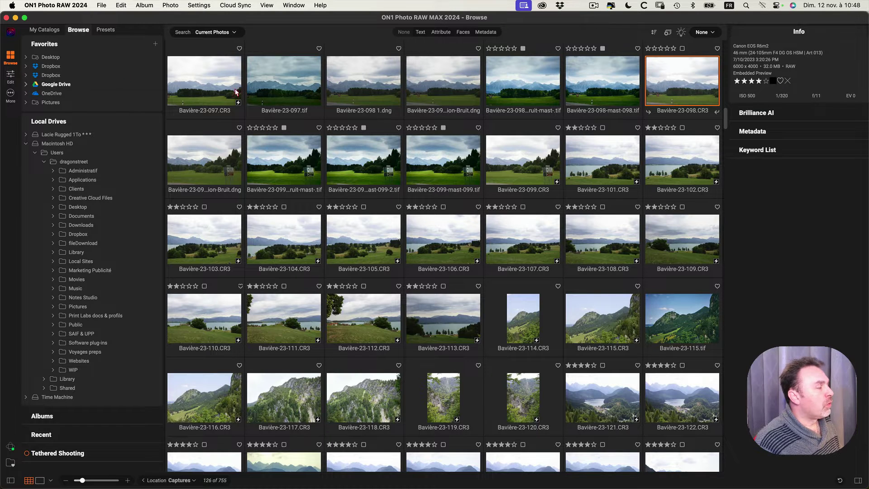
View Bavière-23-098.CR3 enlarged in Browse and return to the thumbnail grid.
double_click(674, 75)
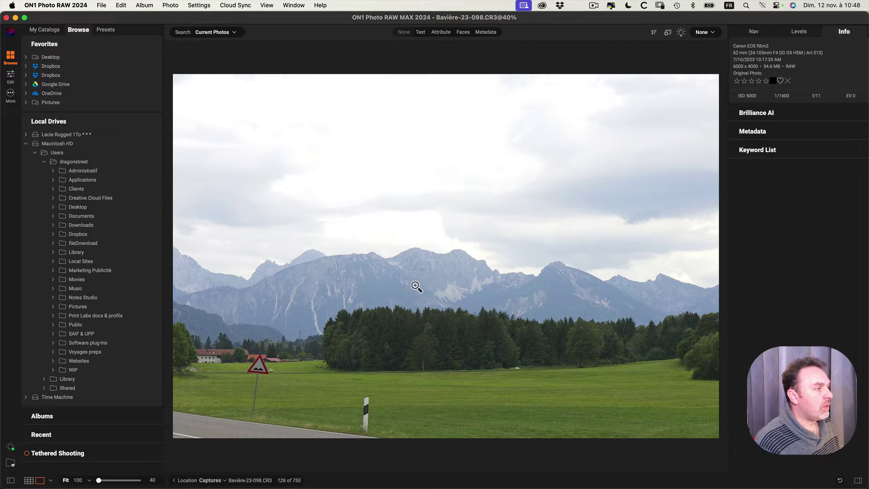
key("g")
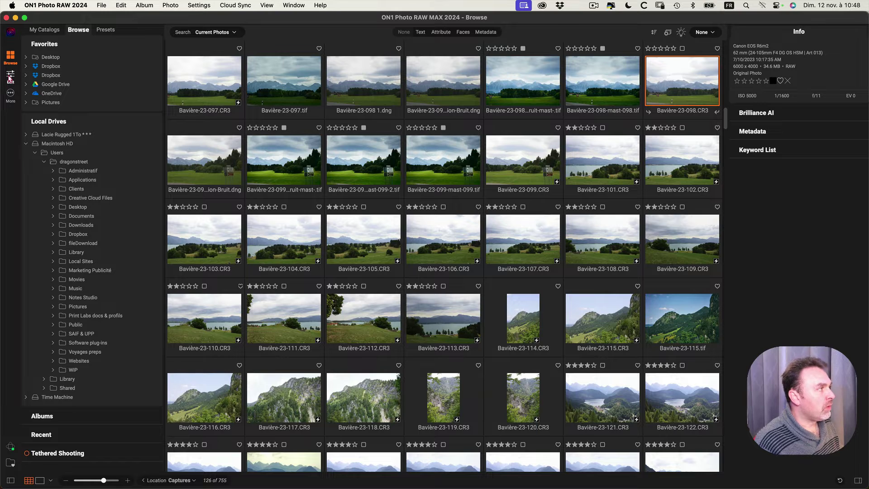
left_click(671, 94)
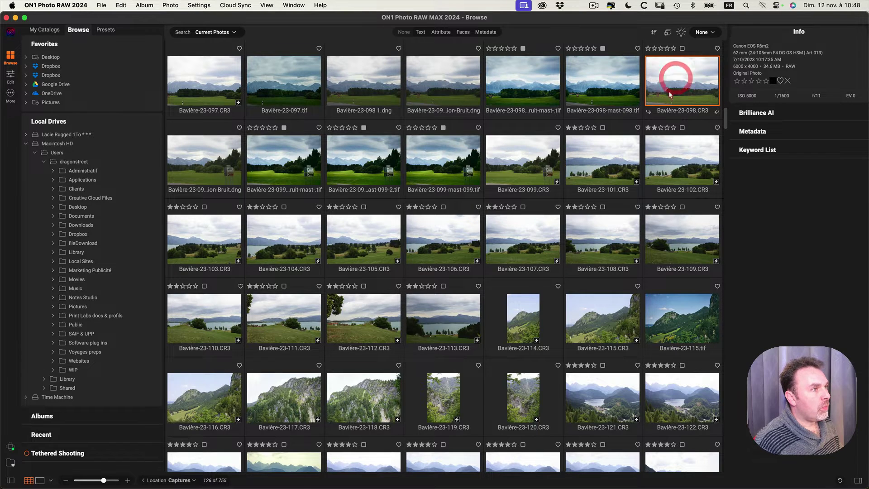
double_click(671, 94)
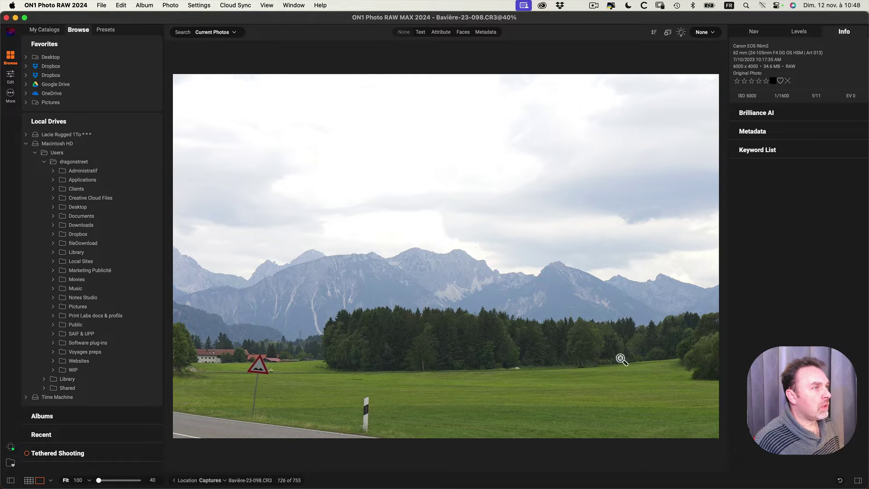
key("g")
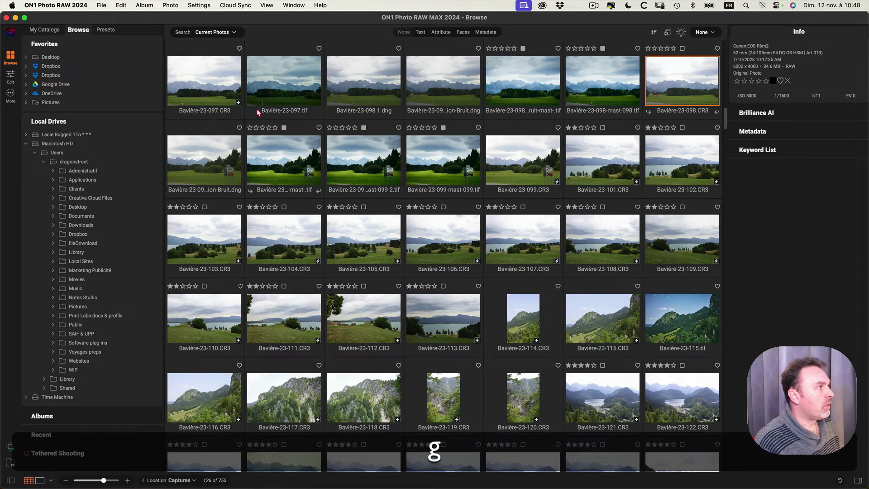
Open the selected Bavière-23-098.CR3 in the Edit module and go back to Browse.
left_click(11, 77)
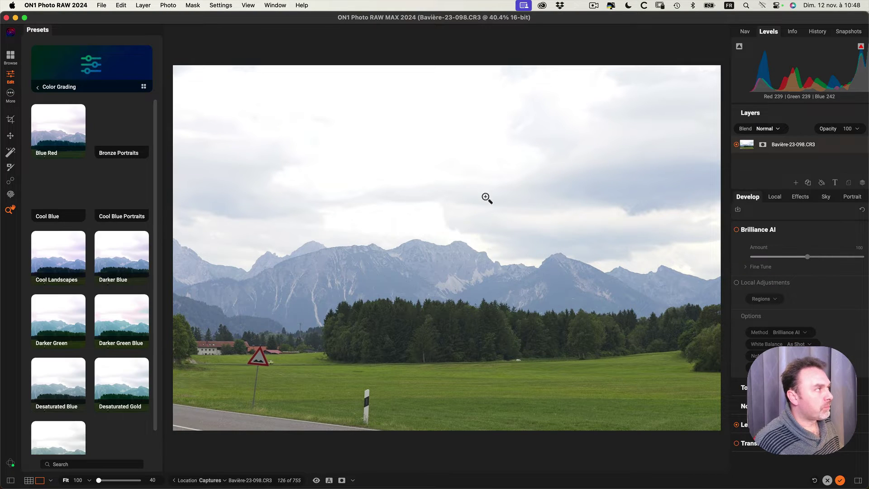
left_click(10, 57)
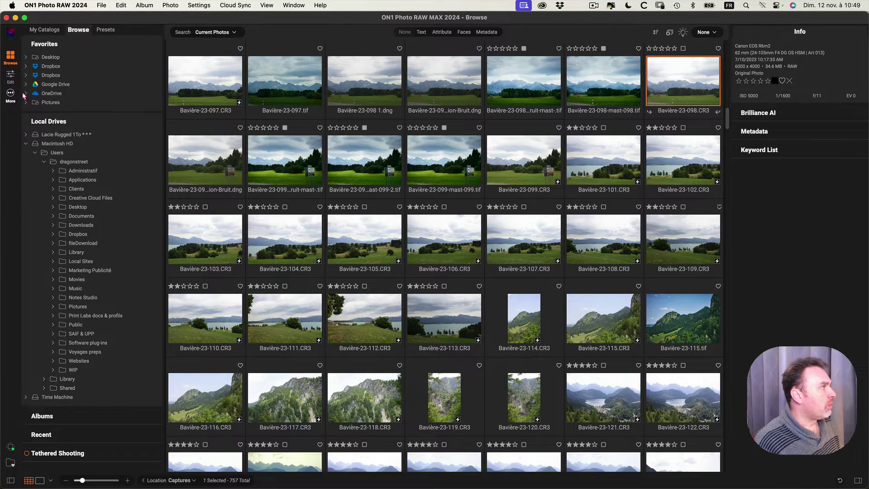
Set the Double-Click in Browse preference to Open in Edit and confirm the preferences.
left_click(70, 5)
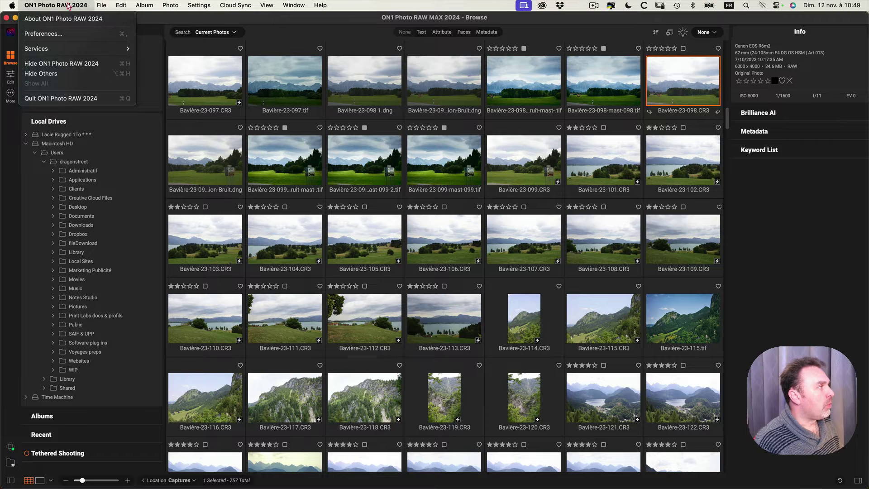
left_click(66, 36)
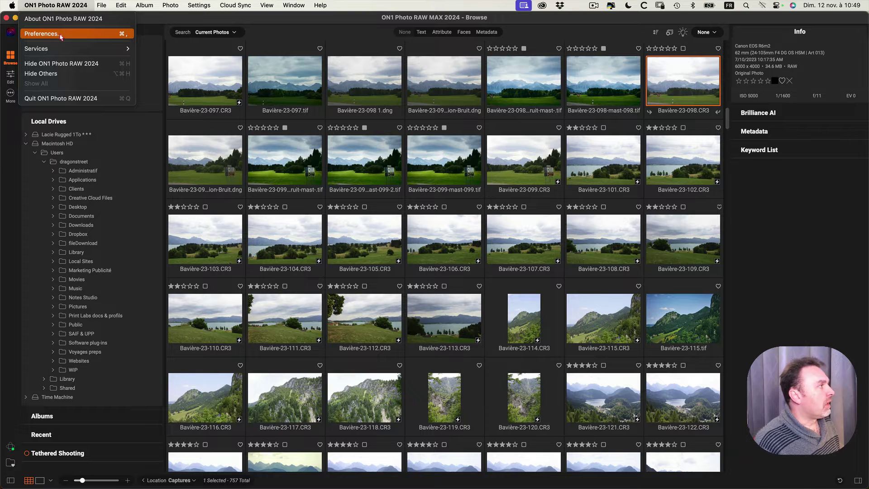
left_click(52, 35)
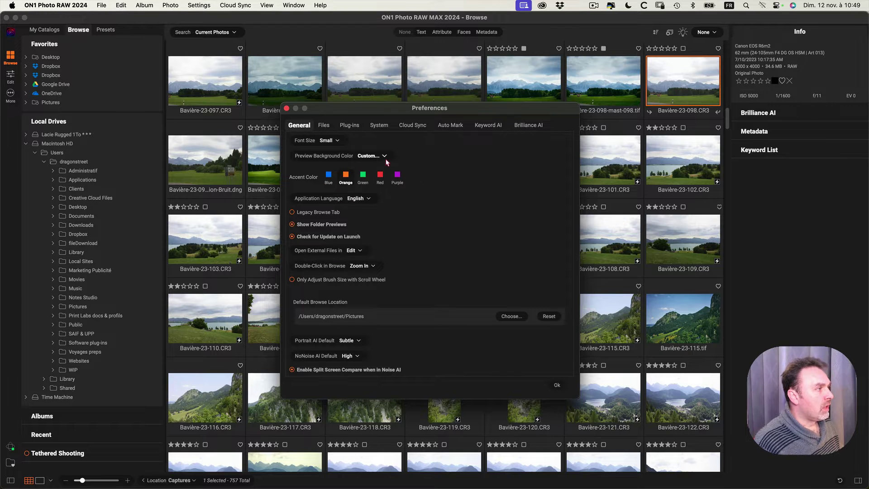
left_click(335, 141)
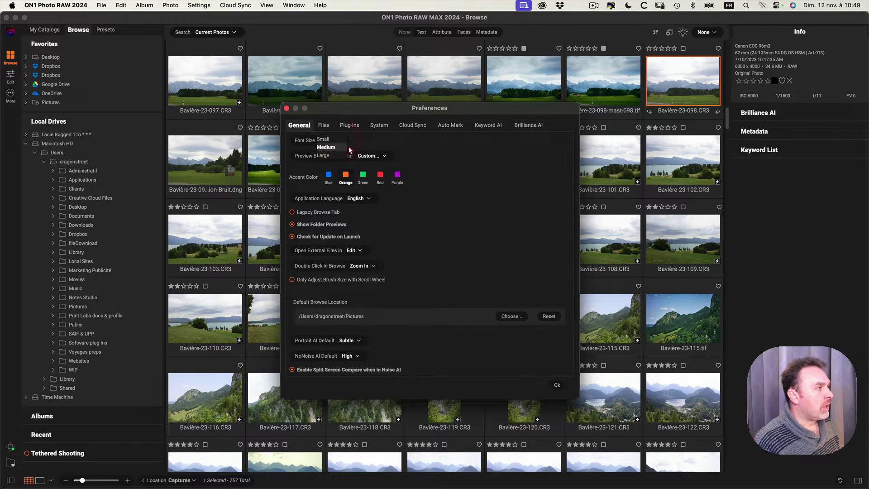
left_click(413, 145)
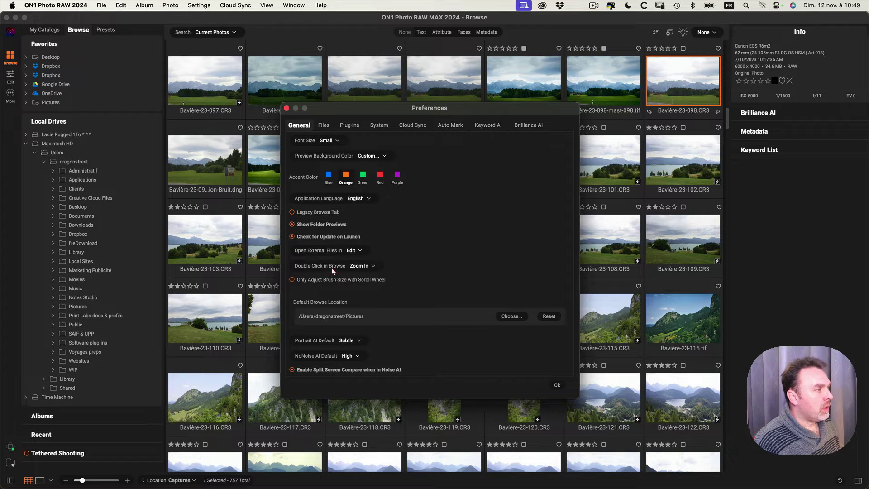
left_click(373, 267)
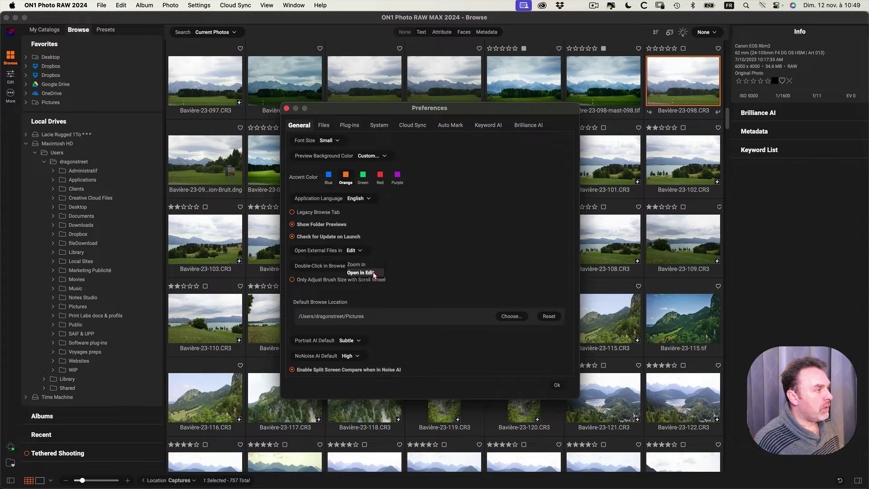
left_click(367, 273)
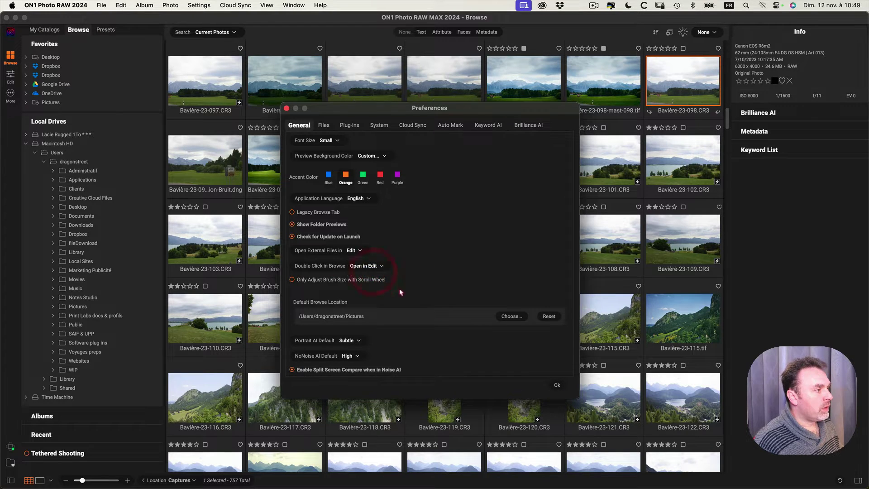
left_click(557, 385)
Try the new preference by opening Bavière-23-098.CR3 from its thumbnail, and return to the Browse grid.
double_click(670, 82)
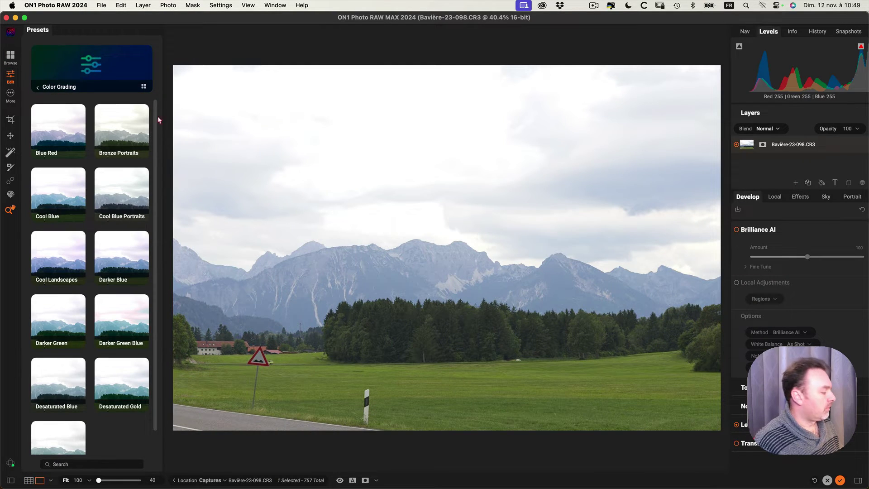
key("g")
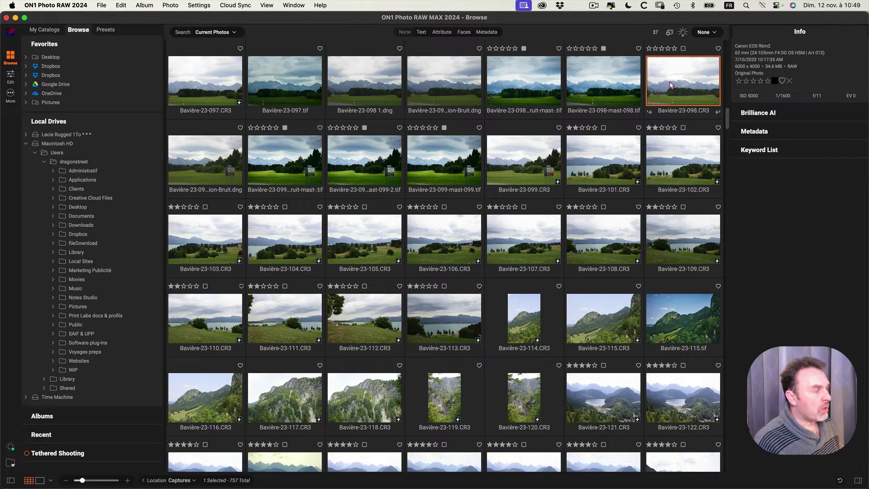
Alternate between the single-photo detail view of Bavière-23-098.CR3 and the thumbnail grid, ending on the grid.
left_click(39, 481)
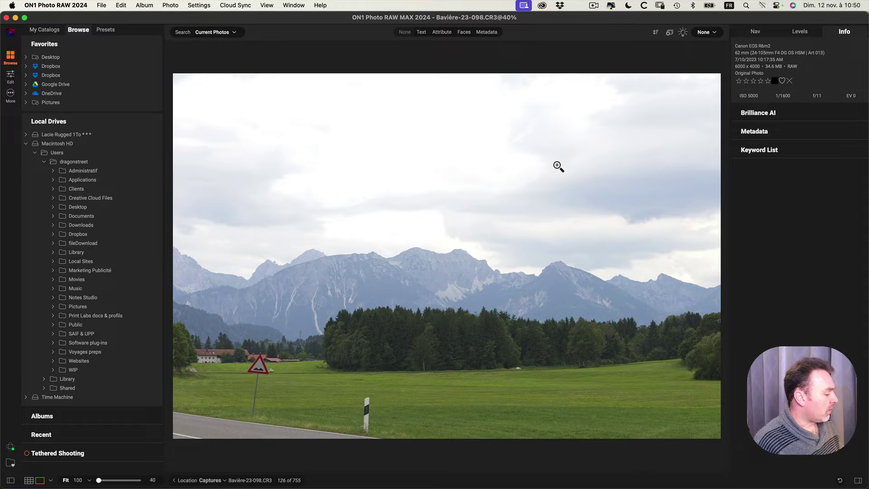
key("g")
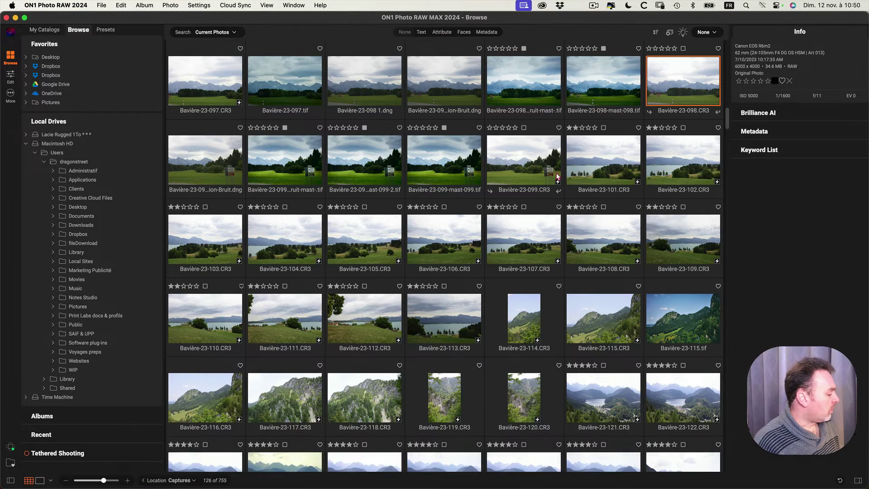
key("e")
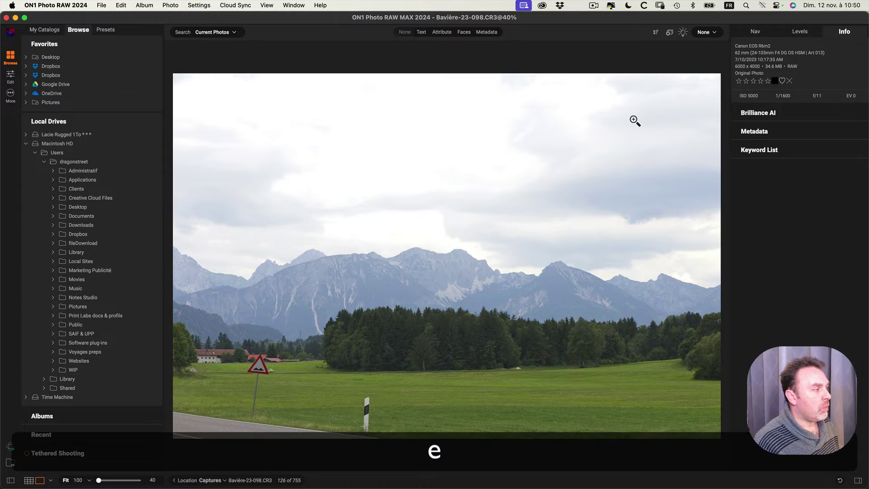
key("g")
key("e")
key("g")
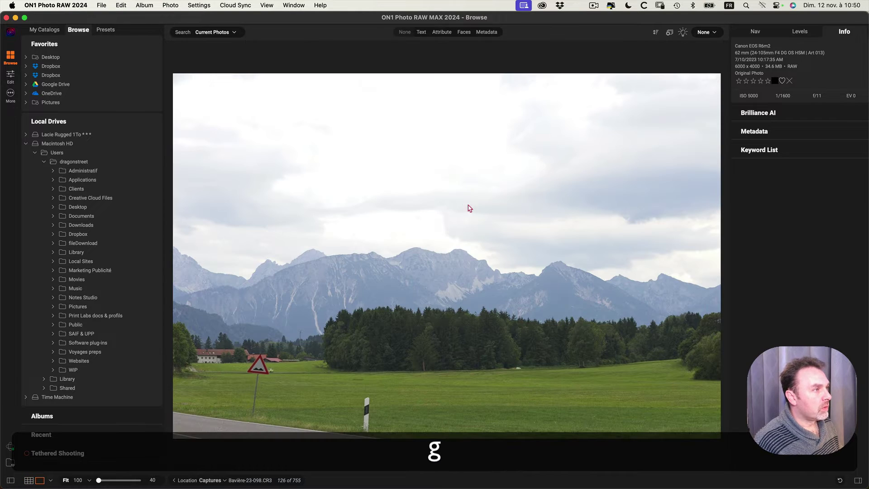
Show the photos in filmstrip view and compare Bavière-23-098.CR3 side by side with its neighbouring mast-098.tif version.
left_click(50, 481)
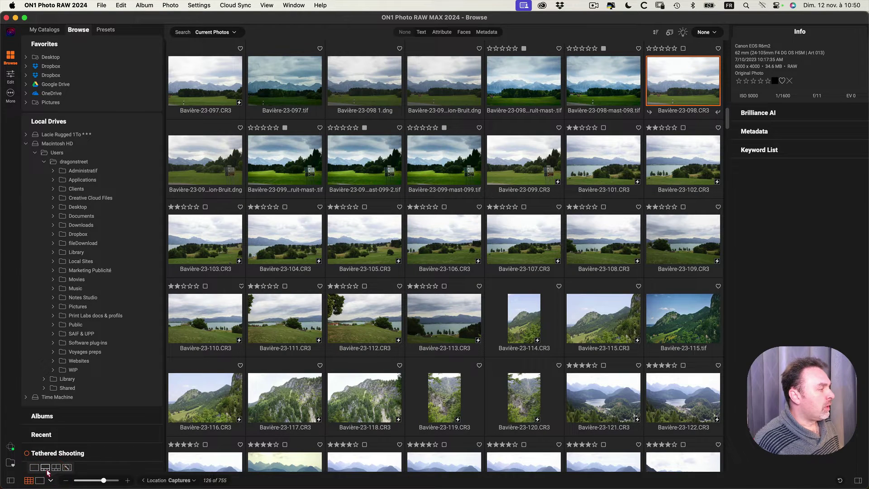
left_click(45, 469)
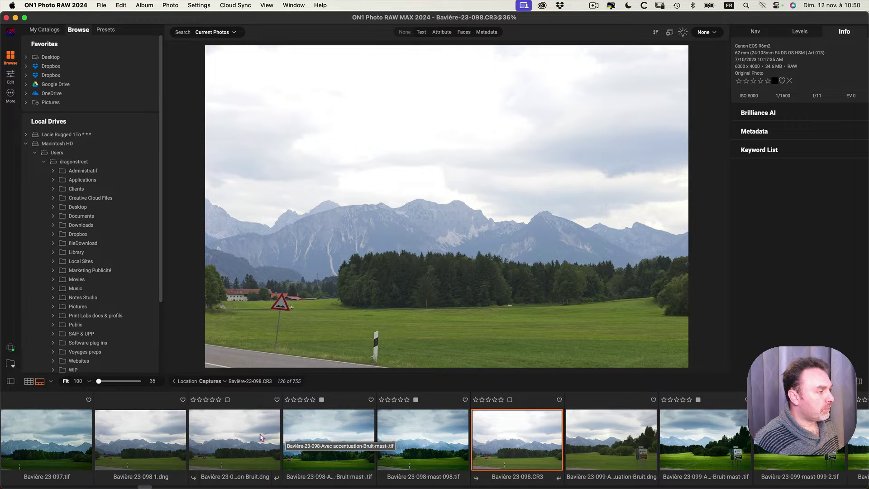
left_click(50, 381)
left_click(60, 369)
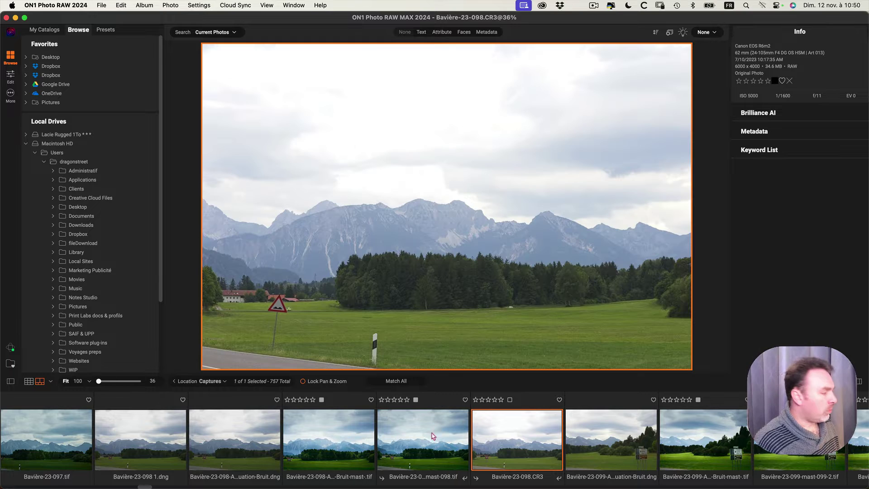
left_click(433, 436, "super")
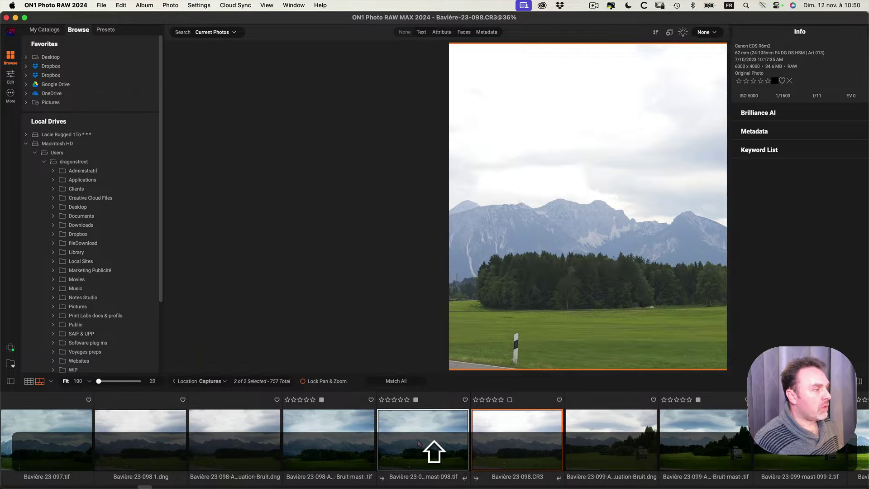
Show the map view for the two selected photos and return to the thumbnail grid.
left_click(50, 382)
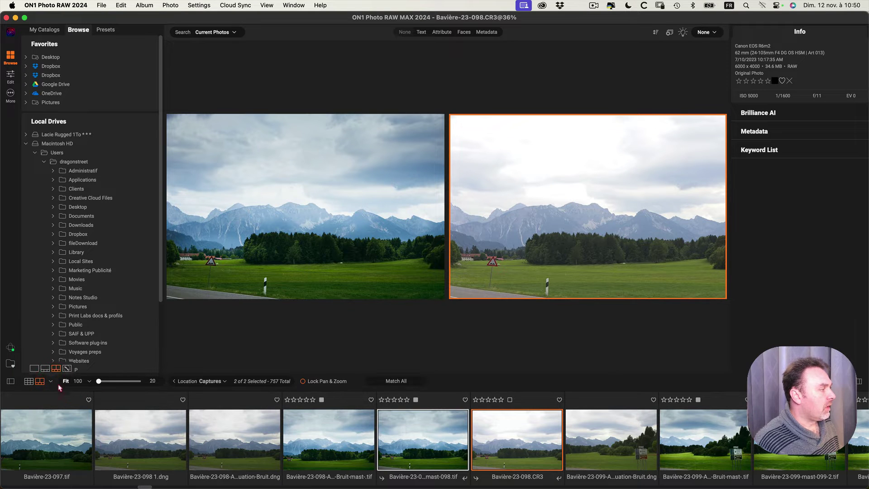
left_click(67, 369)
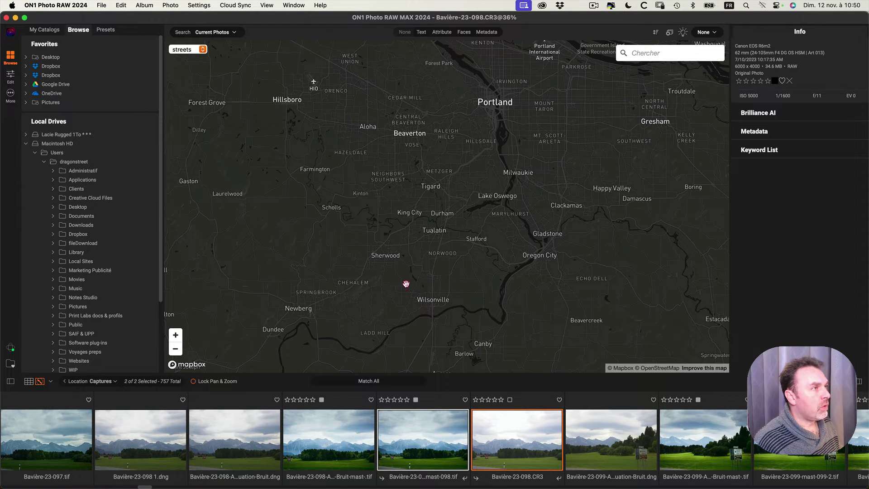
key("g")
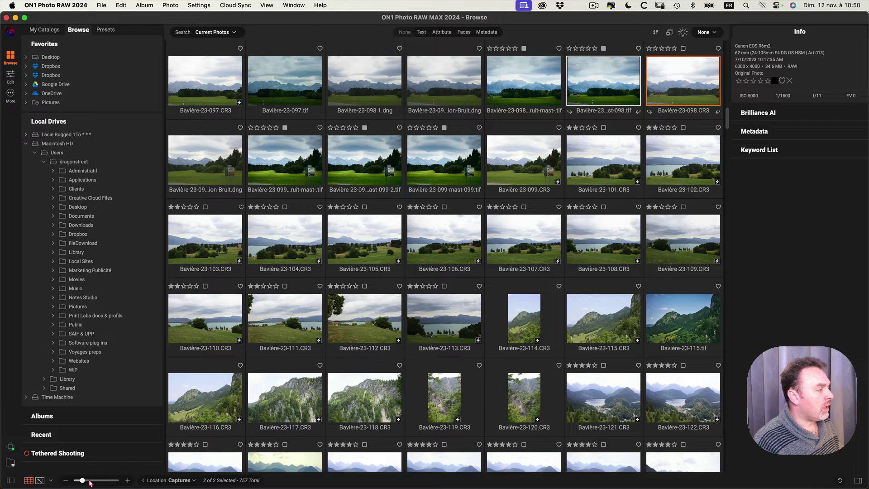
left_click_drag(84, 481, 83, 482)
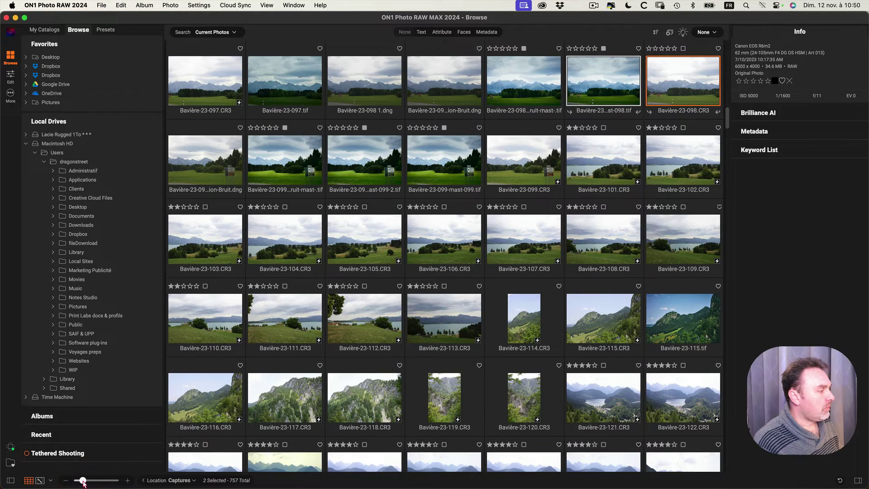
Review the folder locations available for browsing and the sort options for the thumbnails.
left_click(187, 482)
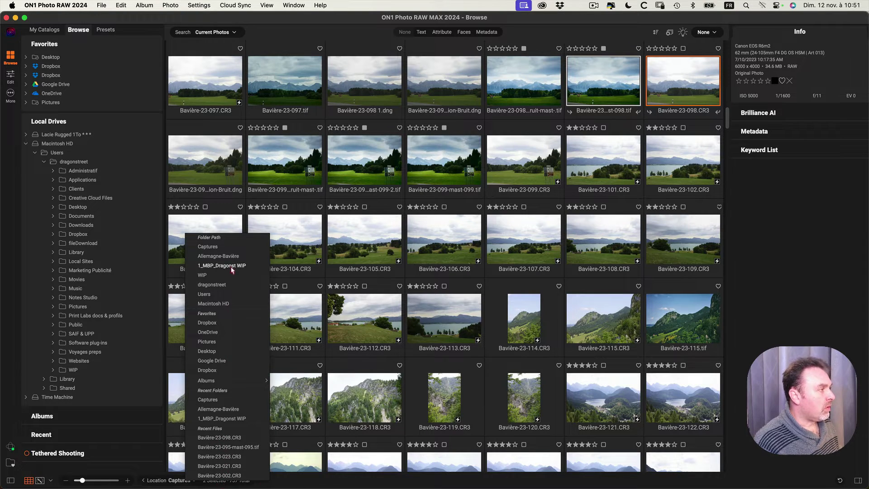
left_click(285, 481)
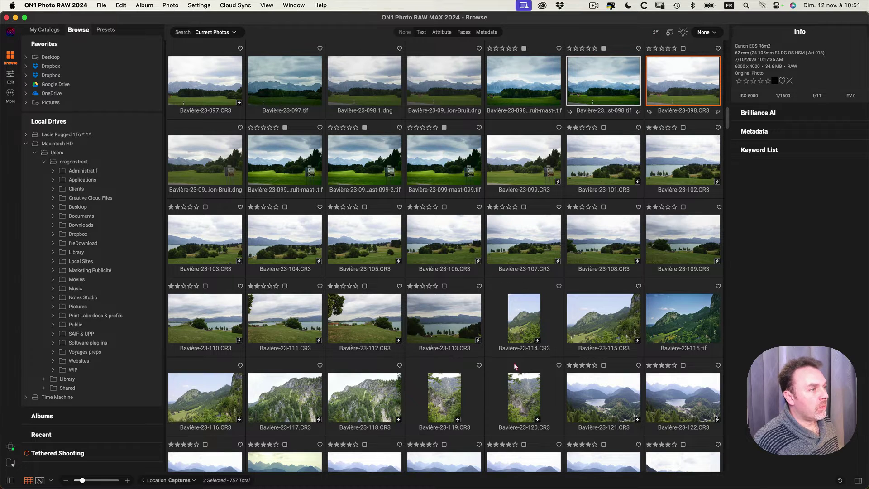
left_click(656, 33)
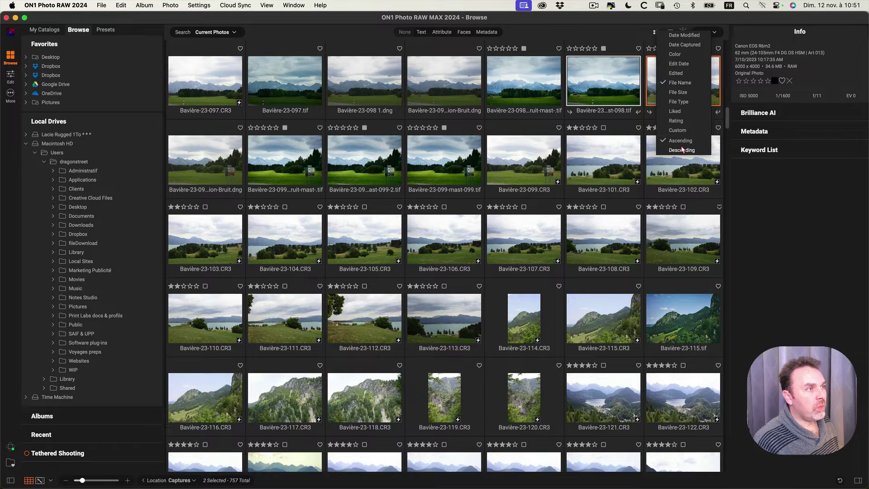
left_click(614, 38)
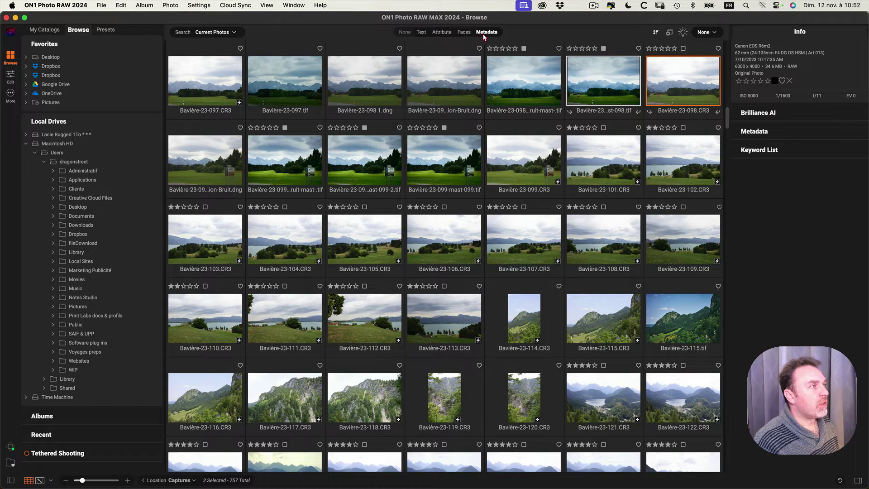
Show the text filter, review its searchable fields, and check the keyword list before collapsing it again.
left_click(421, 33)
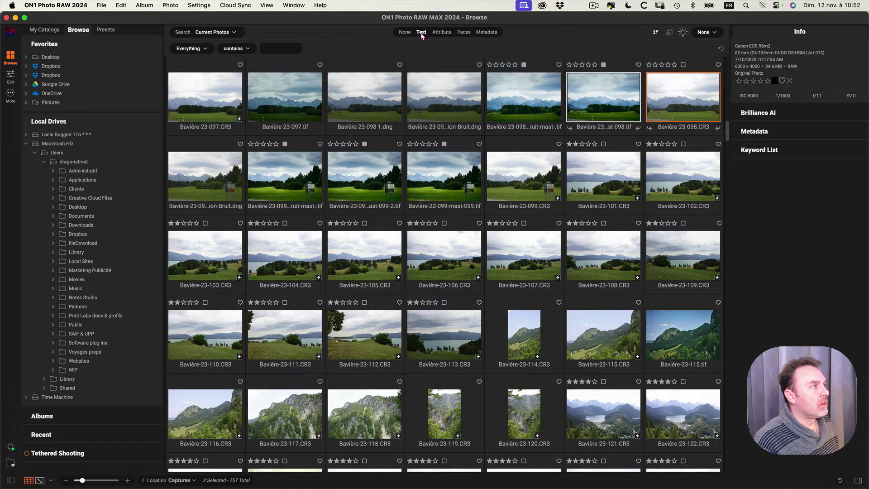
left_click(205, 49)
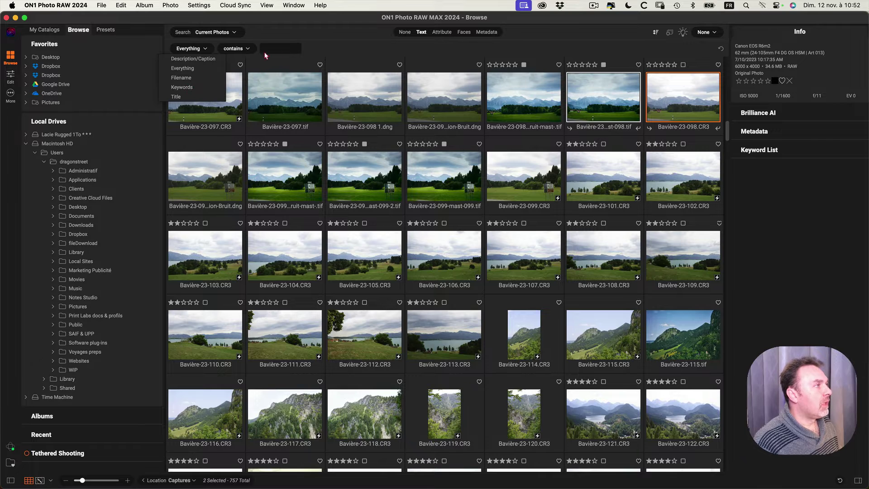
left_click(326, 49)
left_click(773, 150)
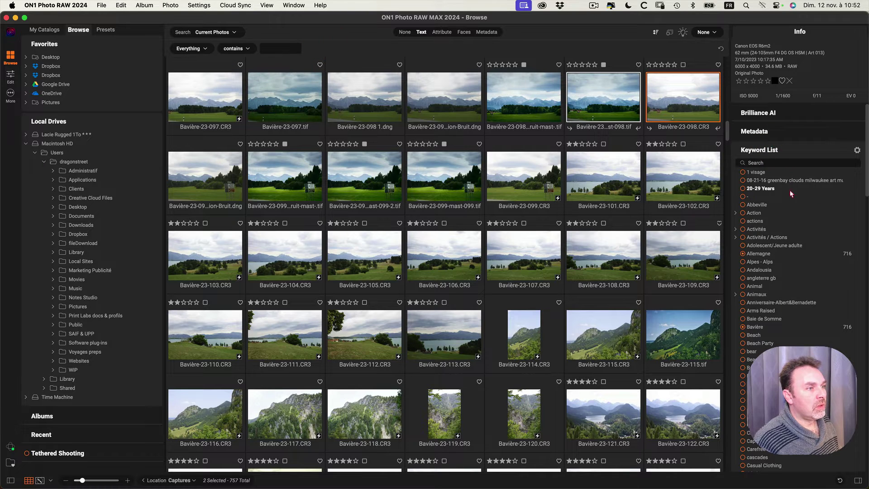
left_click(766, 151)
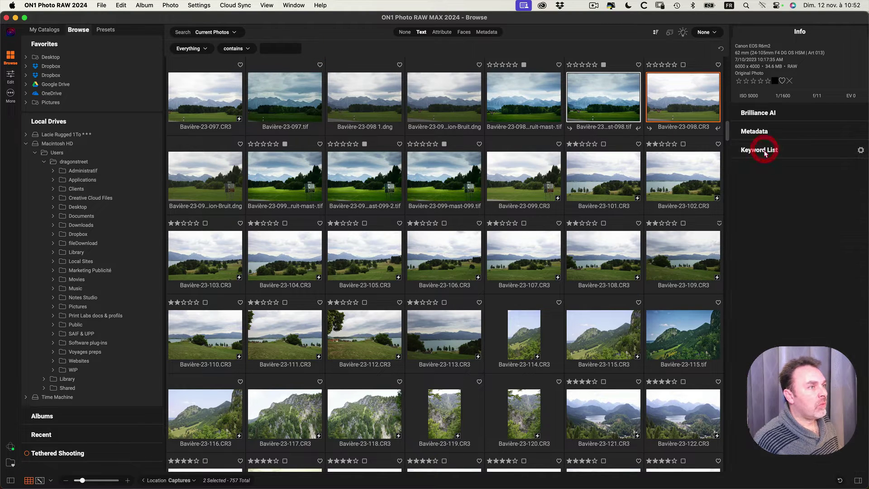
Search the current photos for any text containing 097, and clear and reset the text filter.
left_click(231, 49)
left_click(271, 47)
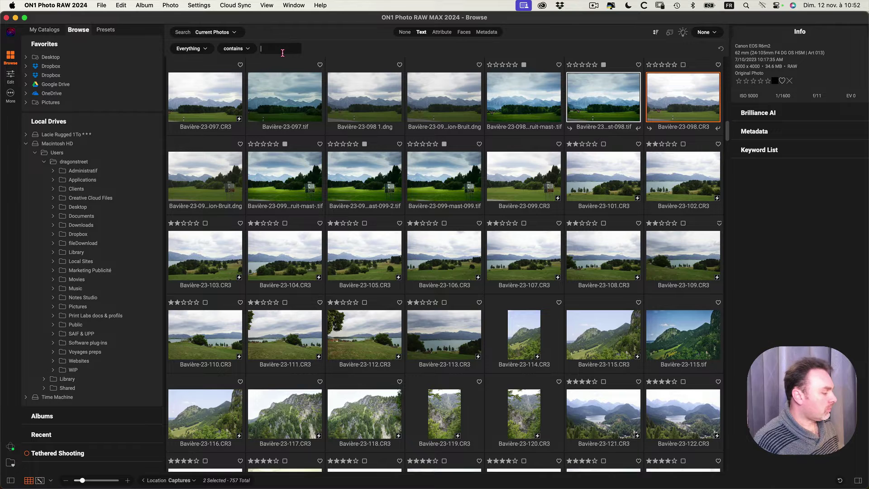
type("097")
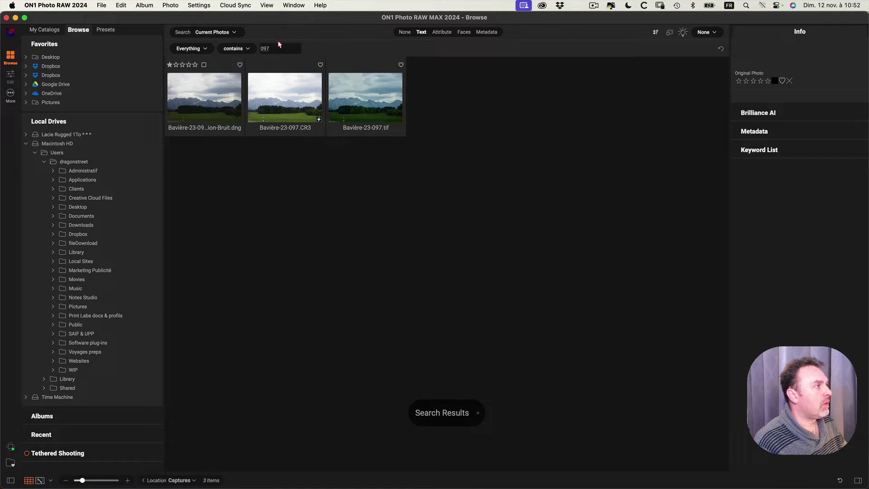
key("BackSpace")
key("BackSpace")
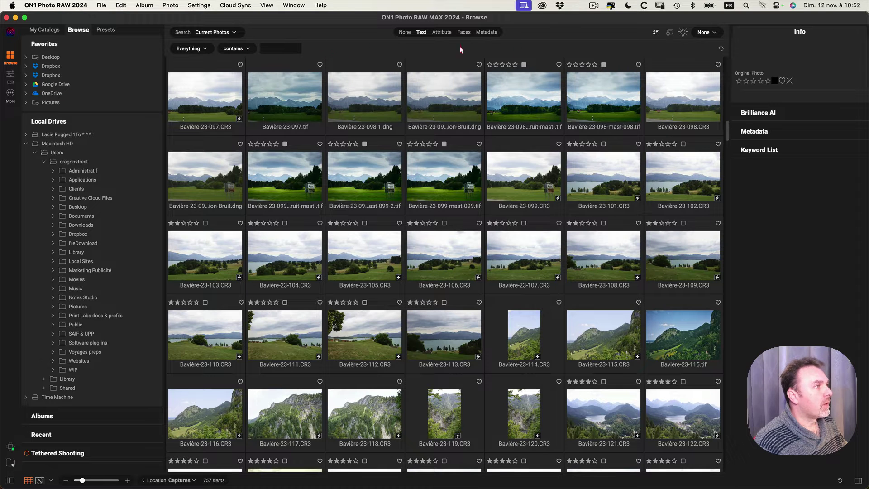
left_click(721, 49)
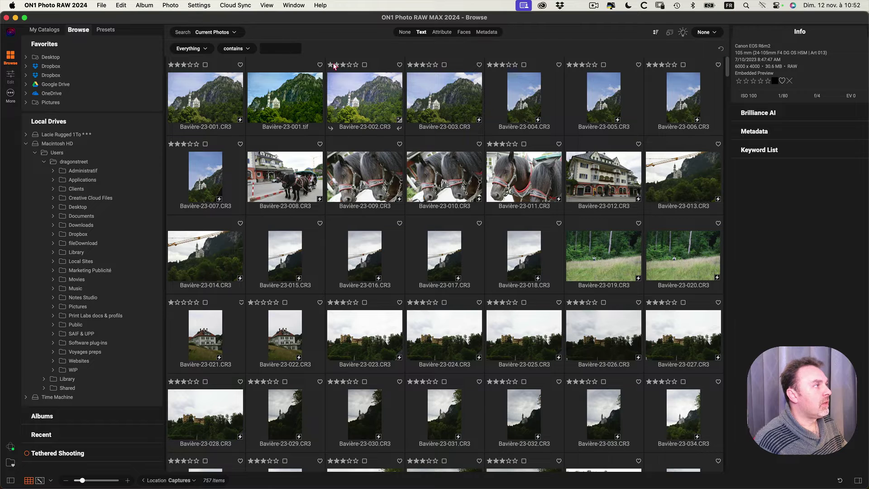
Switch from the text filter to the attribute filter, show only red-labelled photos, and remove that colour filter.
left_click(405, 34)
left_click(420, 32)
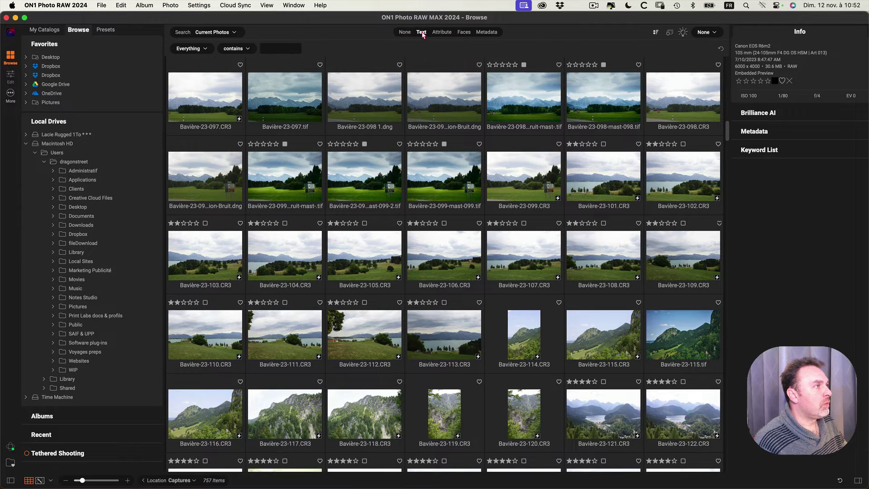
left_click(441, 33)
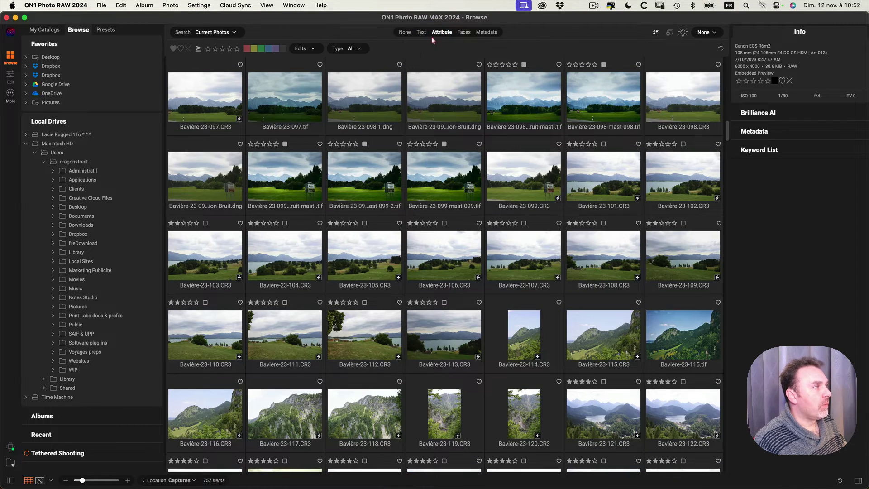
left_click(247, 49)
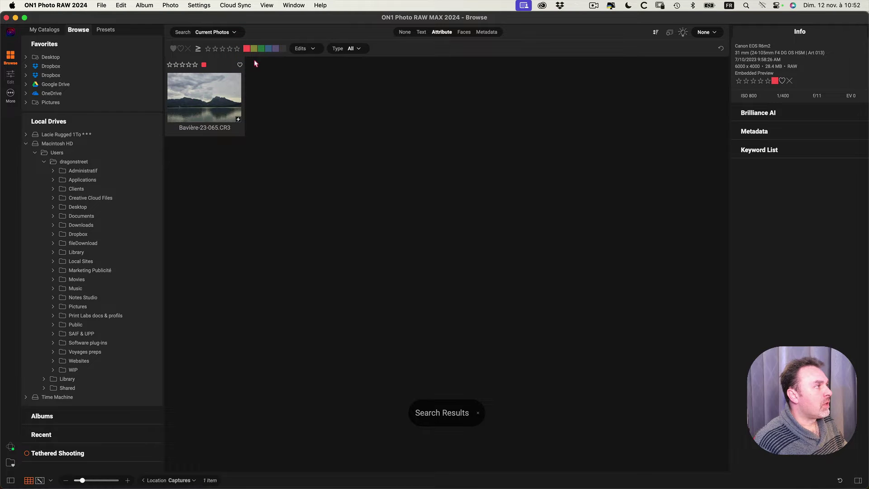
left_click(248, 49)
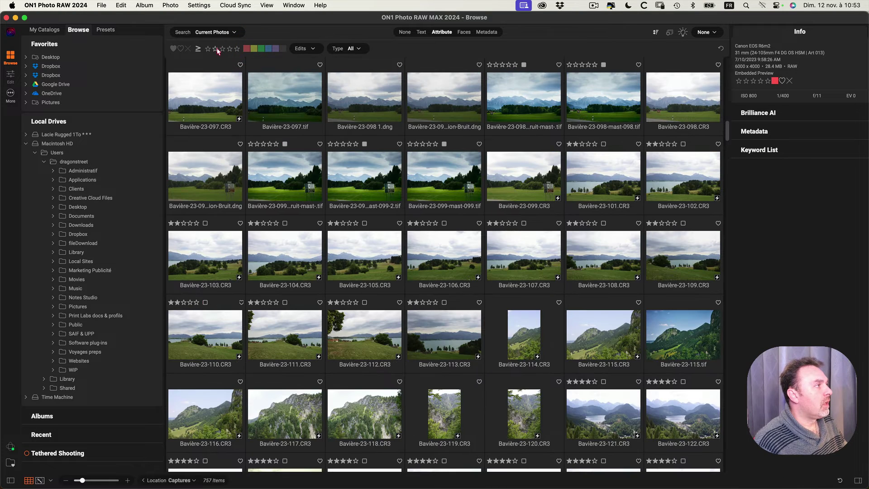
Filter the photos by minimum star rating, raising the threshold from two through three and four to five stars.
left_click(215, 49)
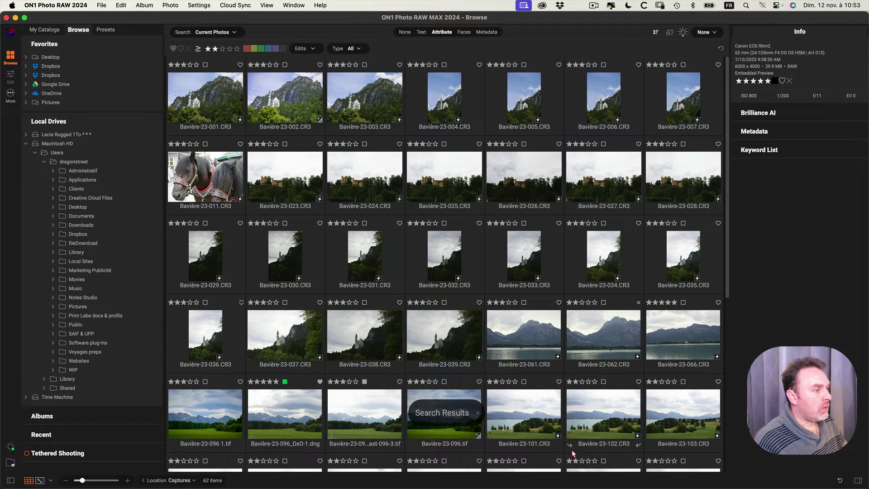
scroll(571, 450, "down", 5)
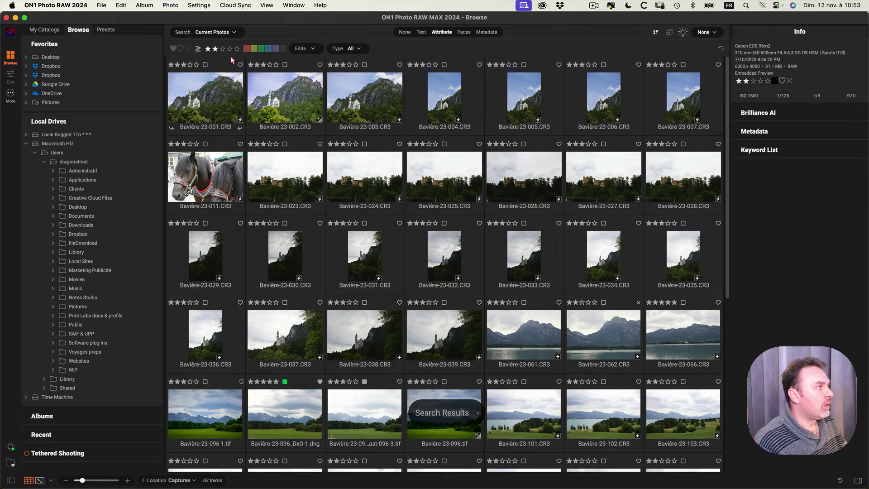
left_click(223, 49)
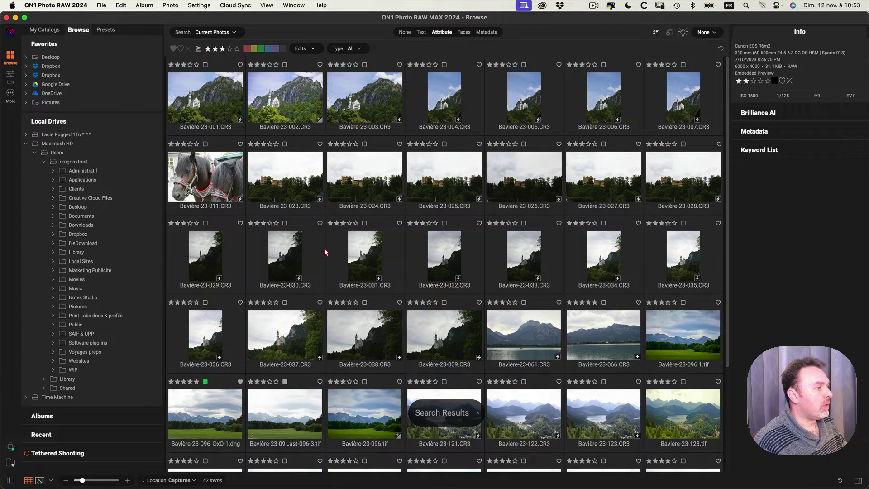
scroll(326, 251, "down", 5)
scroll(326, 251, "up", 5)
left_click(229, 50)
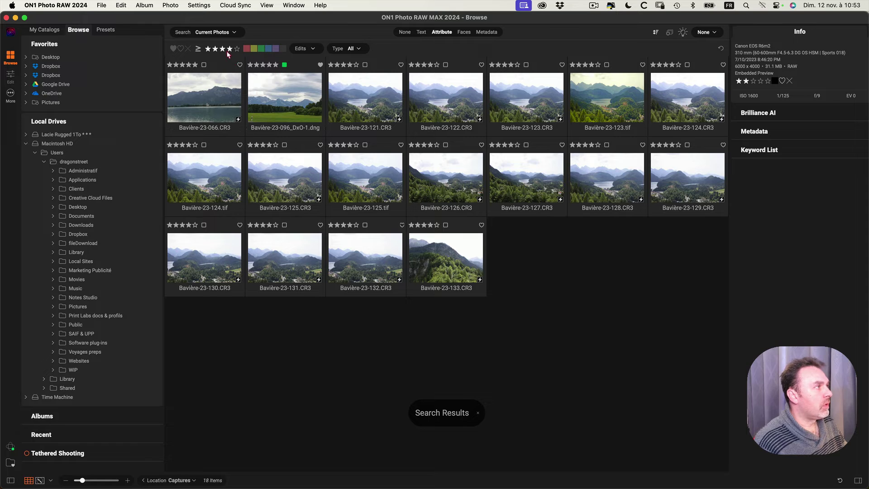
left_click(238, 49)
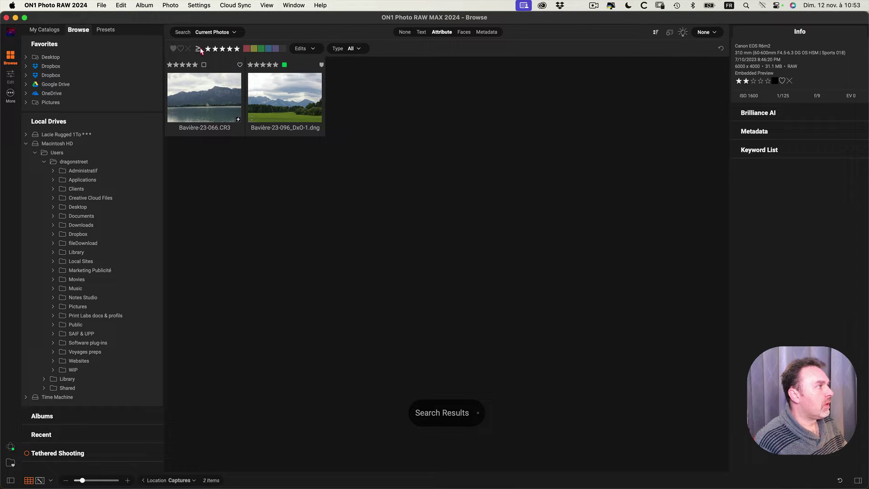
Set the rating comparison to Less Than or Equal, lower the rating filter to one star, and clear the stars.
left_click(199, 49)
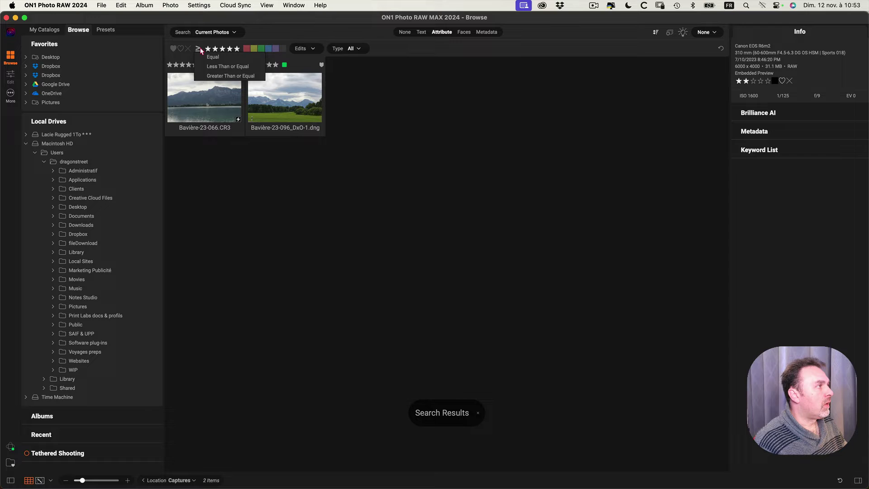
left_click(215, 67)
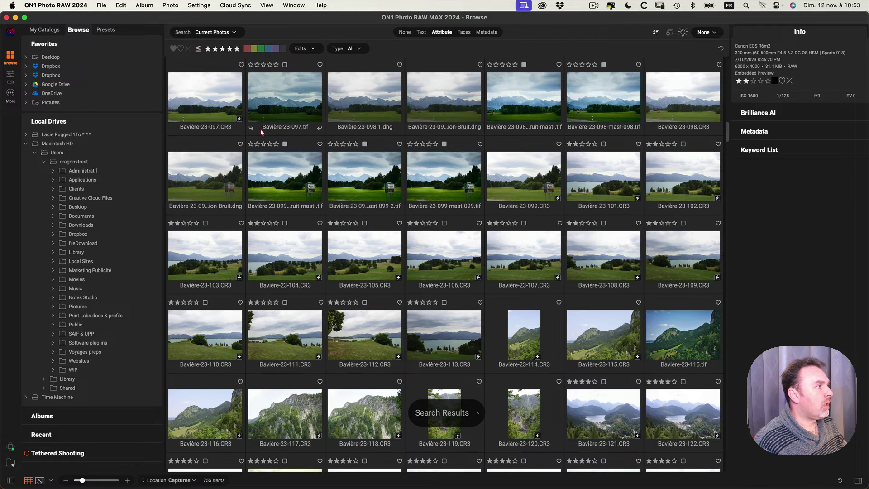
left_click(209, 49)
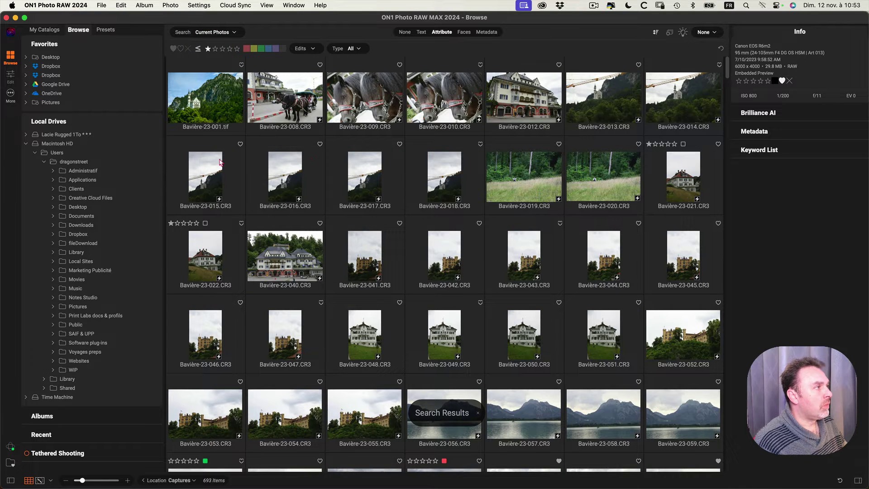
left_click(209, 49)
Set the rating comparison to Equal, show the photos rated exactly two stars, and reset the attribute filter.
left_click(199, 49)
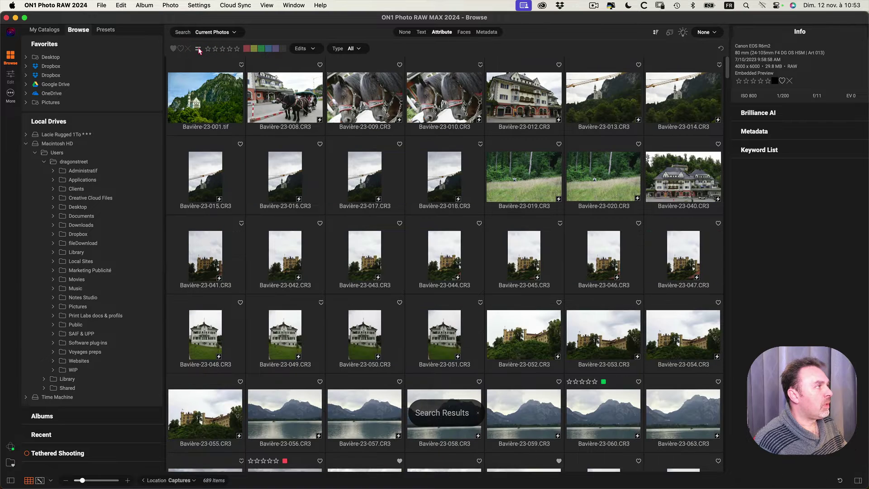
left_click(216, 50)
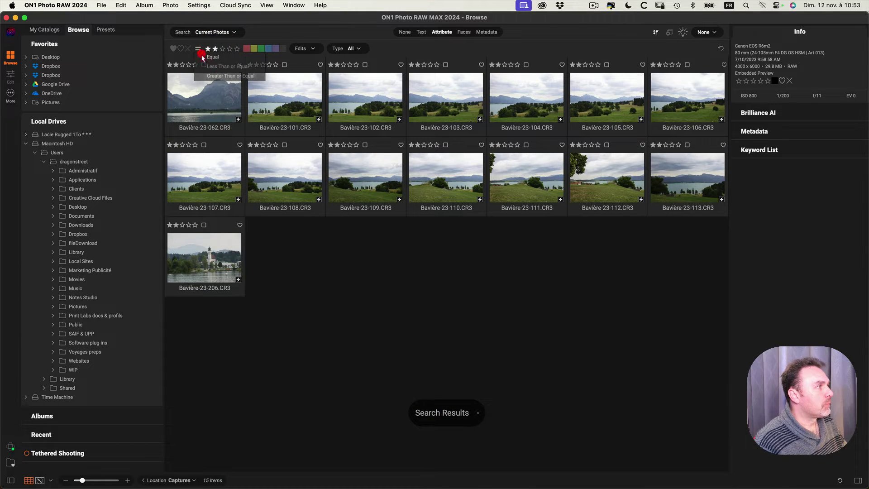
left_click(216, 49)
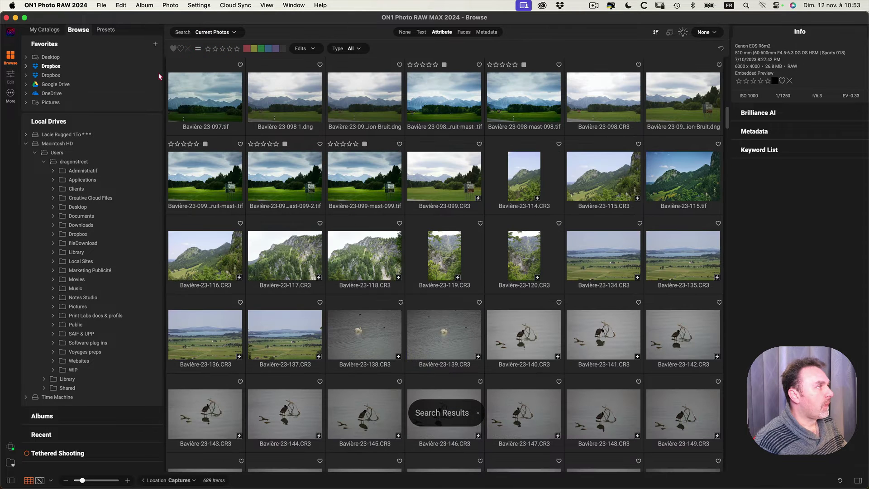
left_click(721, 49)
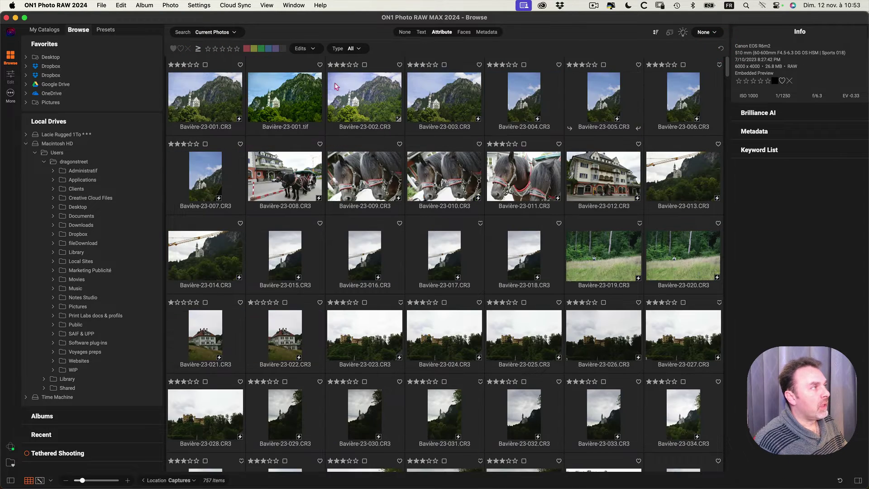
Try the heart-based like status filters and leave them switched off.
left_click(173, 48)
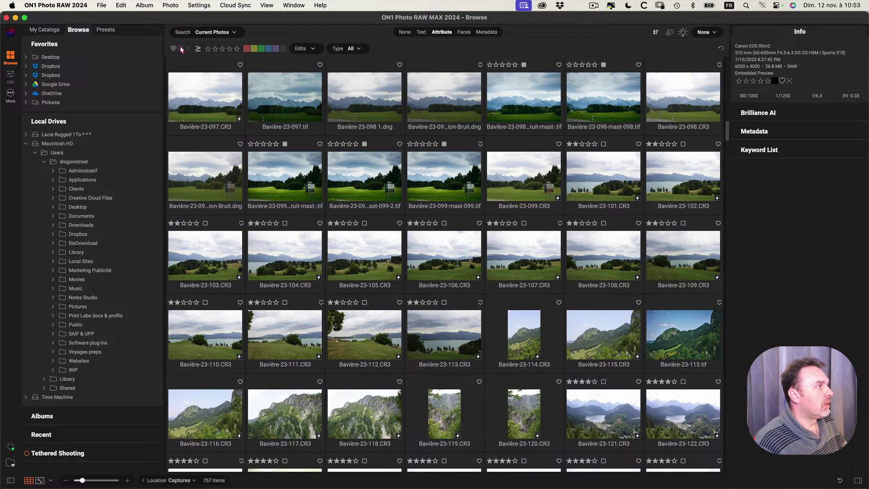
left_click(181, 50)
left_click(181, 50)
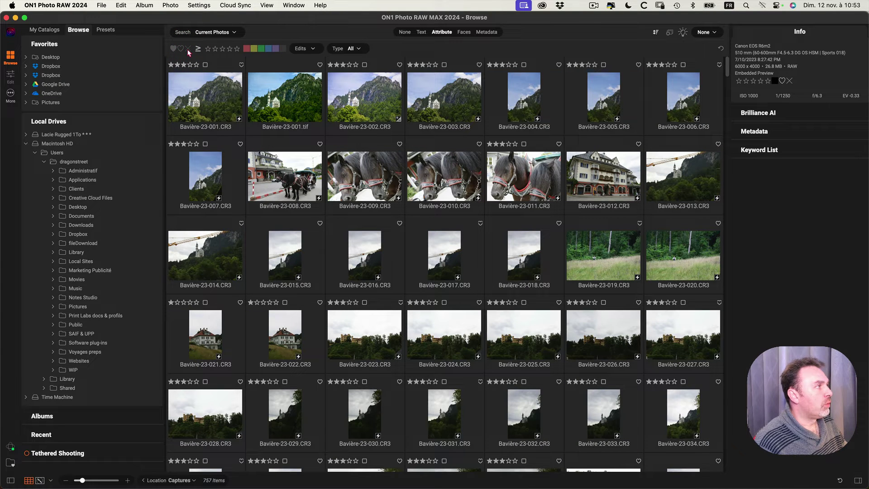
Examine the Edits and Type options of the attribute filter without choosing any of them.
left_click(316, 49)
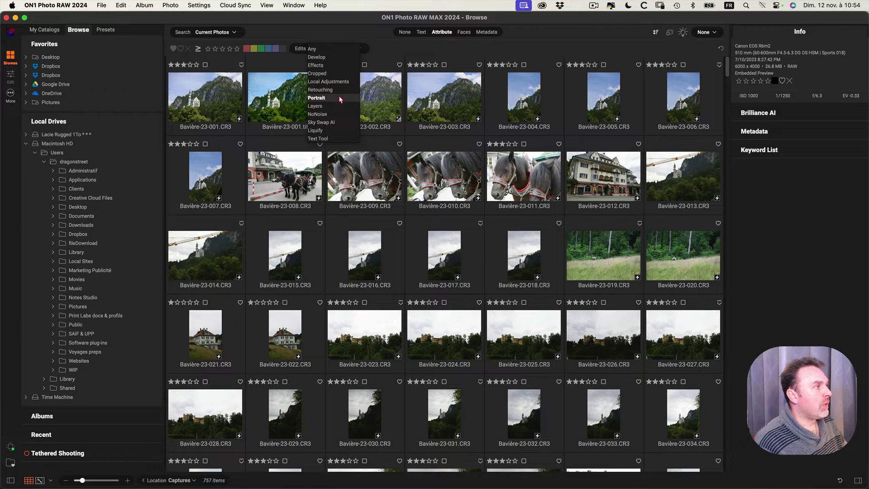
left_click(393, 48)
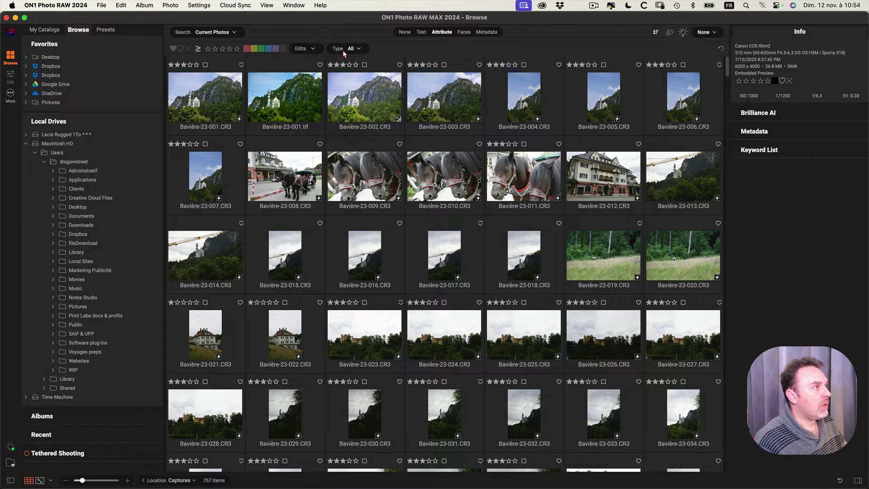
left_click(344, 51)
left_click(385, 47)
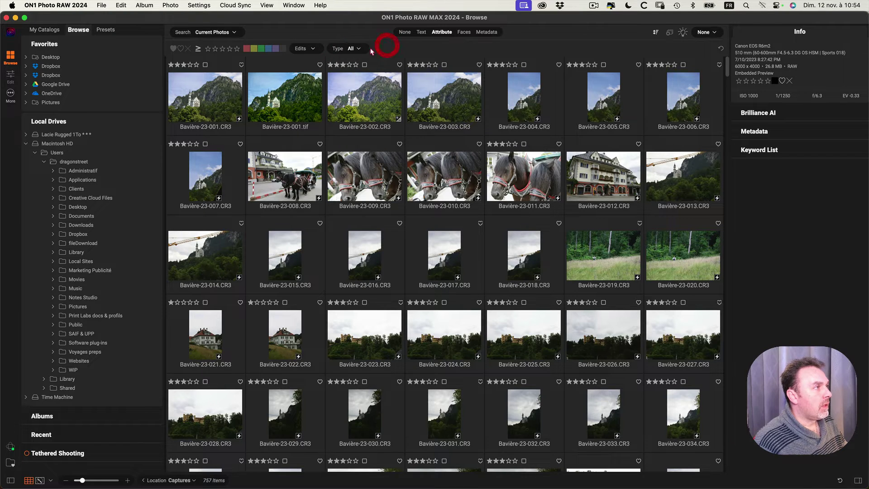
left_click(361, 48)
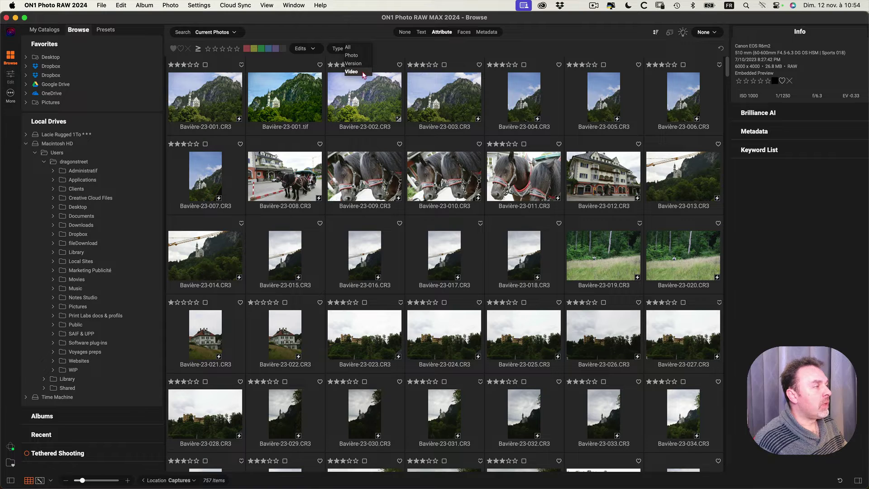
left_click(384, 45)
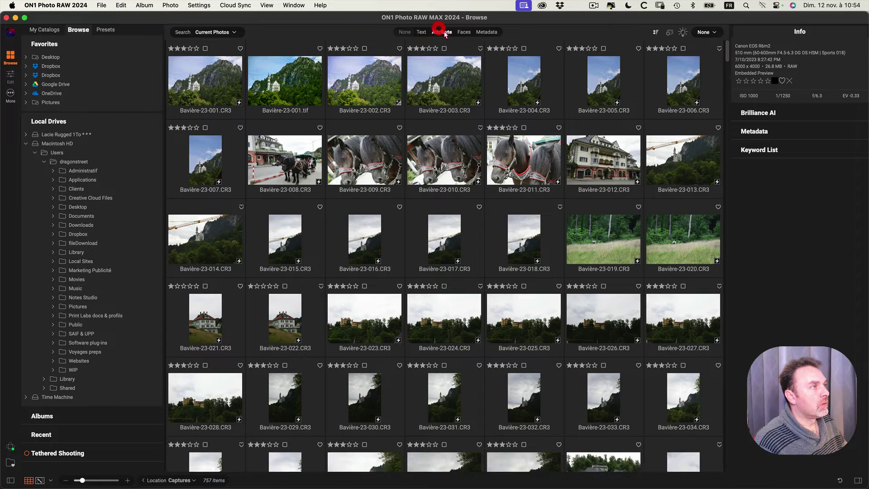
Examine the Count, Age and Gender options of the faces filter, leave them unset, and reset the filter.
left_click(464, 32)
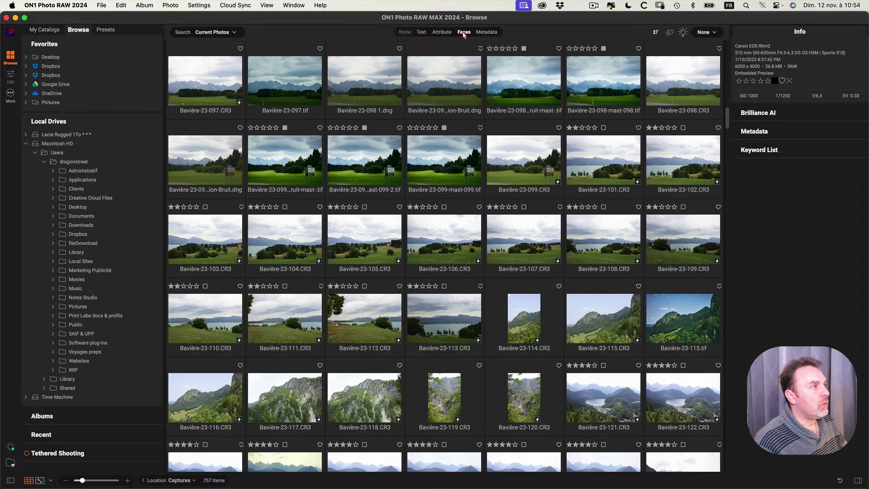
left_click(187, 48)
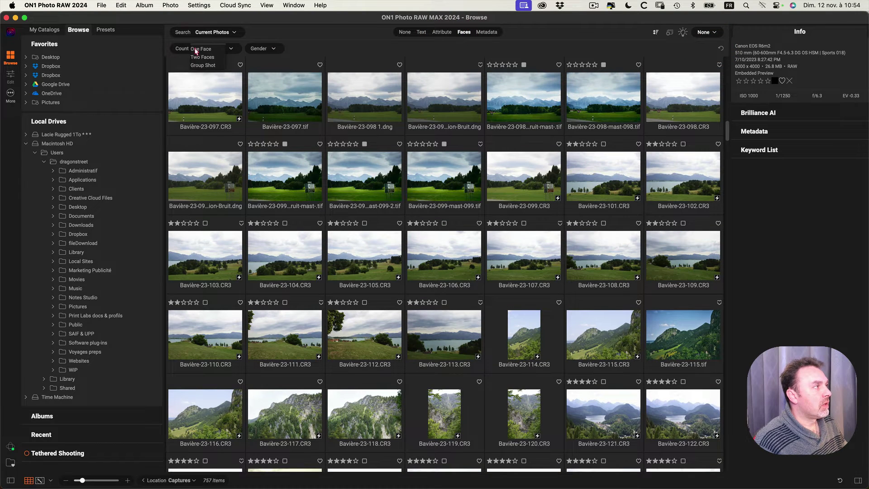
left_click(308, 51)
left_click(275, 50)
left_click(314, 49)
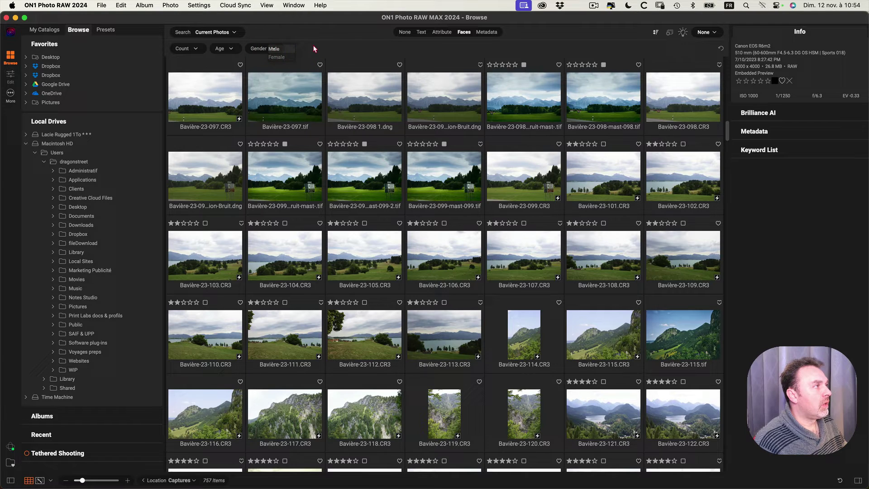
left_click(225, 48)
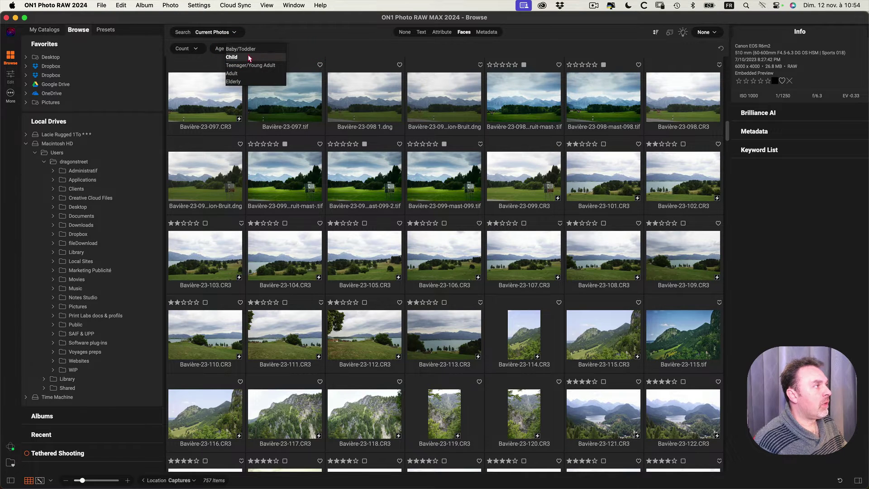
left_click(299, 42)
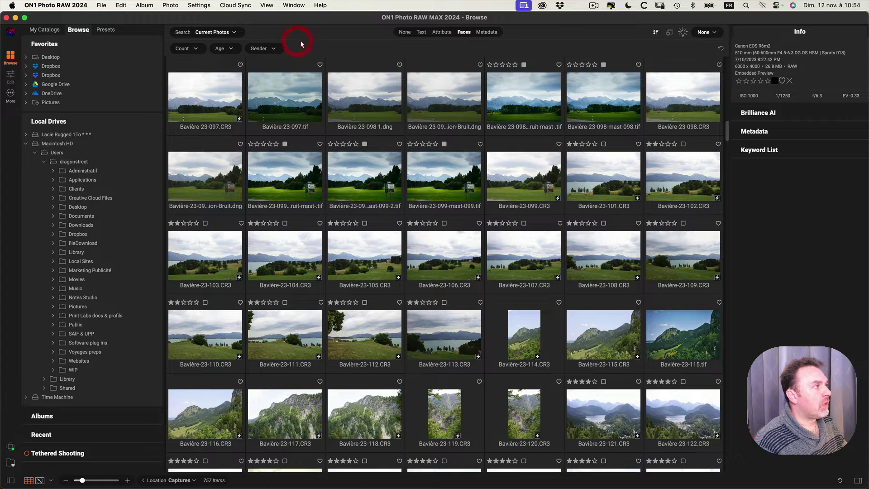
left_click(720, 48)
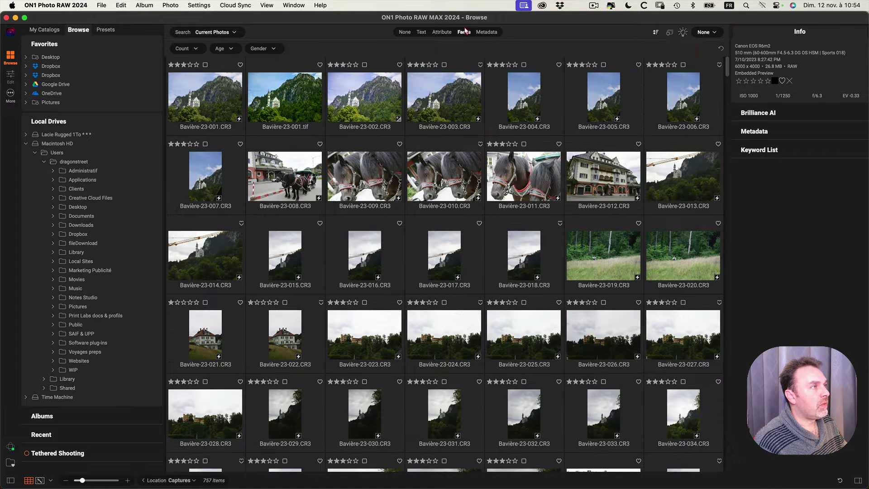
left_click(464, 33)
Examine the rule-matching modes and the available criteria of the metadata filter, including the Camera fields, without choosing any.
left_click(488, 33)
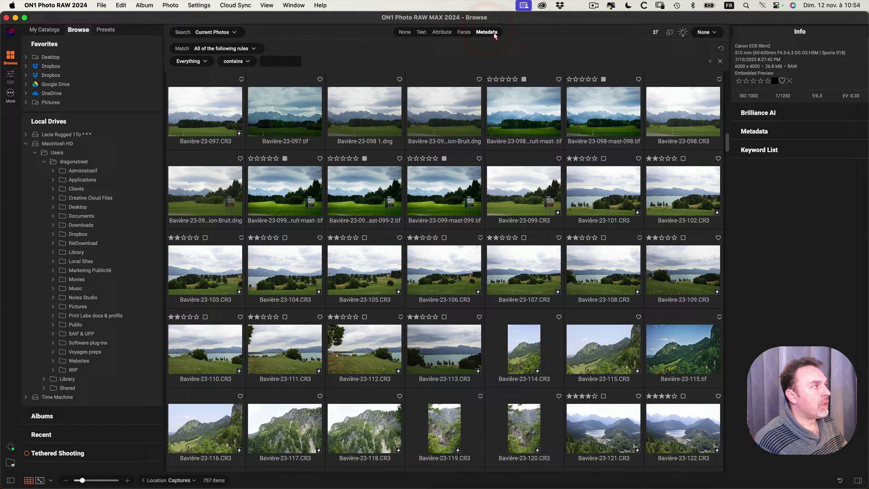
left_click(254, 49)
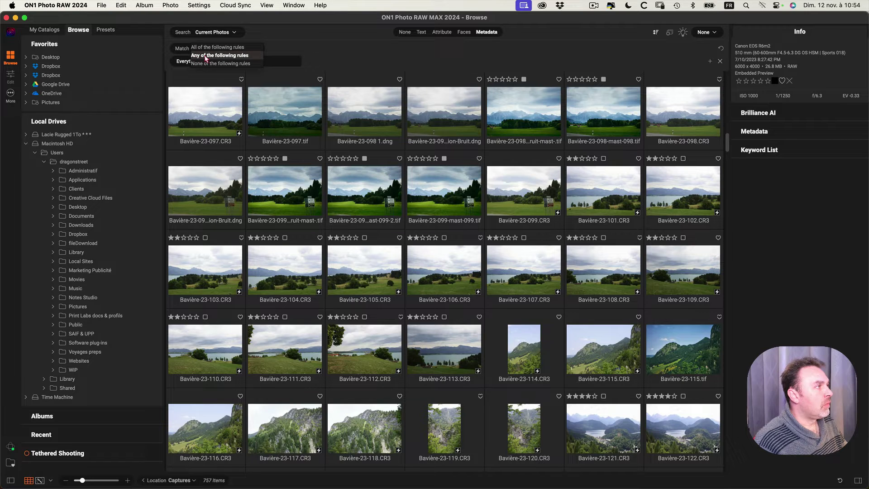
left_click(276, 43)
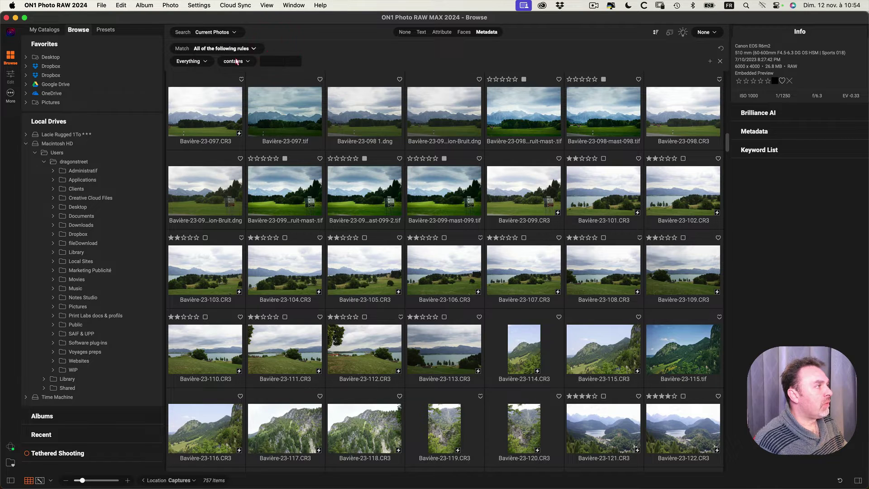
left_click(204, 64)
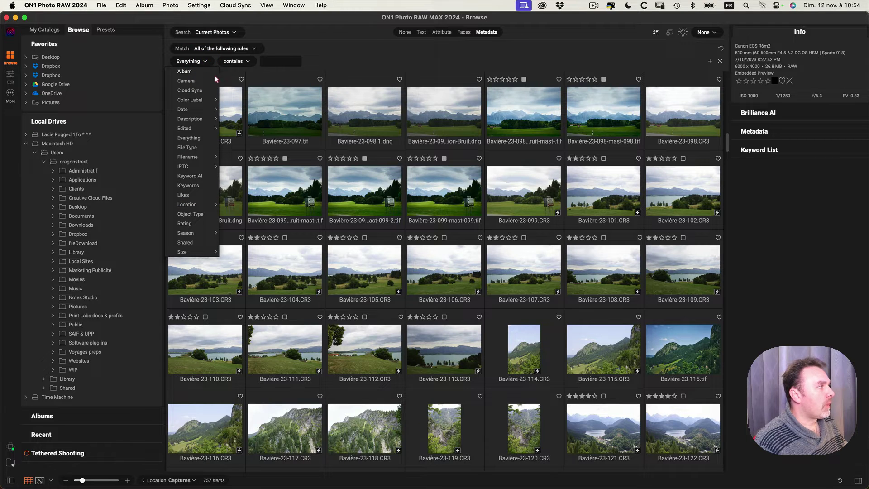
mouse_move(208, 80)
left_click(198, 64)
left_click(199, 64)
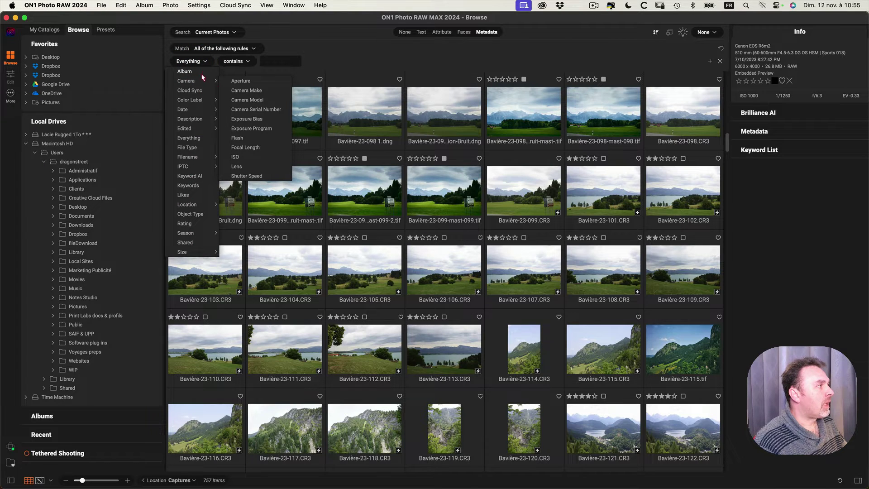
Filter the photos with a metadata rule requiring that Everything contains 097.
left_click(261, 59)
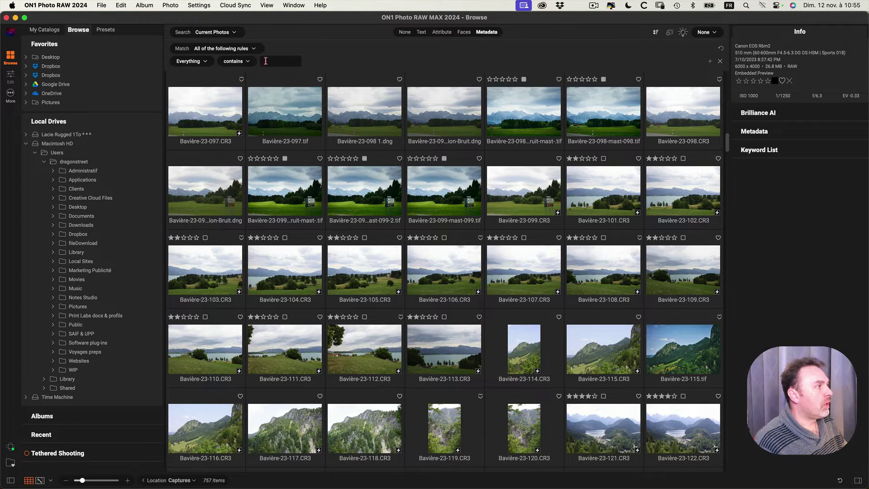
type("0974")
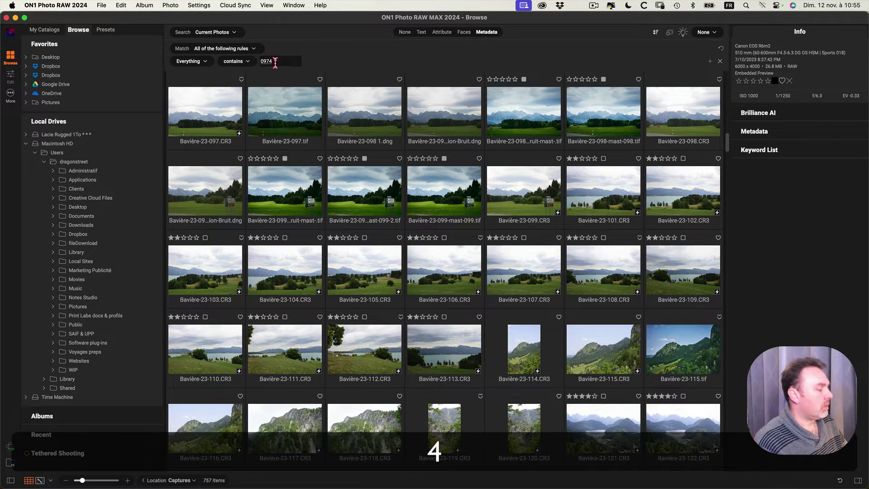
key("BackSpace")
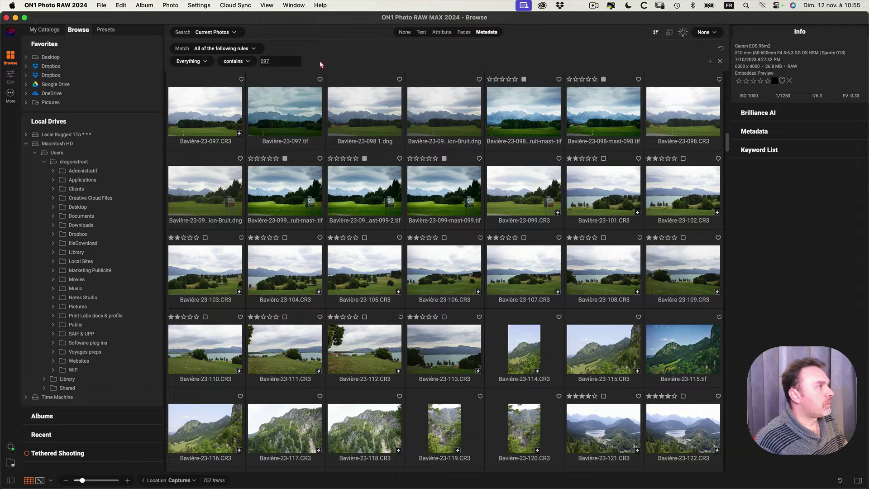
key("Return")
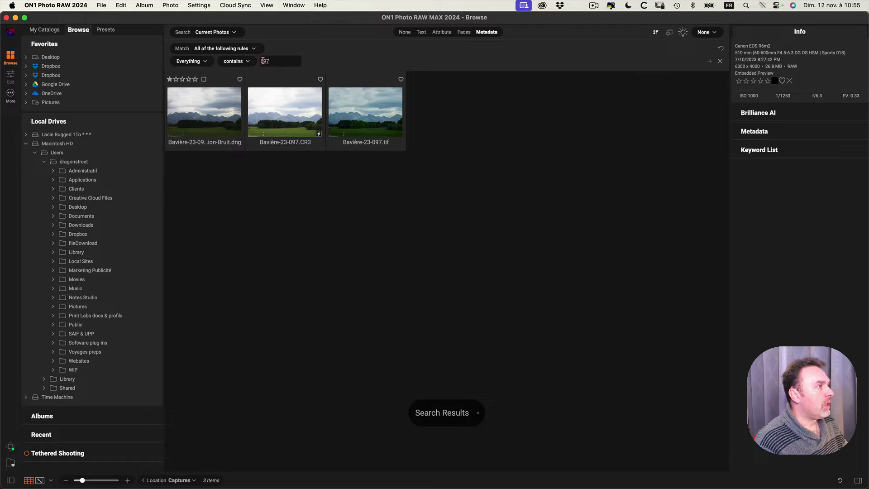
Add a second metadata rule that uses the Edited criterion Develop.
left_click(710, 63)
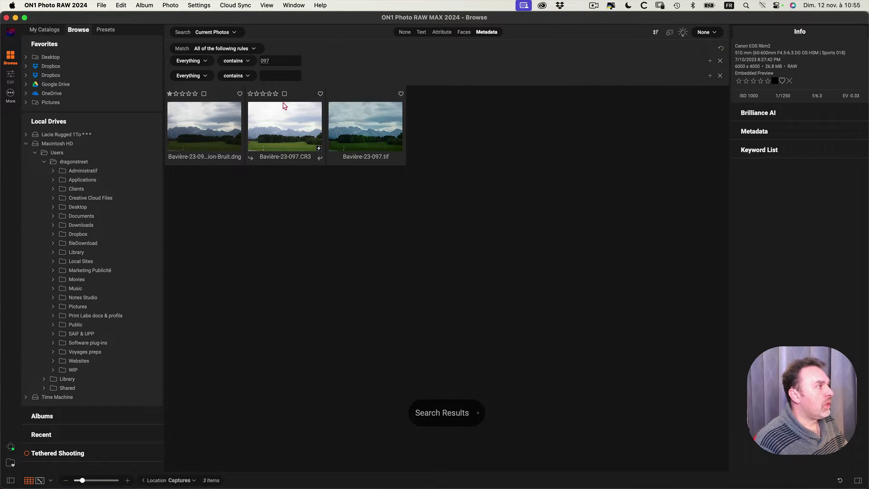
left_click(204, 76)
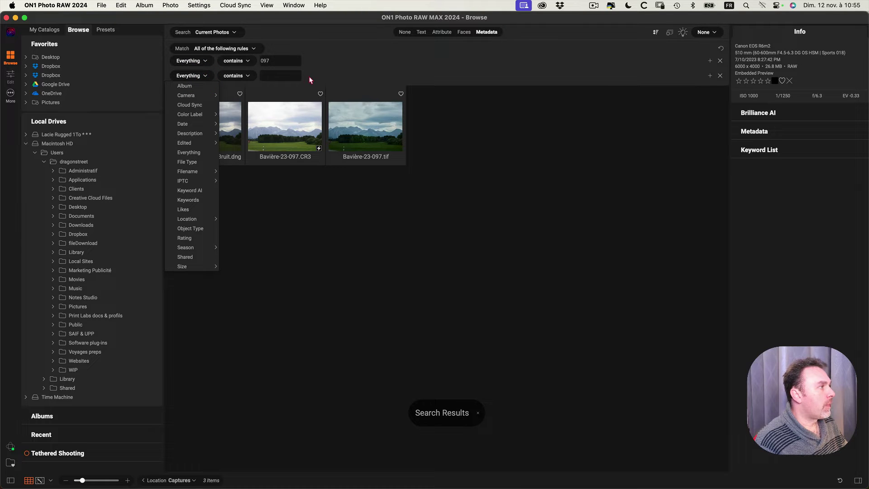
mouse_move(201, 146)
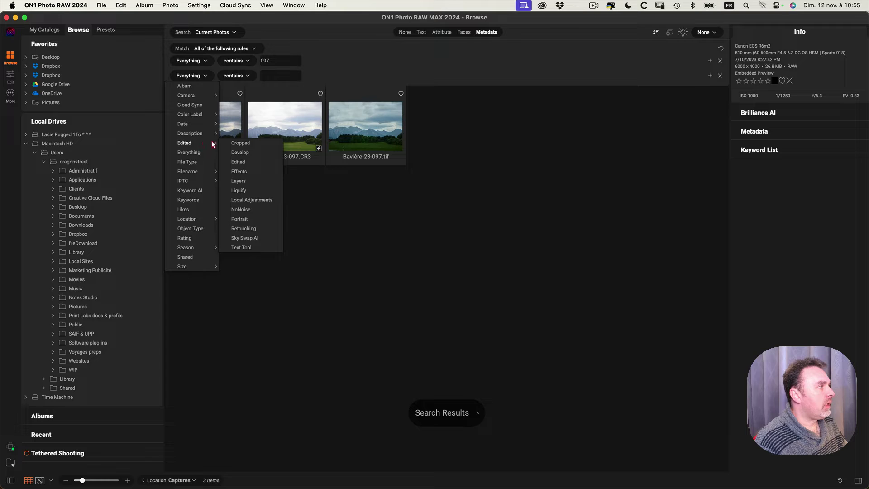
left_click(240, 153)
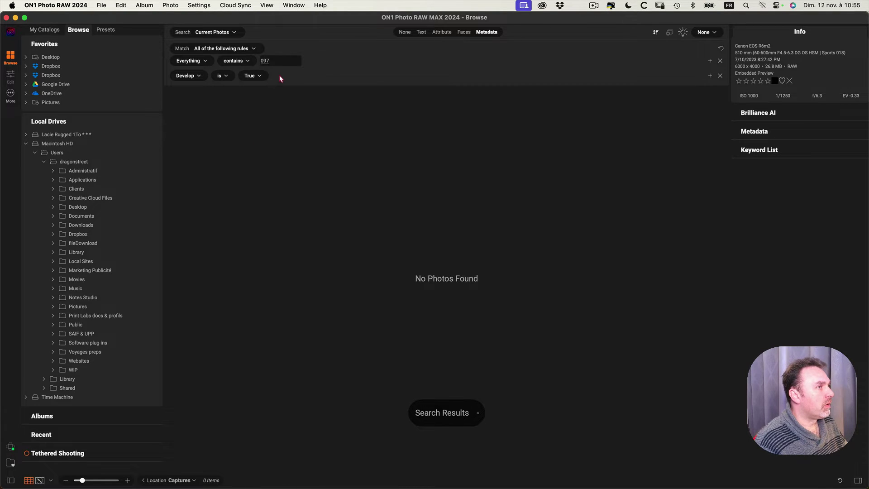
Set the metadata filter to match Any of the following rules.
left_click(208, 50)
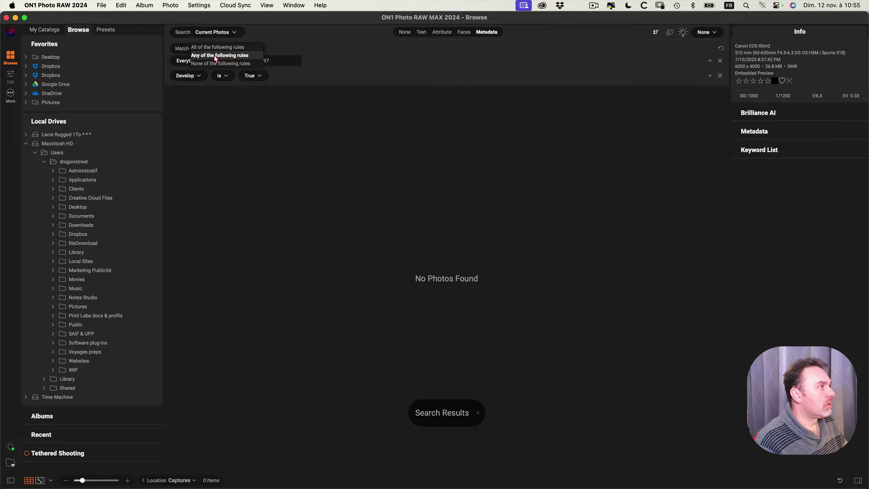
left_click(216, 56)
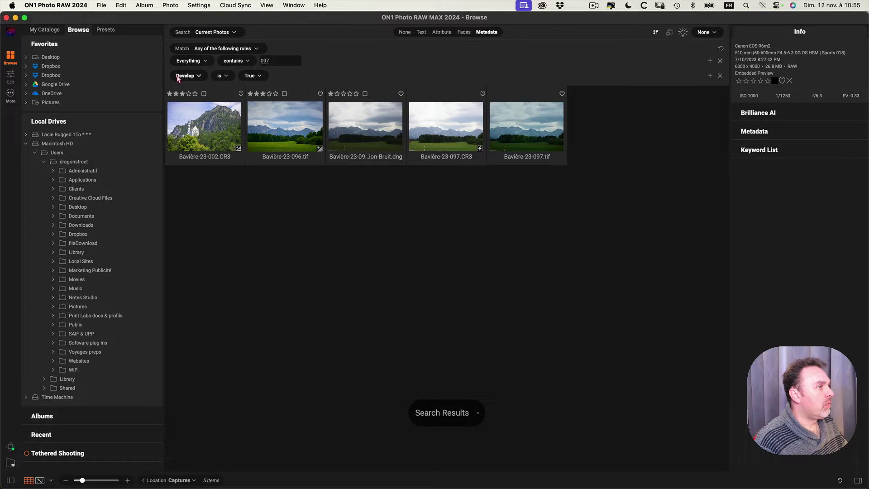
left_click(267, 63)
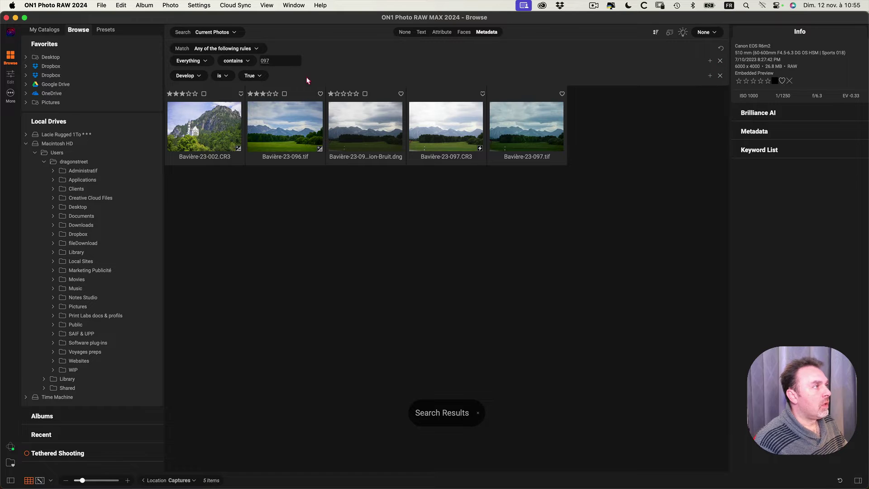
Remove the 097 rule from the metadata filter and view the comparison options of the Develop rule.
left_click(721, 61)
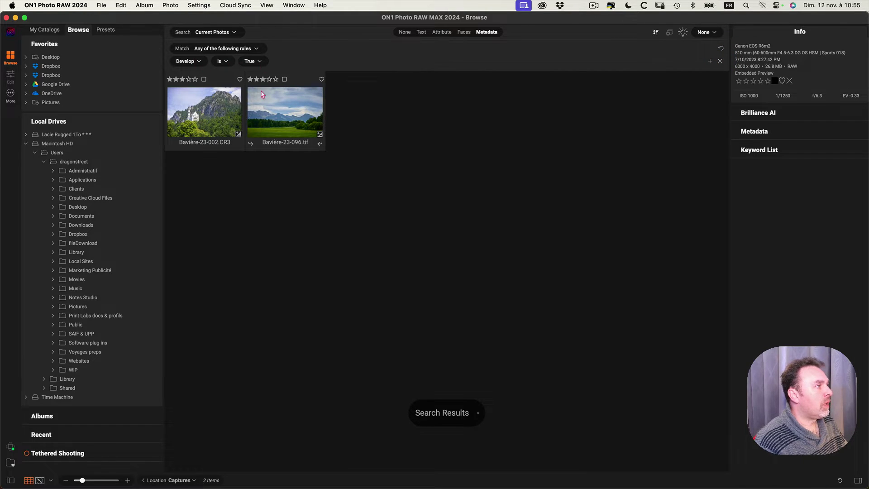
left_click(225, 61)
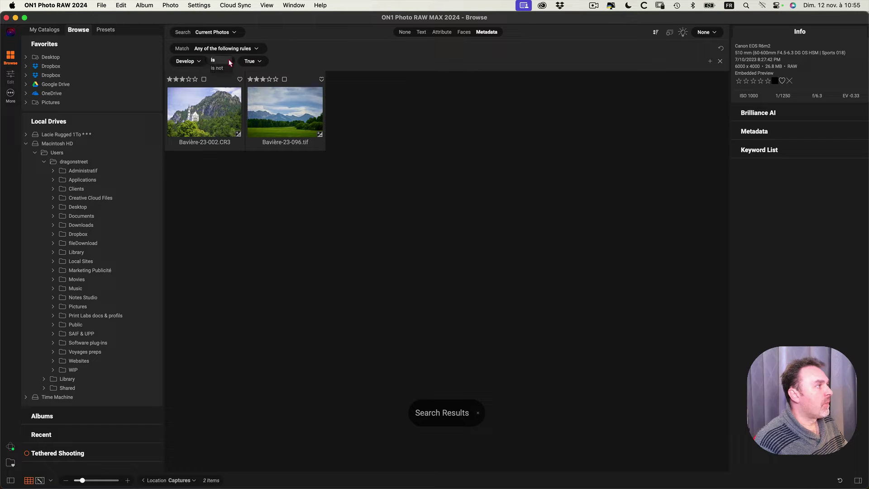
left_click(293, 57)
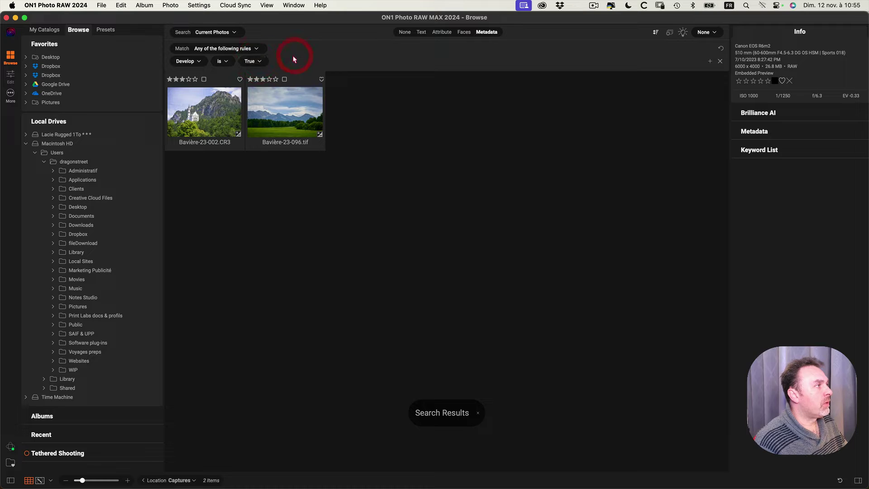
Reset the metadata filter to clear the remaining Develop rule.
left_click(721, 62)
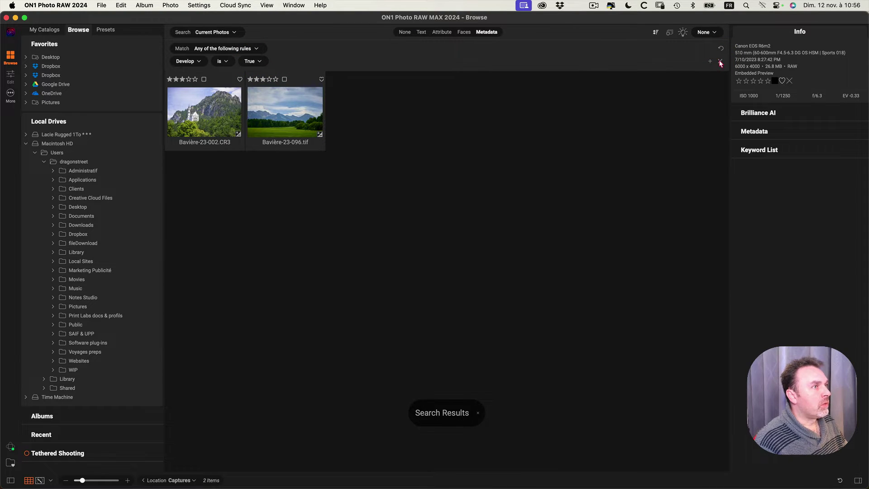
left_click(720, 62)
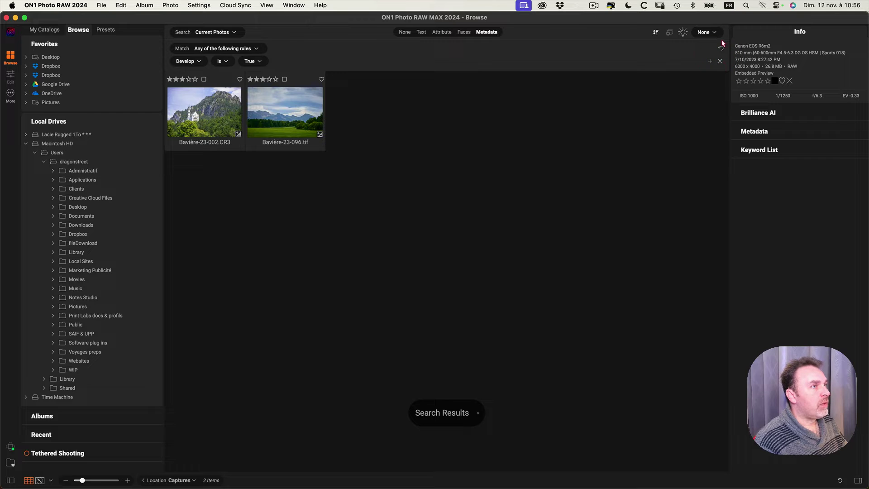
left_click(721, 47)
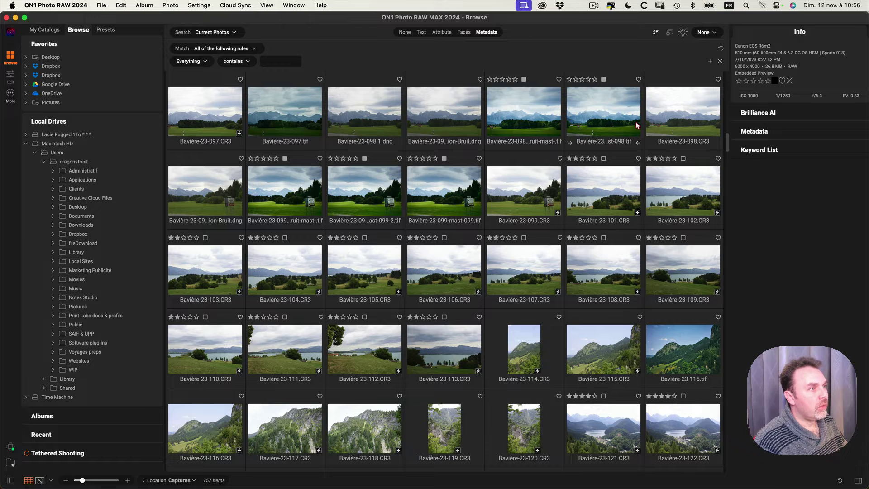
Open Bavière-23-098.CR3 for editing and look through its Local, Effects and Portrait adjustments.
double_click(679, 126)
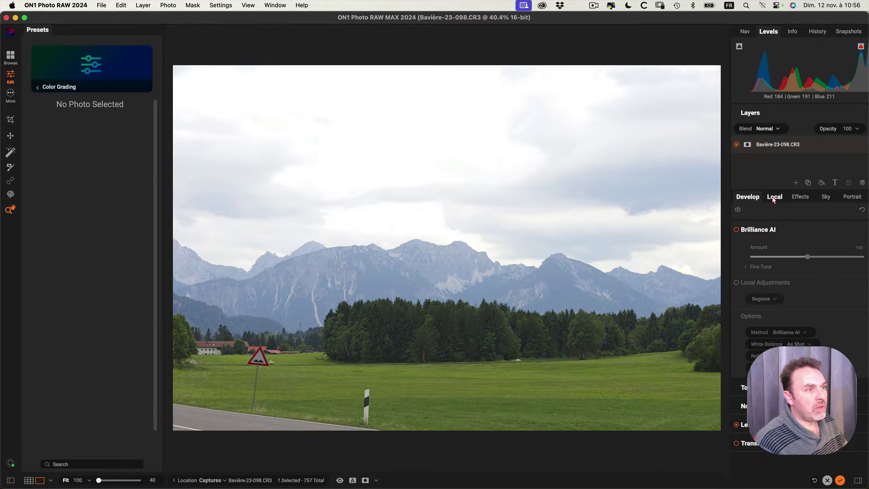
left_click(775, 199)
left_click(801, 196)
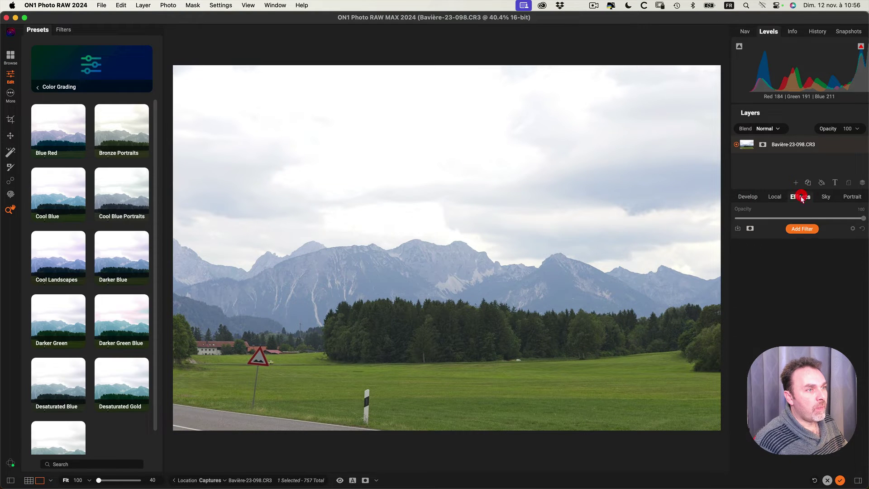
left_click(853, 196)
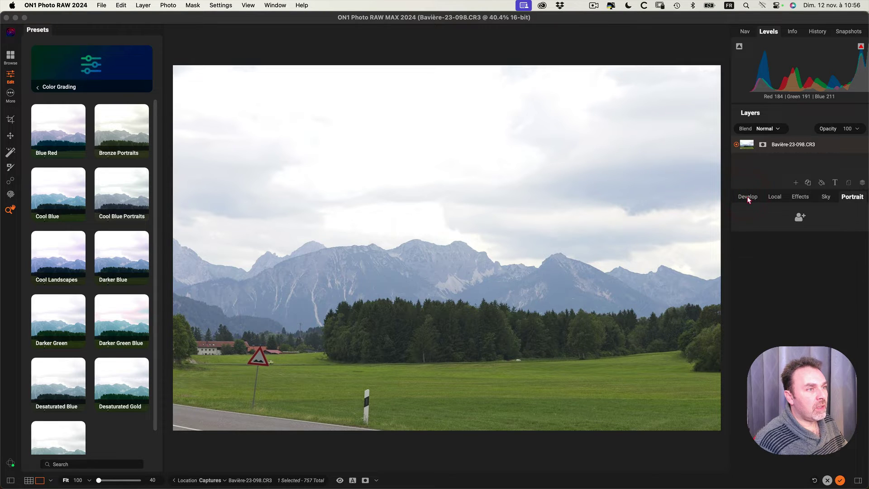
Cancel the face search and return to the Browse thumbnail grid.
left_click(489, 264)
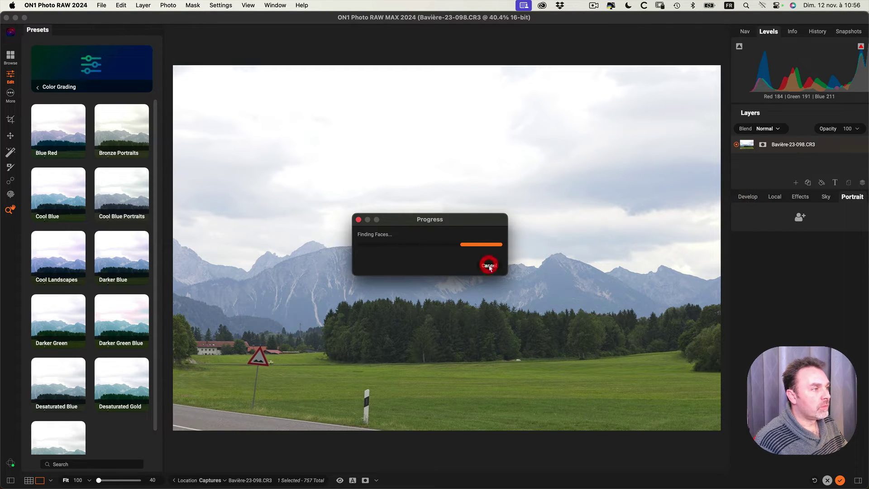
left_click(489, 264)
key("g")
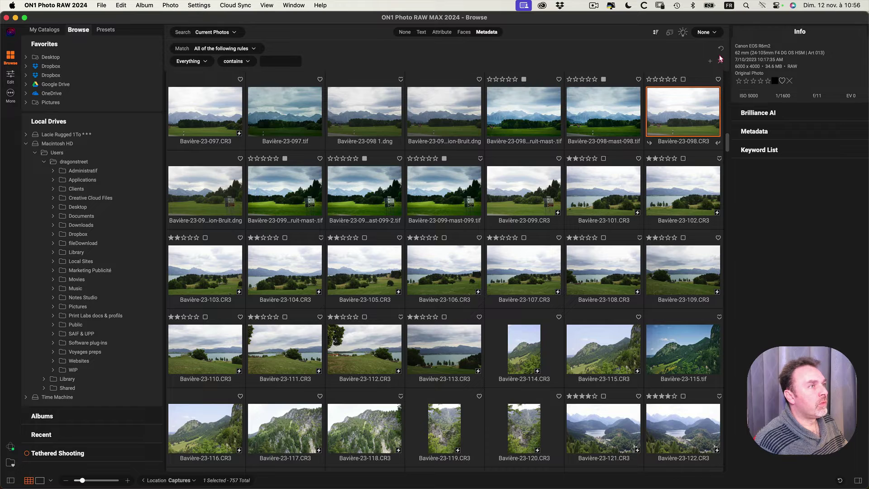
Turn off all photo filters and view the search scope options, keeping the scope on Current Photos.
left_click(404, 33)
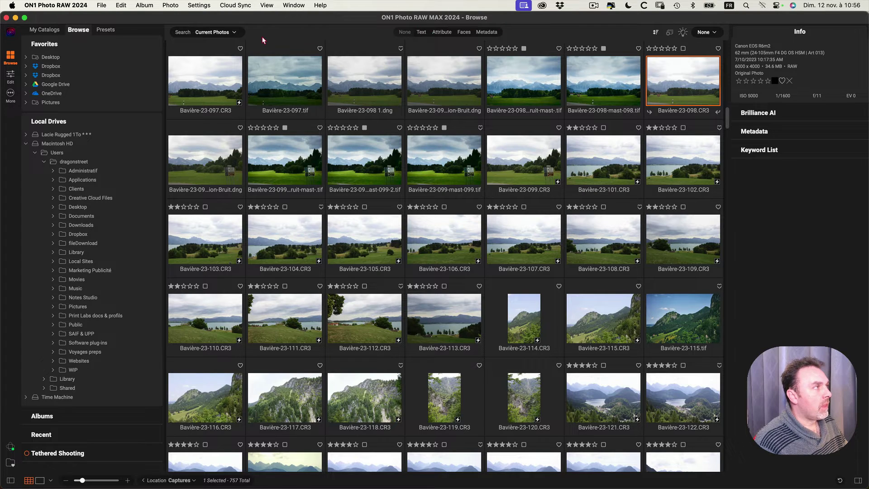
left_click(236, 32)
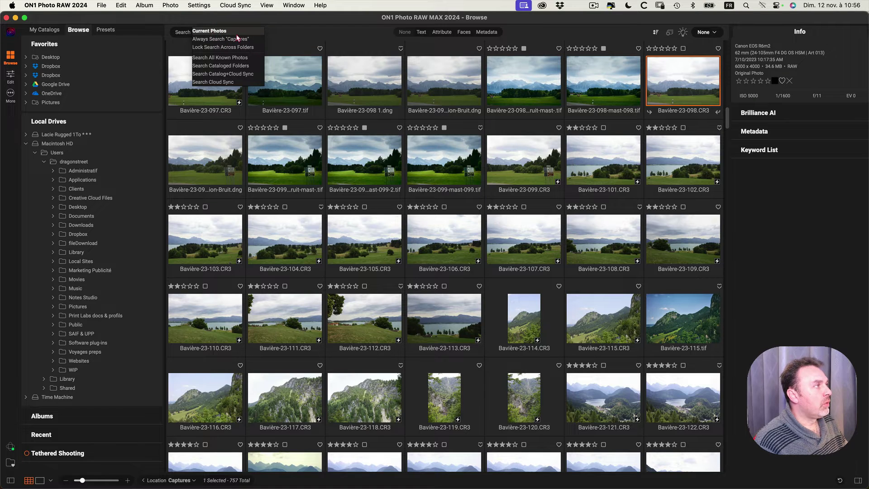
left_click(234, 31)
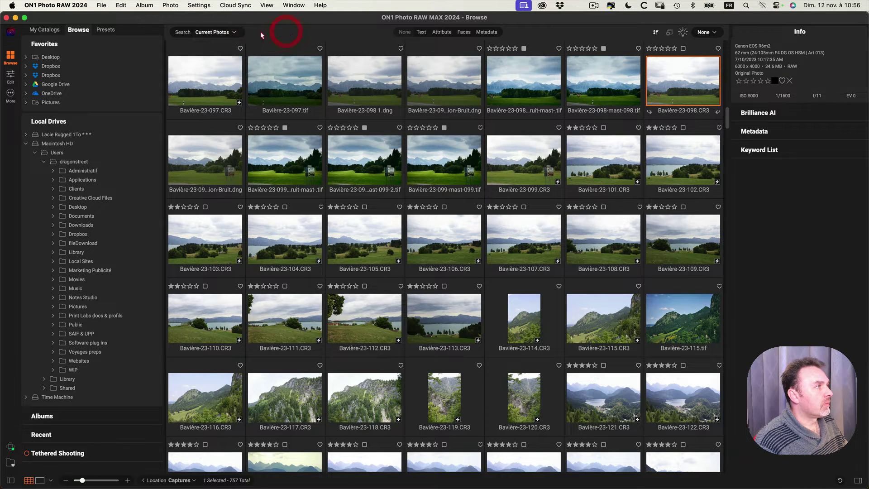
left_click(234, 31)
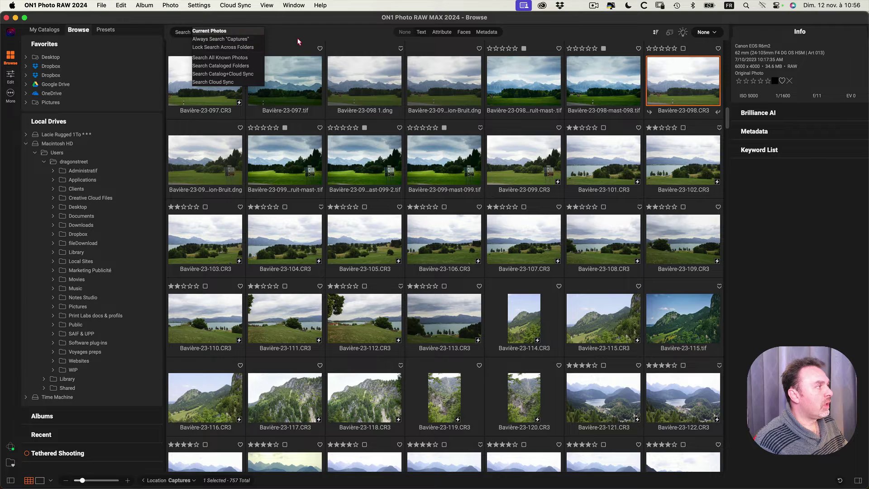
left_click(241, 40)
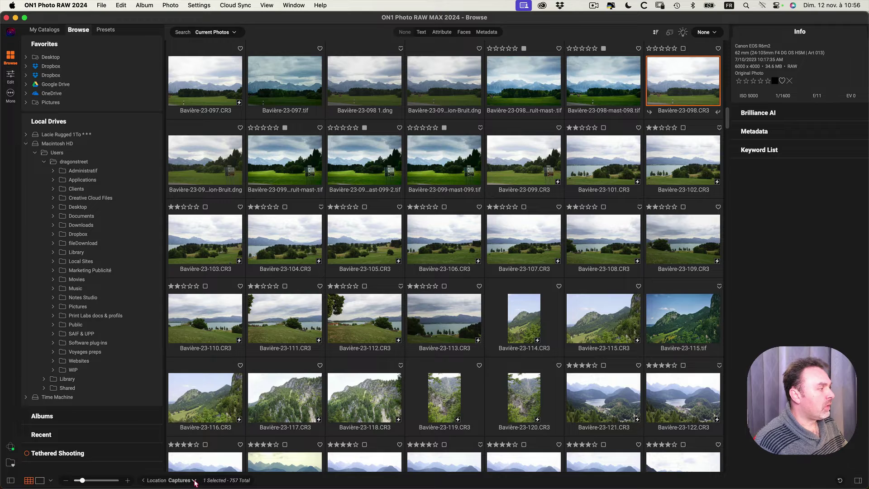
Expand the folder tree through WIP, 1_MBP_Dragonst WIP and Allemagne-Bavière to locate the Captures folder, leaving Captures collapsed.
left_click(53, 371)
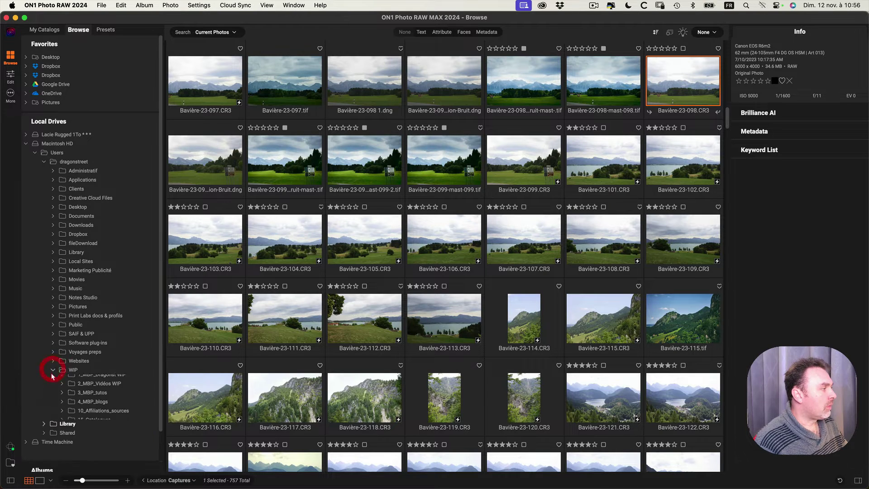
scroll(52, 381, "down", 2)
left_click(62, 335)
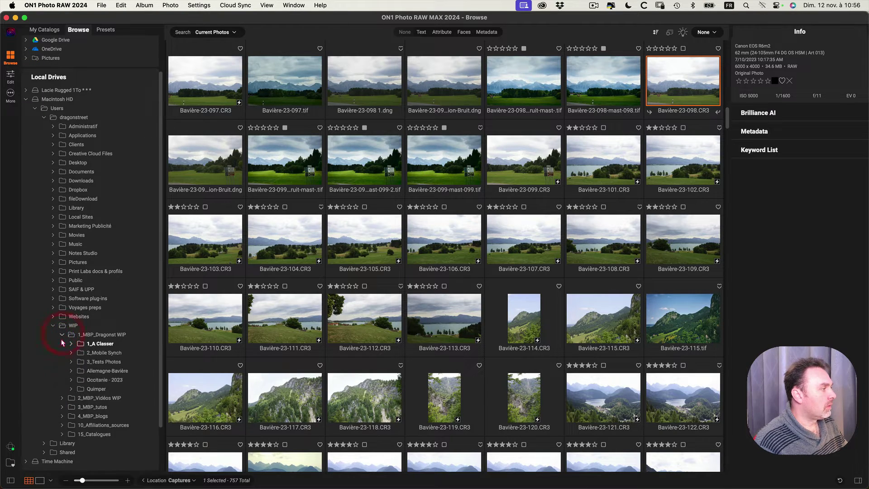
left_click(71, 371)
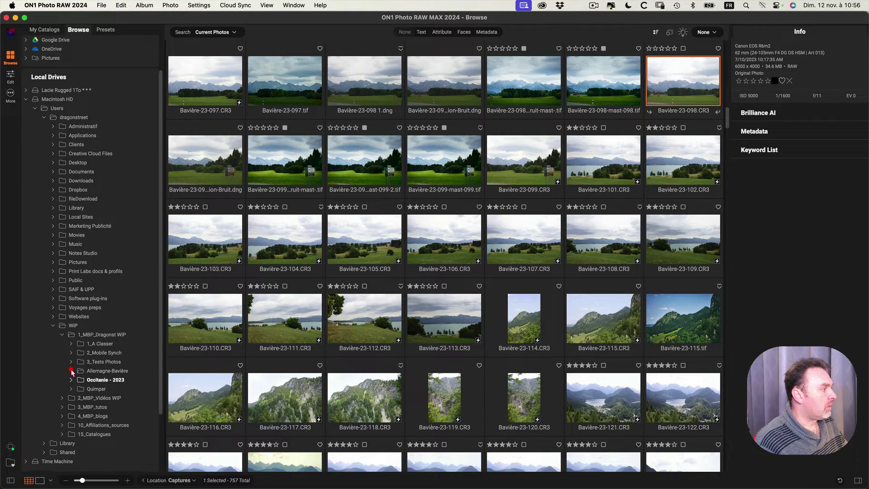
scroll(74, 358, "down", 3)
left_click(81, 323)
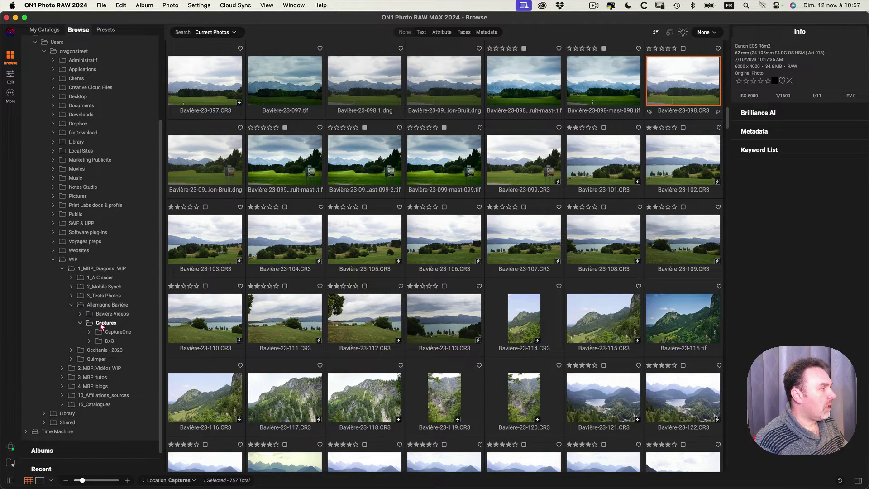
left_click(81, 323)
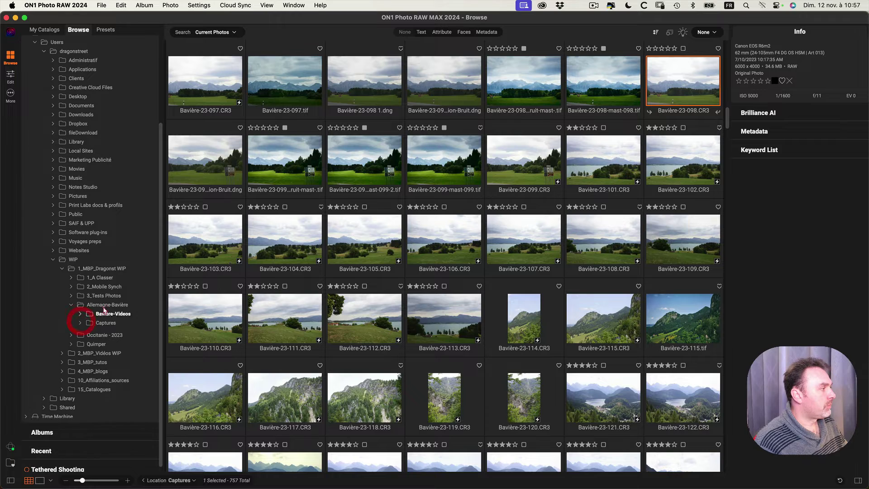
View the search scope options and the contents of My Catalogs, ending back on the folder tree.
left_click(228, 33)
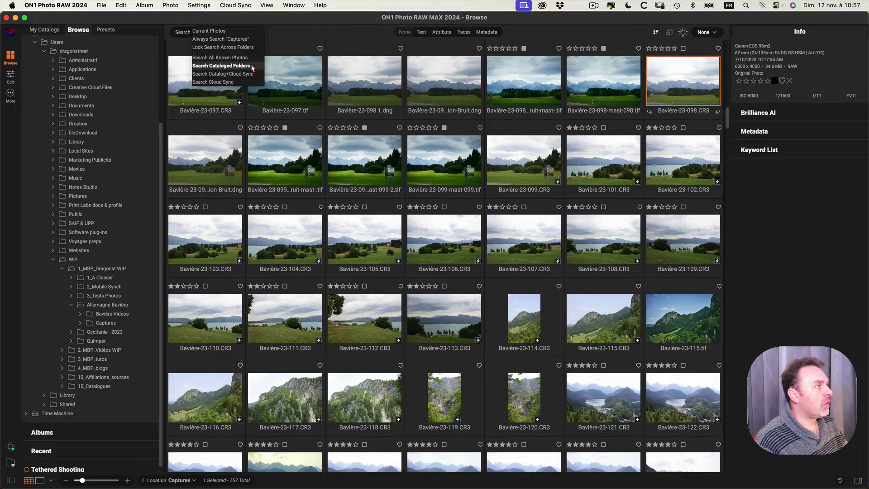
left_click(289, 34)
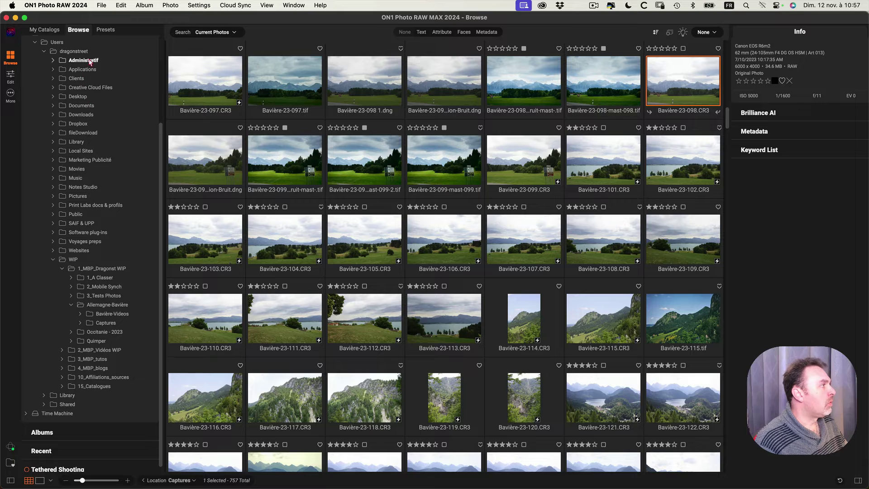
left_click(44, 30)
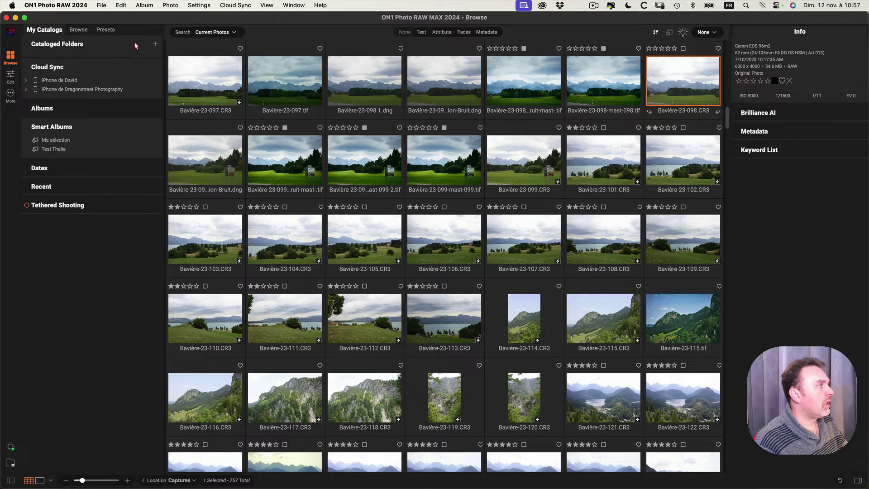
left_click(78, 30)
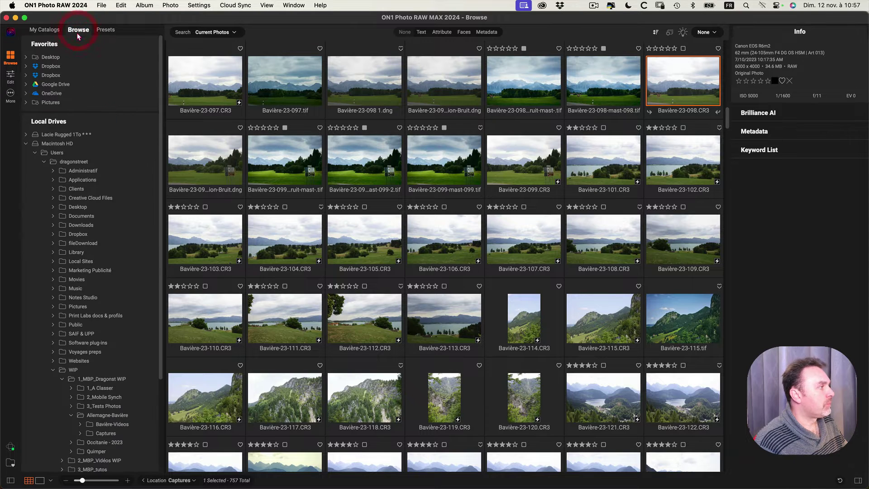
View the Captures folder's Make Cataloged Folder option and the Cataloged Folders section, and check the search scopes again.
right_click(108, 434)
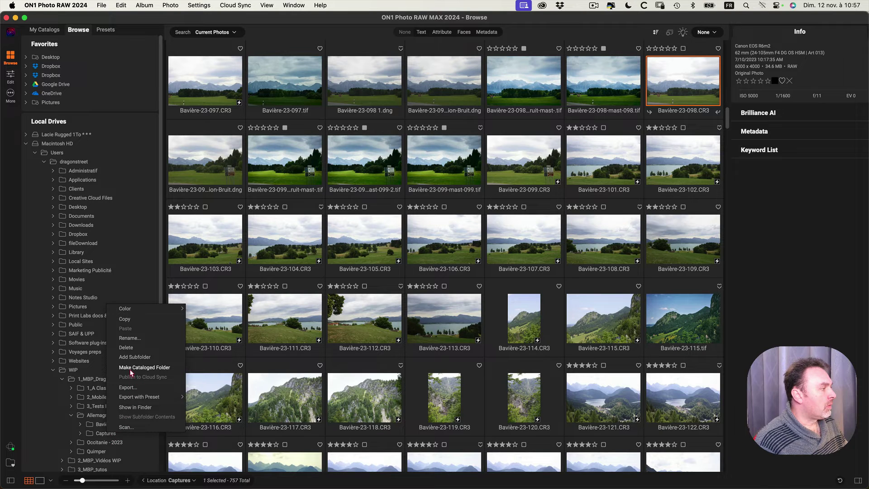
left_click(157, 370)
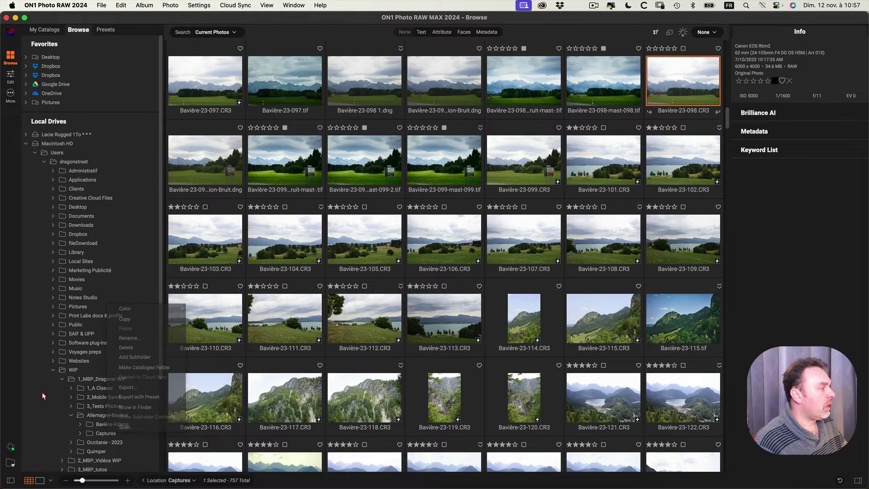
left_click(29, 33)
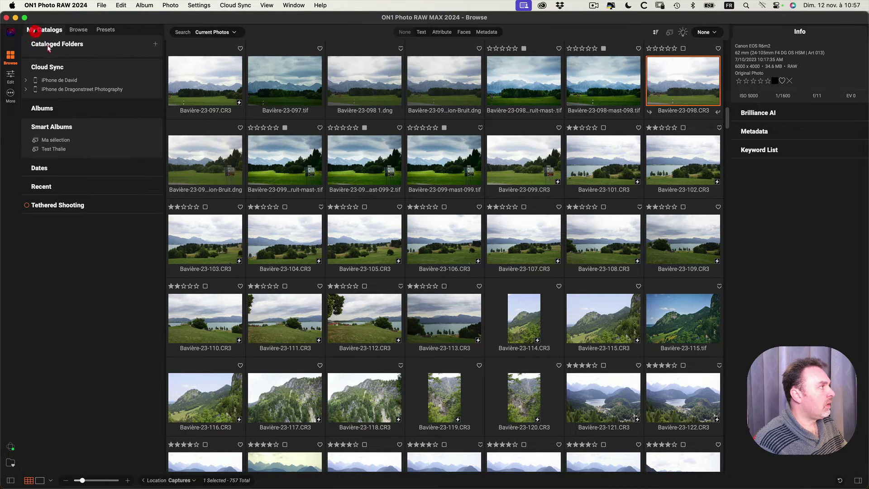
left_click(78, 30)
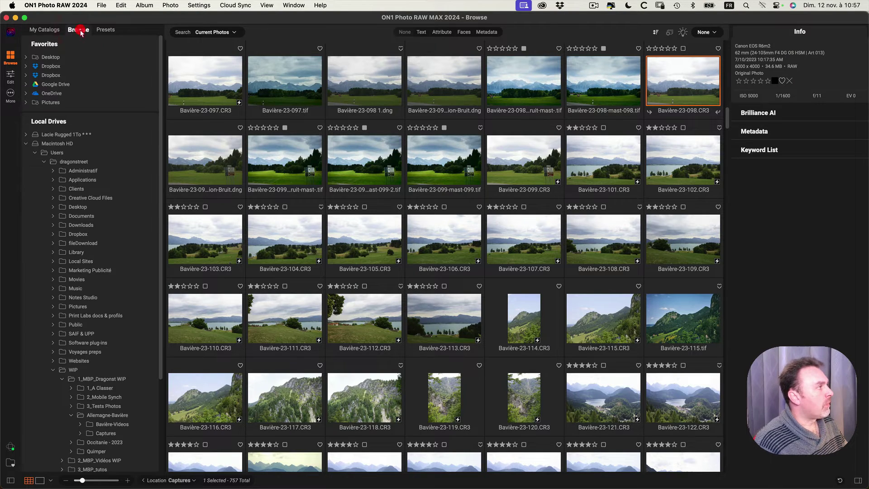
left_click(235, 32)
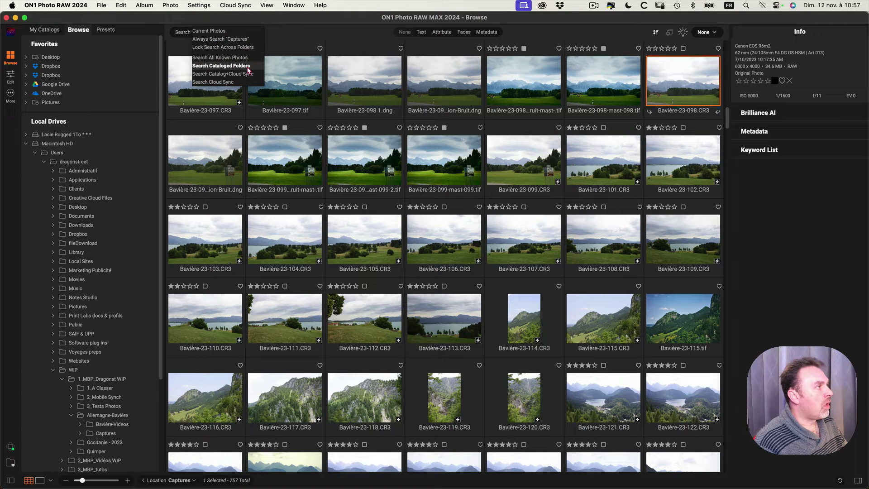
left_click(278, 28)
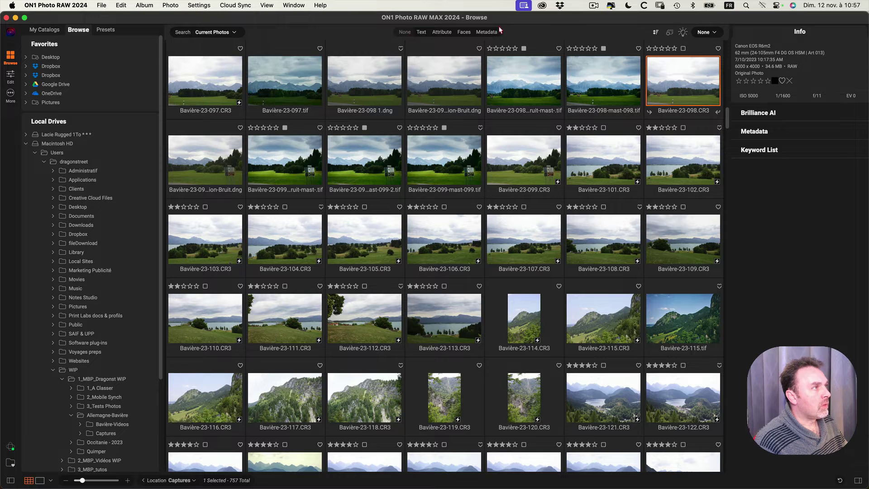
Filter the current photos with a text rule where Title contains 097.
left_click(422, 32)
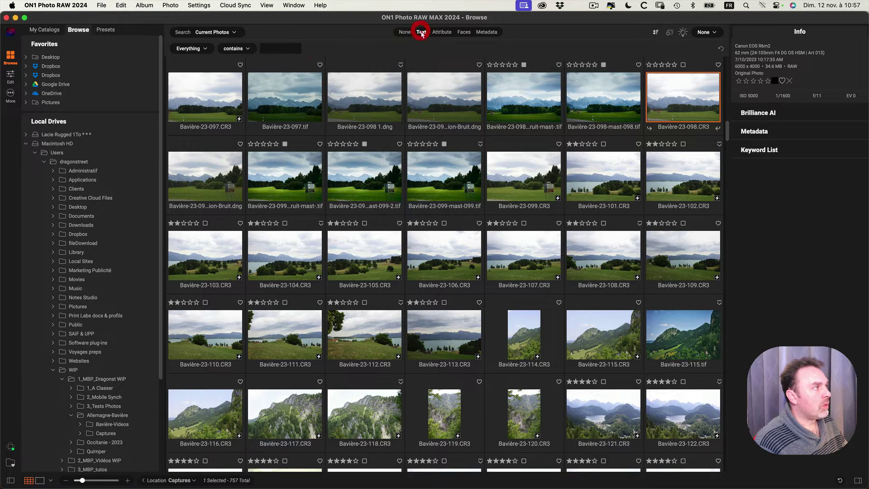
left_click(206, 49)
left_click(196, 98)
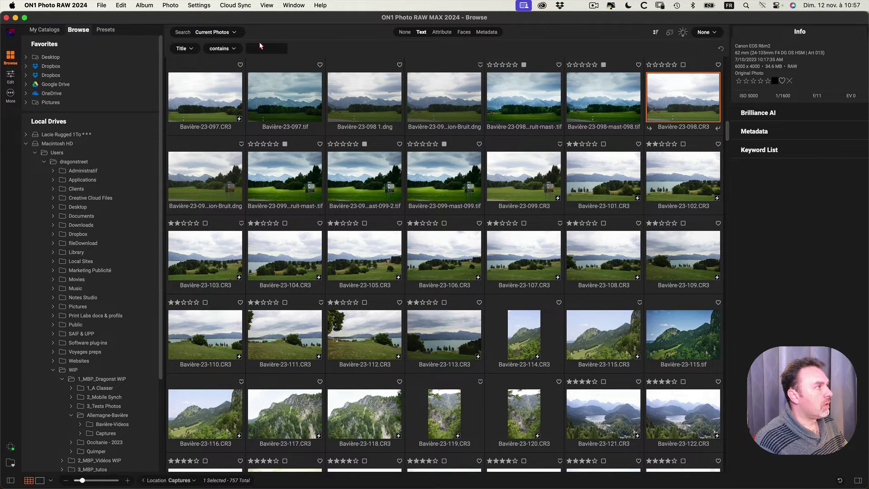
left_click(260, 45)
type("097")
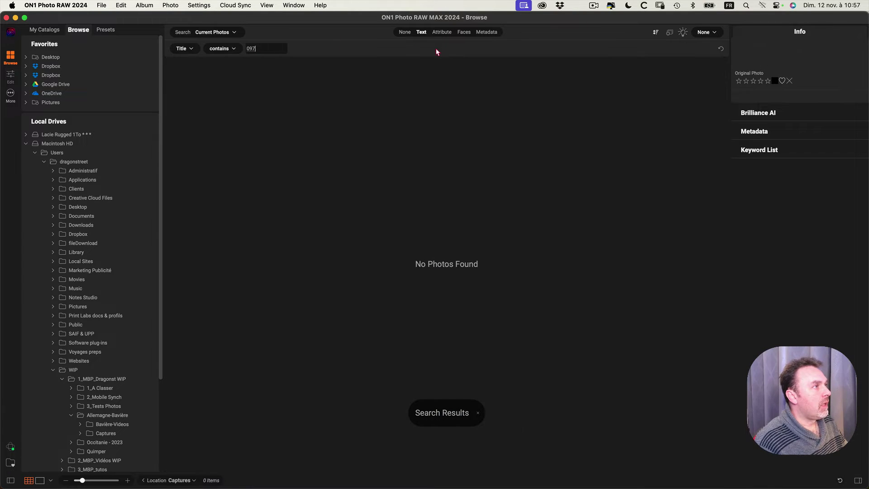
Add an attribute filter for ratings of at least one star and reset the text filter.
left_click(442, 31)
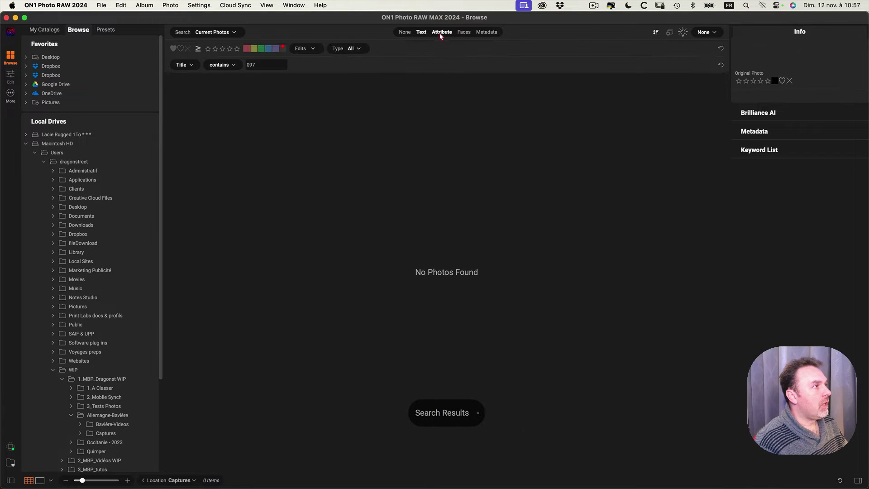
left_click(208, 49)
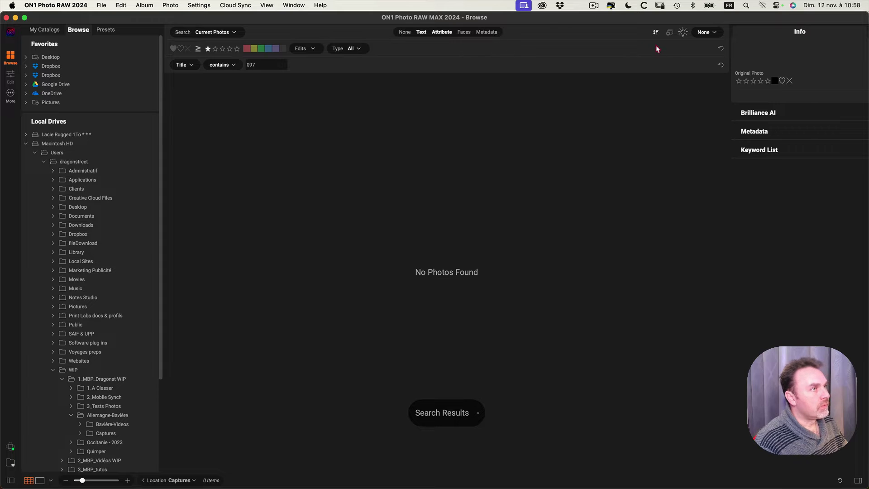
left_click(721, 64)
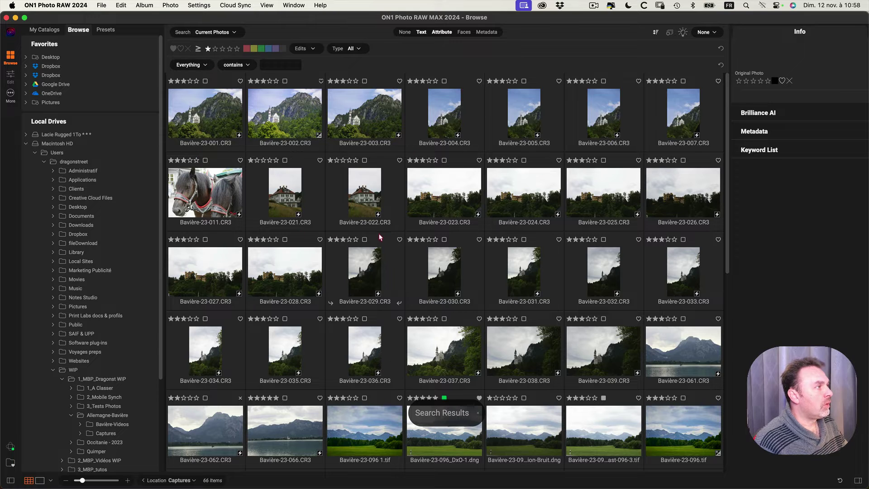
Try the red colour label in the attribute filter, switch it to green, and turn off the text filter.
left_click(246, 49)
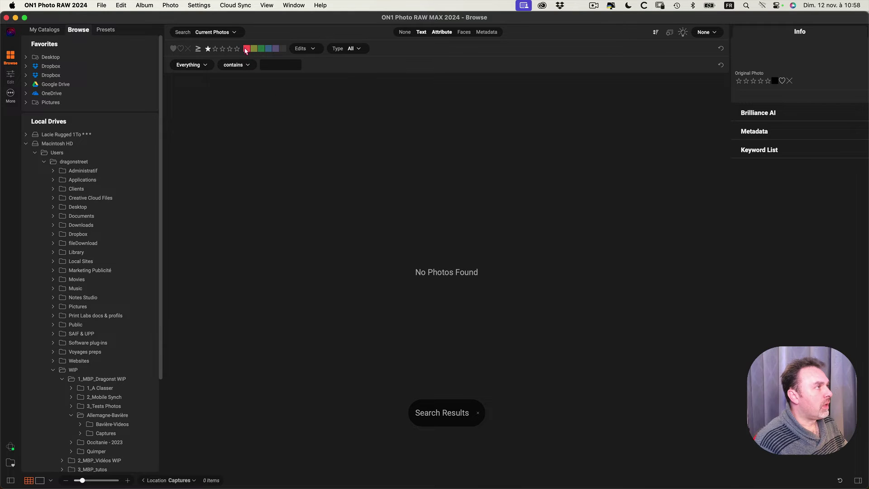
left_click(262, 49)
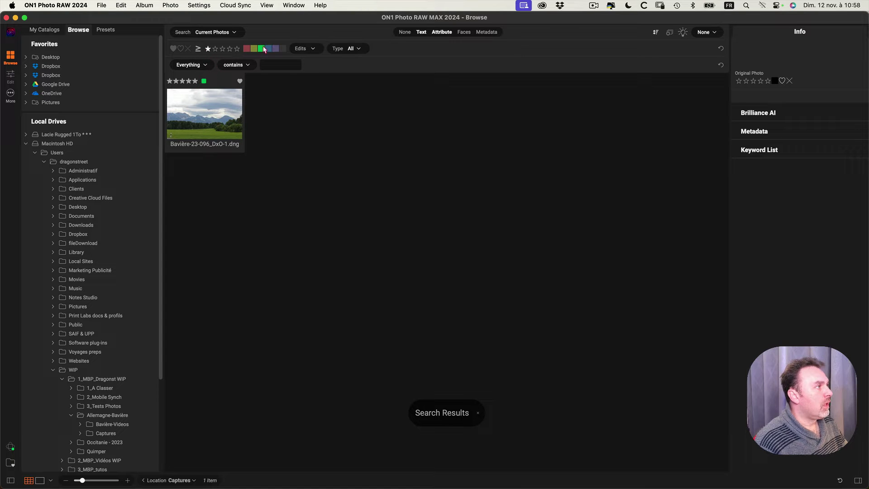
left_click(721, 65)
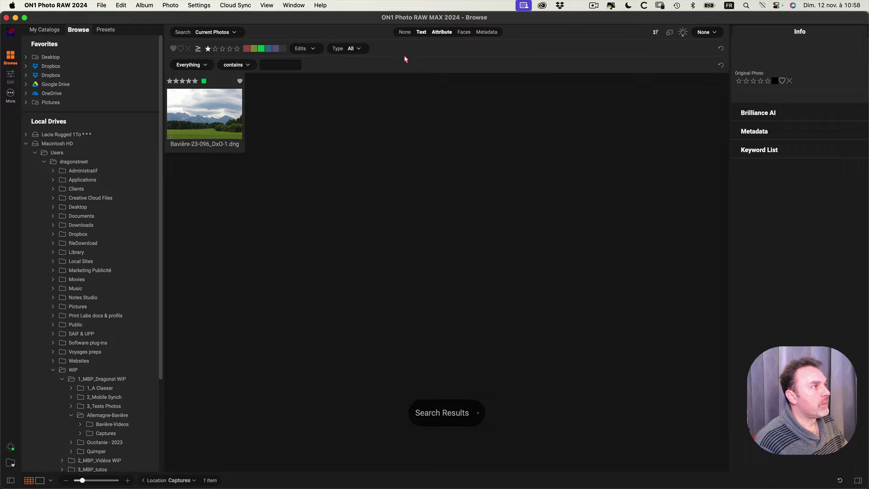
left_click(422, 33)
Combine the attribute filter with a metadata rule where Everything contains 097.
left_click(487, 32)
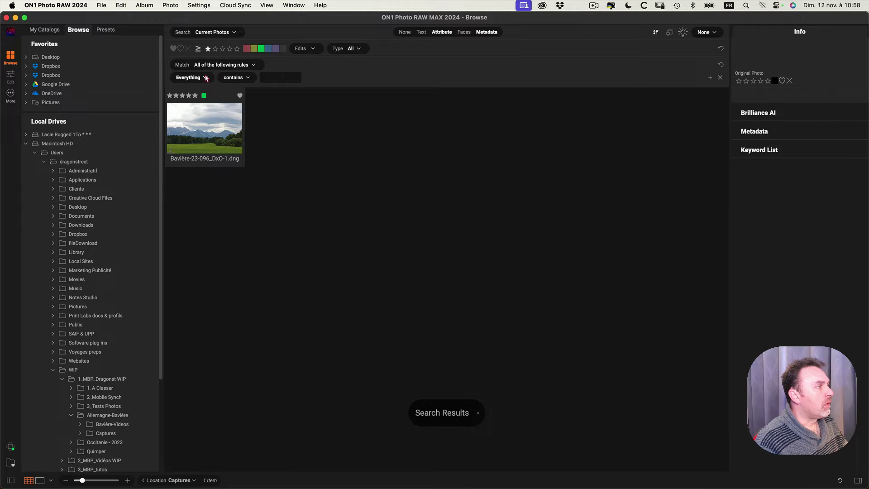
left_click(277, 77)
type("0")
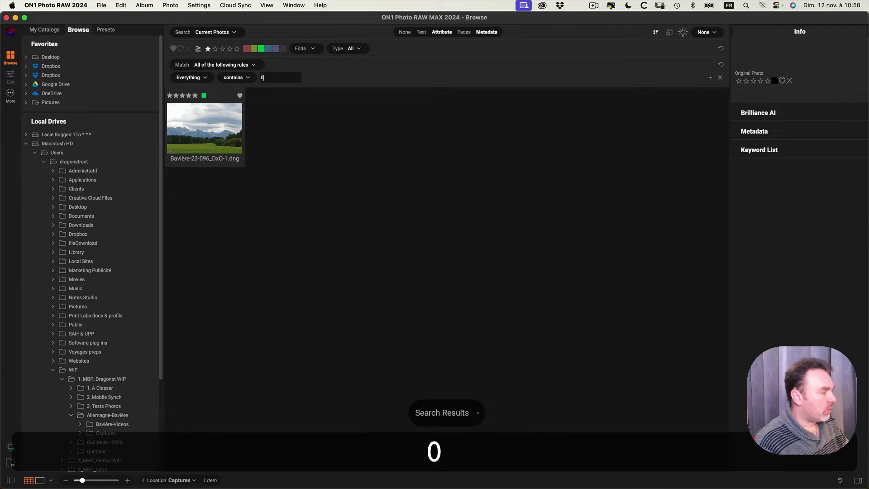
type("97")
key("Return")
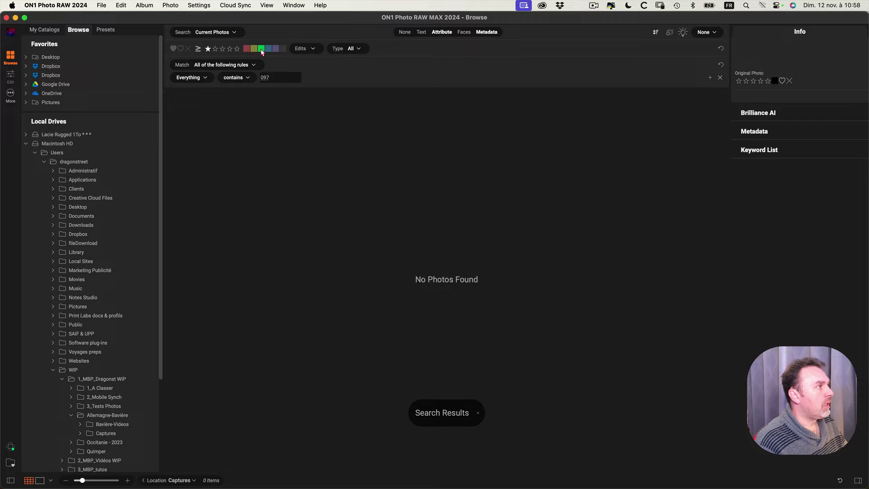
Set the metadata filter to match any of the following rules and show the text filter as well.
left_click(239, 65)
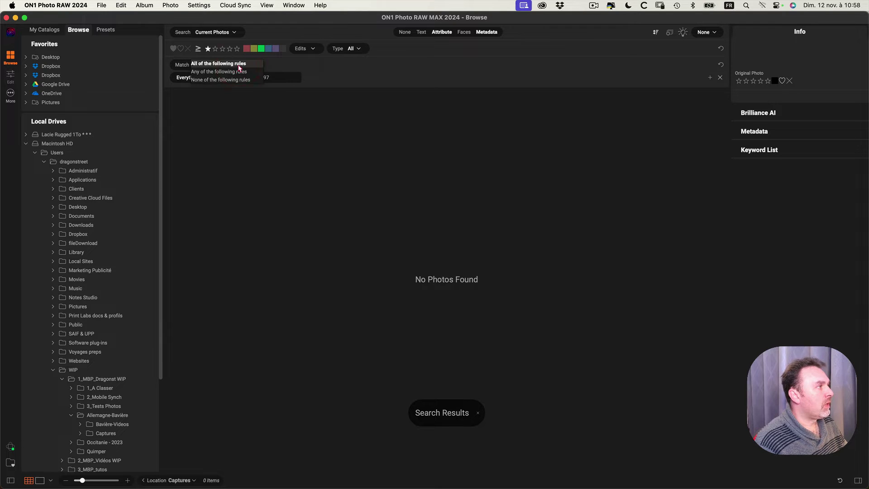
left_click(235, 71)
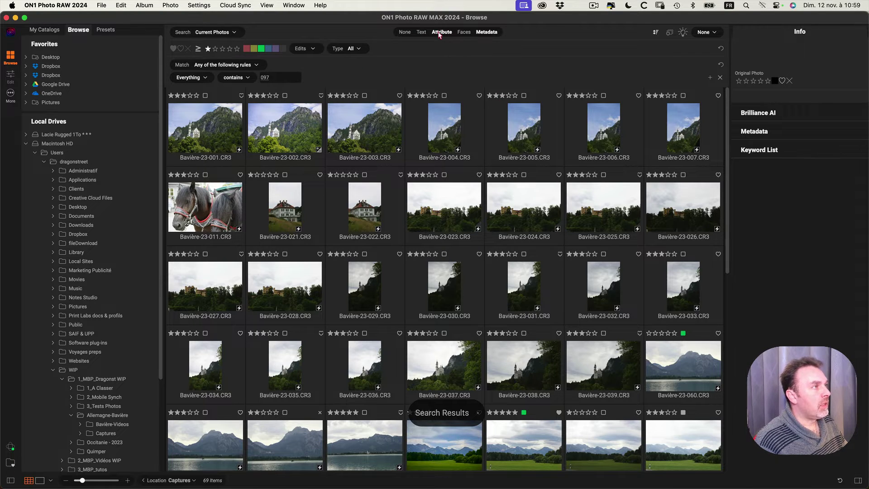
left_click(421, 32)
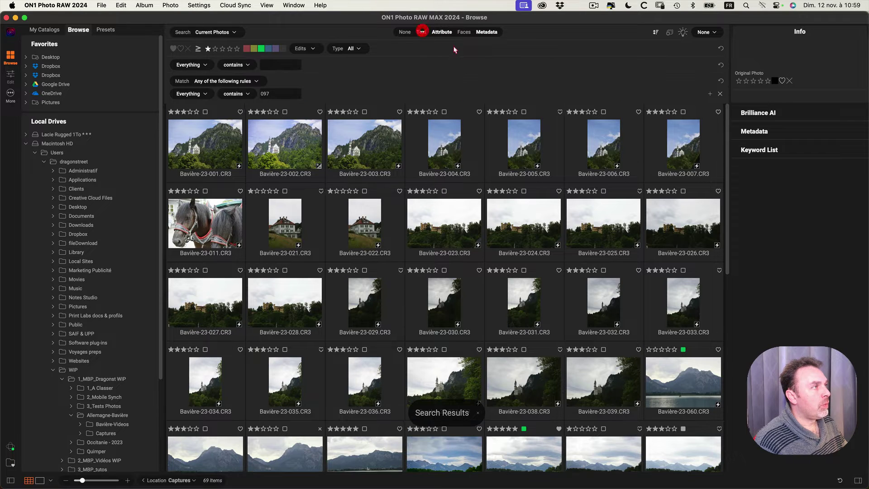
Show the face filter as well, reset the metadata and attribute filters, and turn all filters off.
left_click(464, 33)
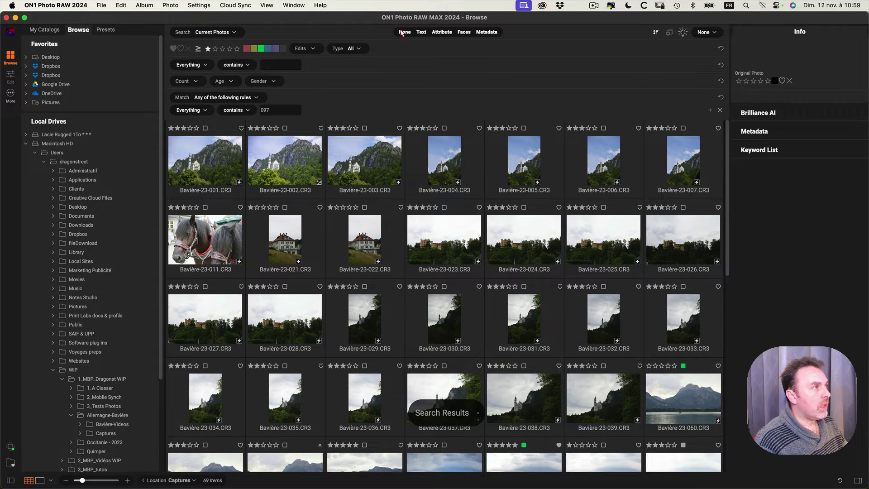
left_click(722, 98)
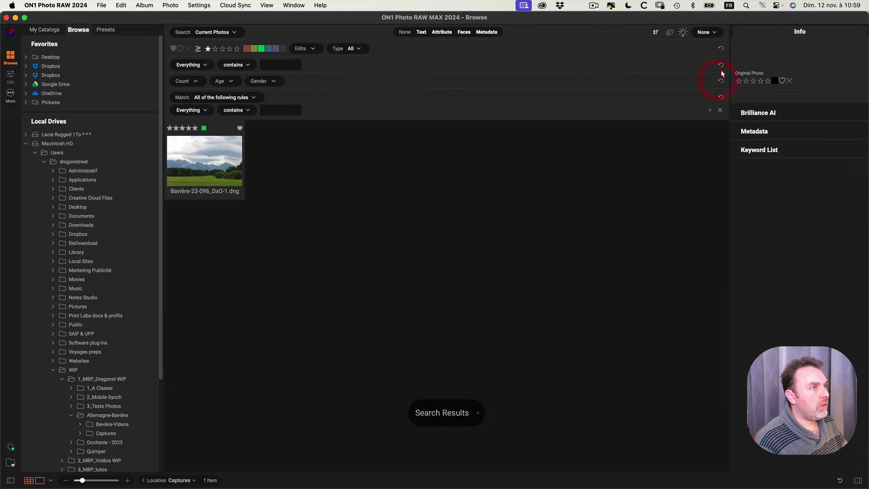
left_click(720, 47)
left_click(721, 110)
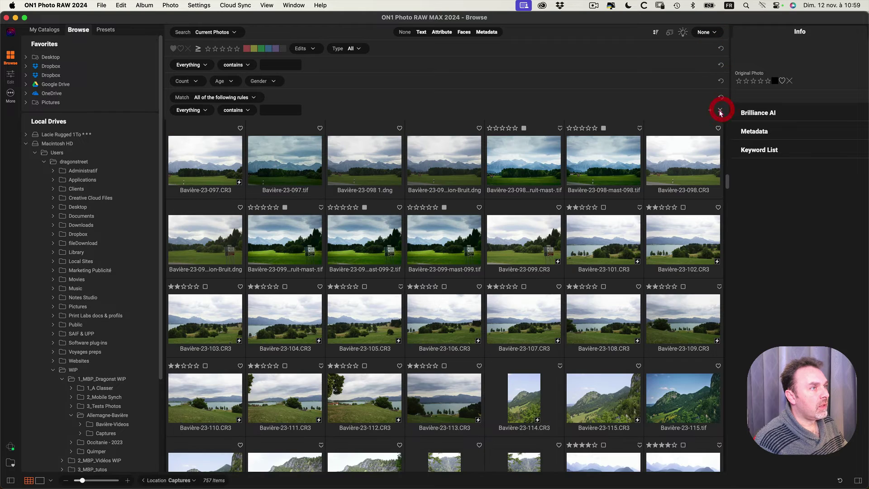
left_click(402, 32)
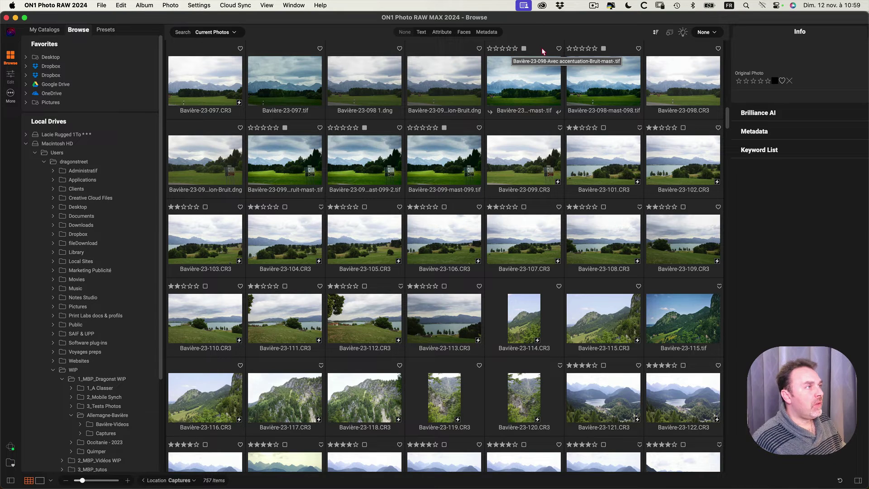
Try the saved filter style Cataloged, followed by the three-star filter style.
left_click(712, 33)
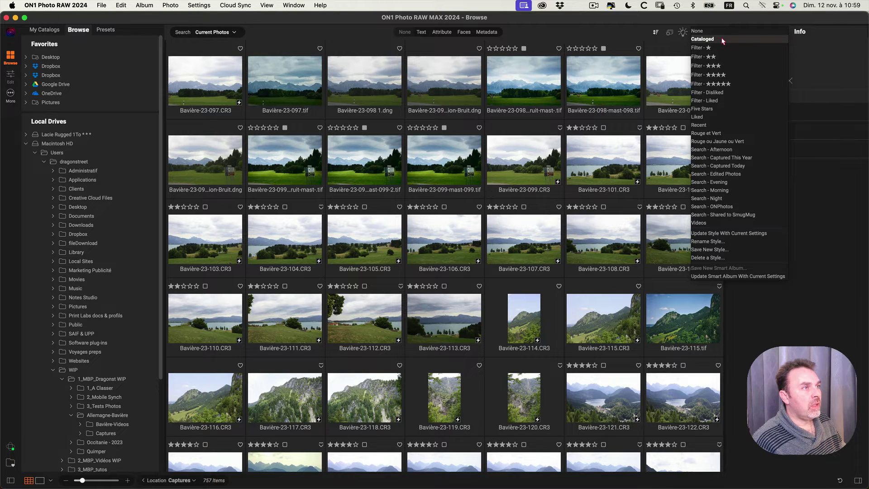
left_click(703, 40)
left_click(716, 33)
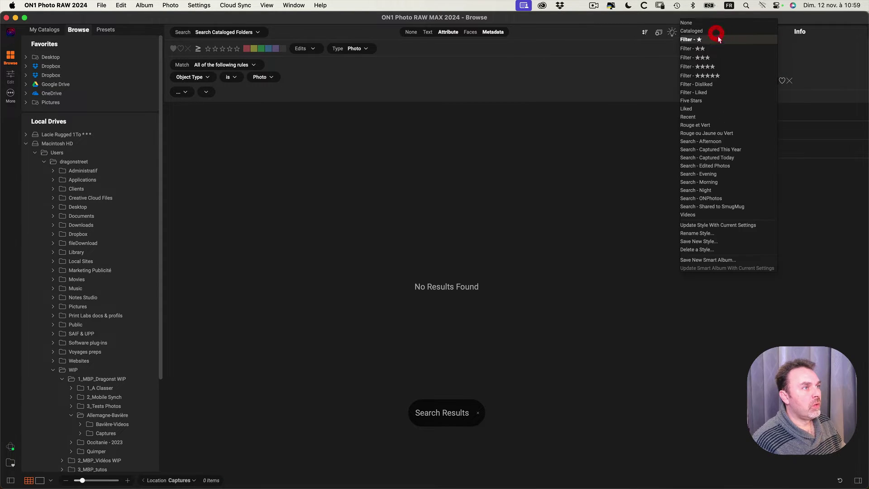
left_click(718, 60)
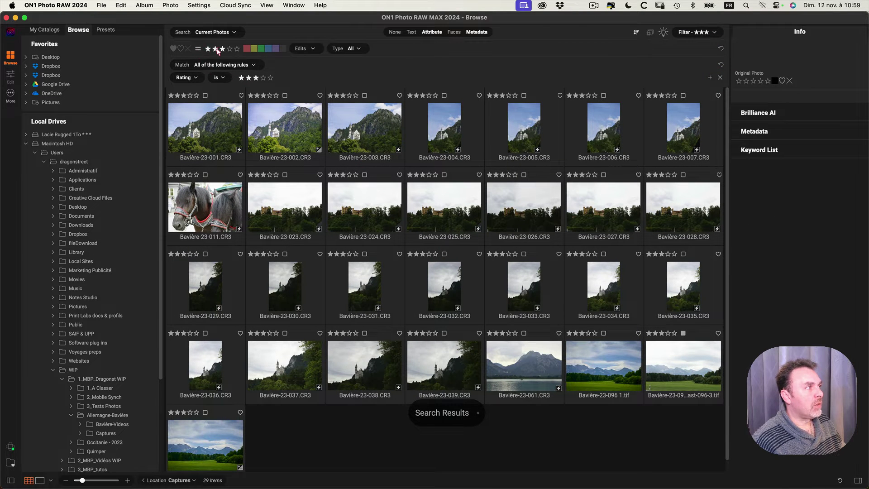
Try the colour-label filter styles Rouge et Vert and Rouge ou Jaune ou Vert.
left_click(704, 32)
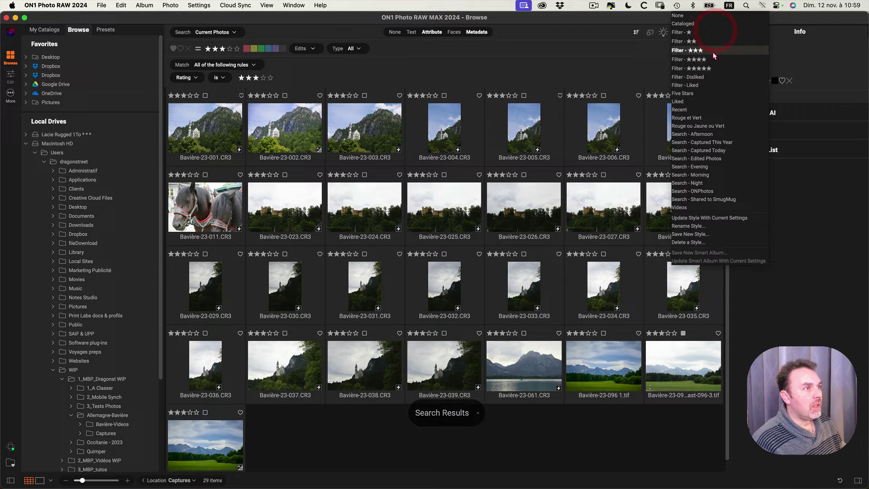
left_click(704, 119)
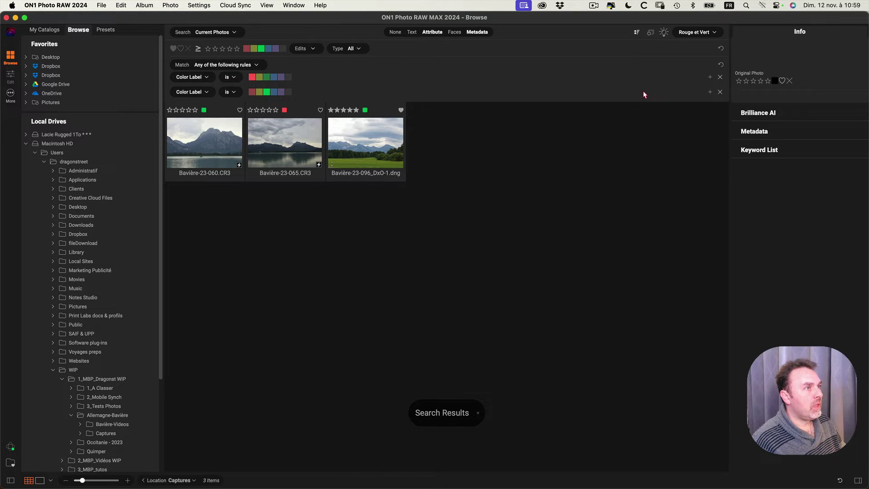
left_click(709, 32)
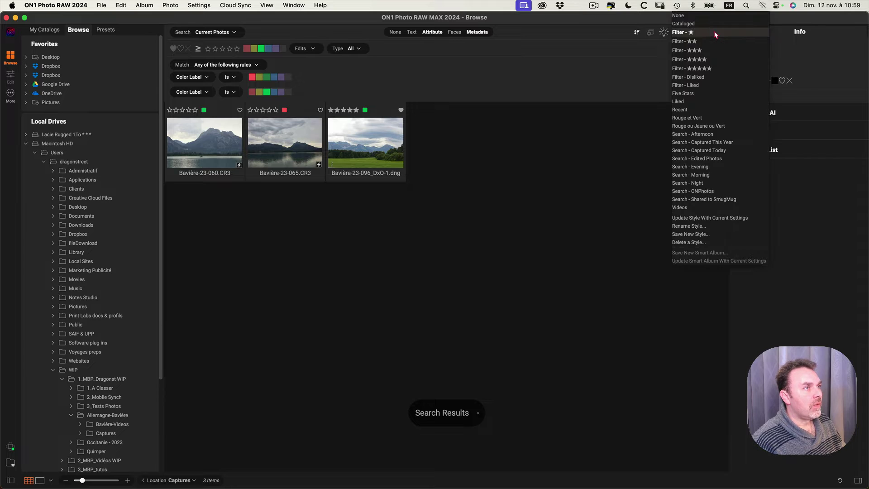
left_click(700, 126)
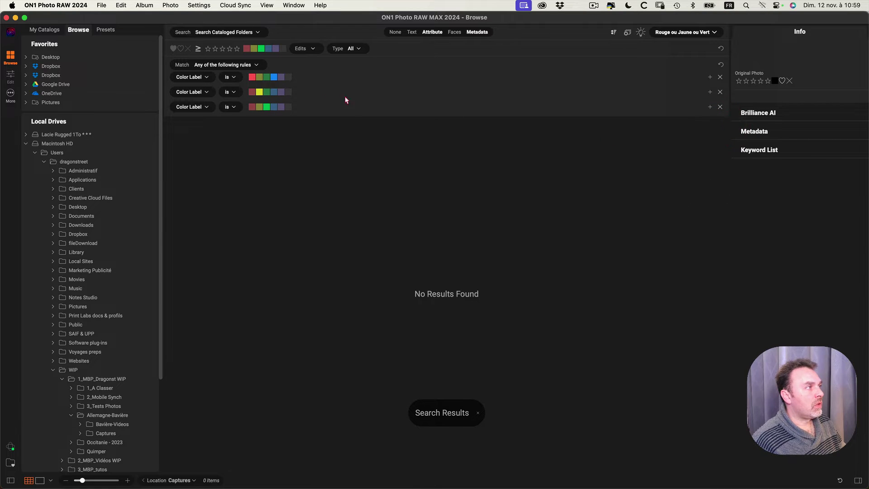
Apply the Search - Edited Photos filter style and reset its metadata rules to Everything contains.
left_click(714, 33)
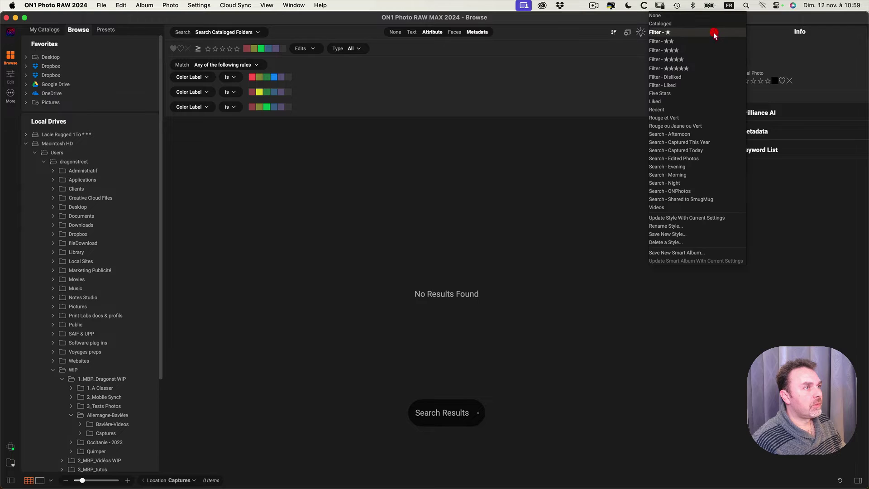
left_click(703, 159)
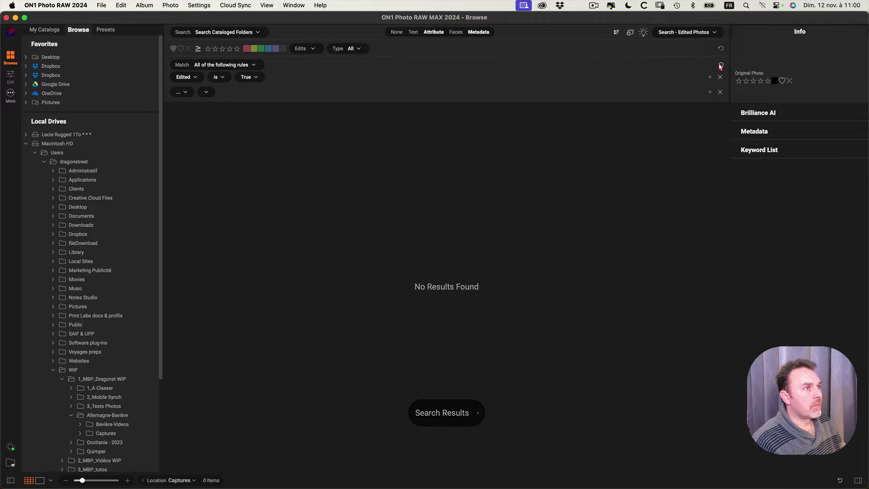
left_click(721, 49)
left_click(719, 33)
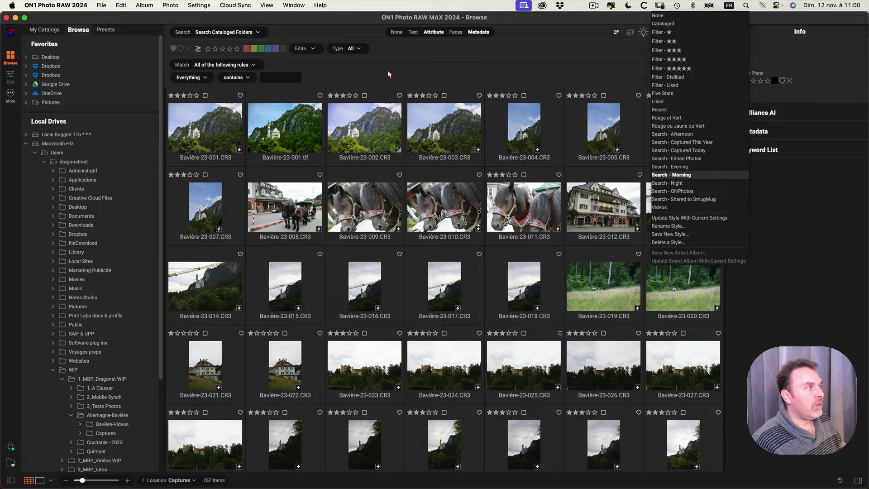
left_click(679, 158)
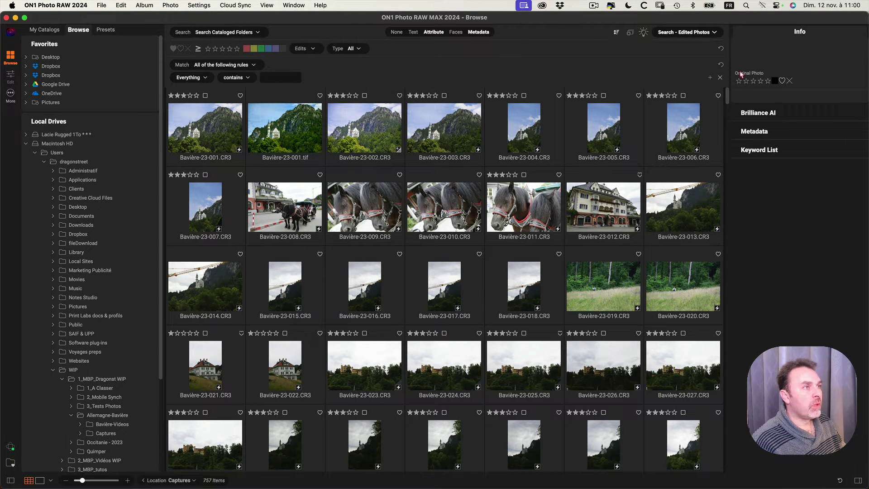
Examine the dialog for saving a new filter style and the list of saved styles without saving anything.
left_click(714, 33)
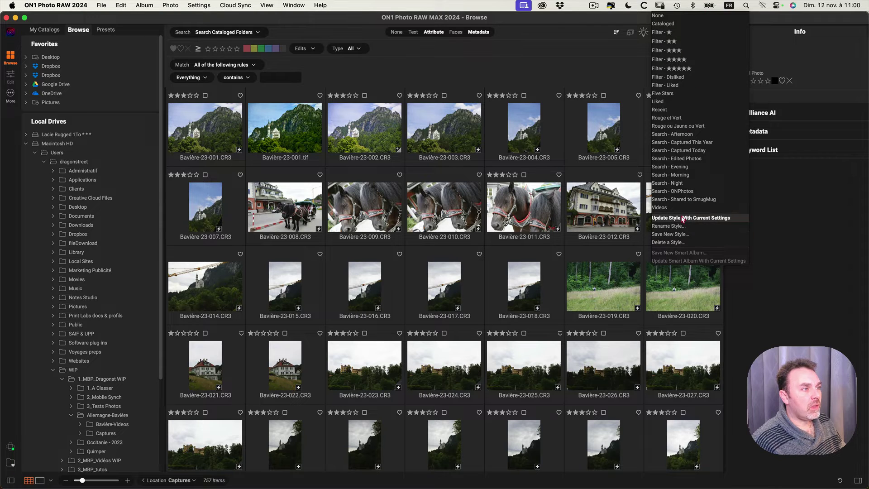
left_click(686, 235)
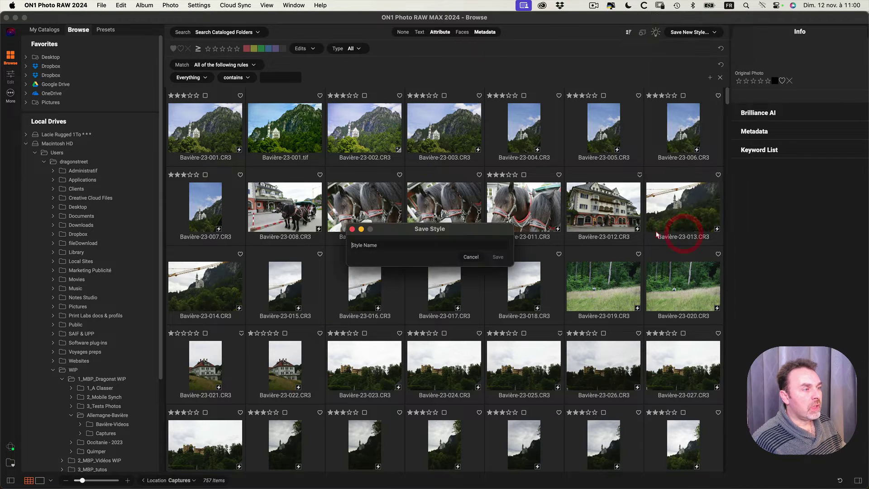
left_click(471, 257)
left_click(693, 32)
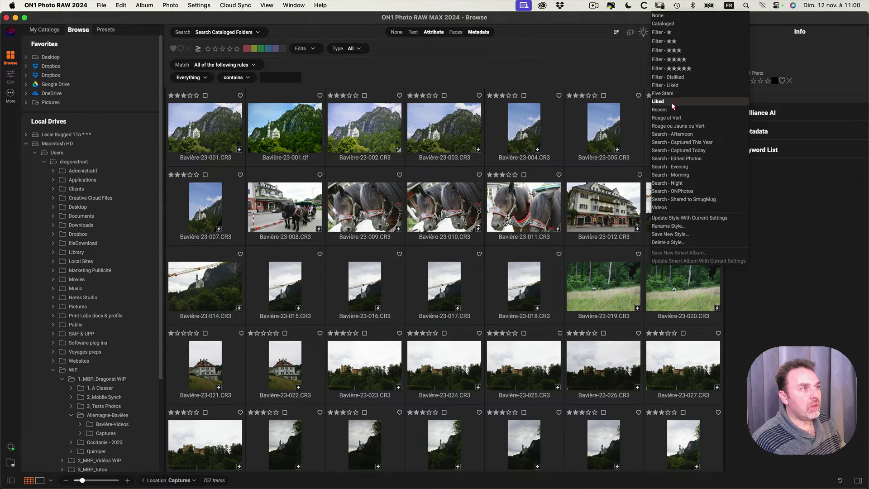
left_click(603, 57)
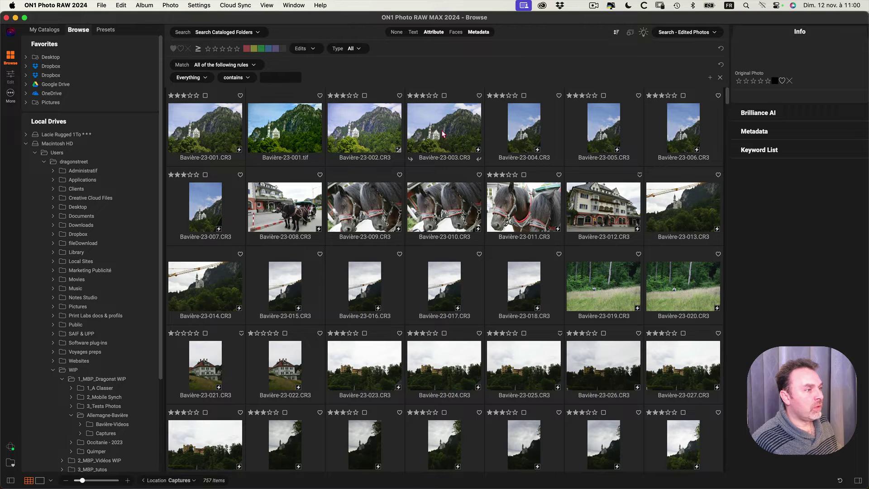
Open Bavière-23-096-Avec accentuation-Bruit.dng in the Edit module and collapse the Brilliance AI settings.
scroll(435, 166, "down", 20)
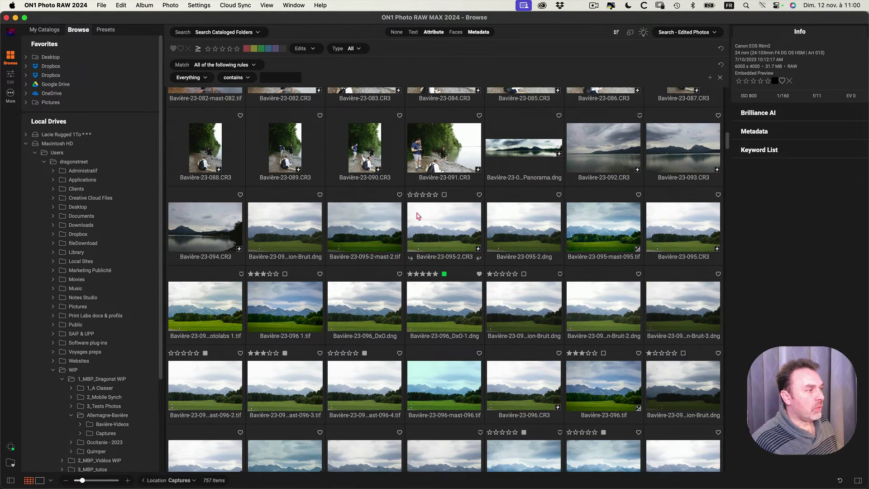
double_click(515, 301)
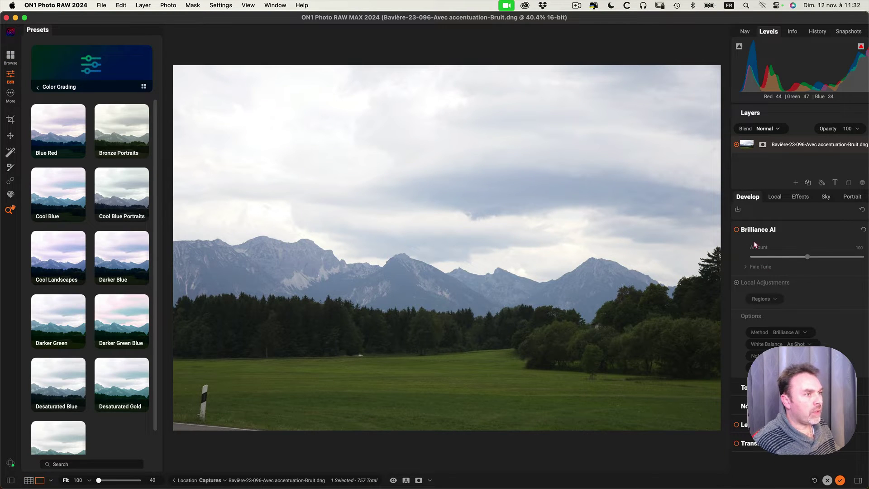
left_click(750, 232)
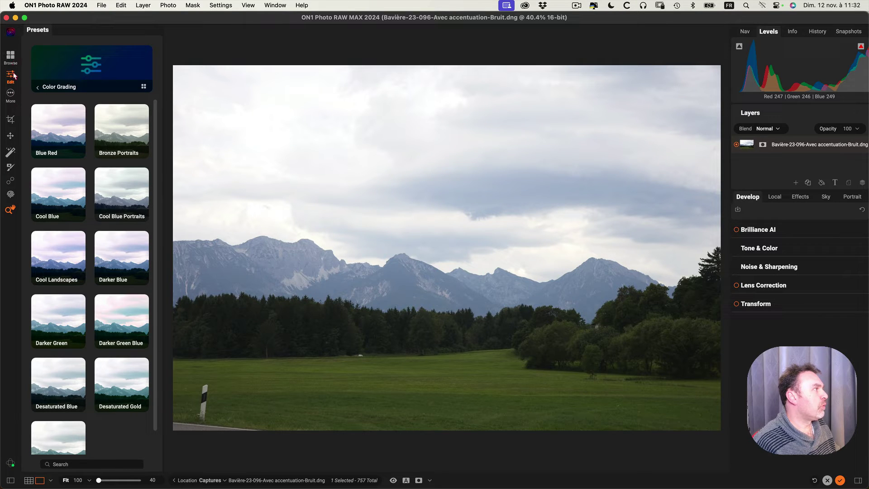
Preview the AI quick mask over the meadow and browse the preset categories, reopening Color Grading.
left_click(11, 93)
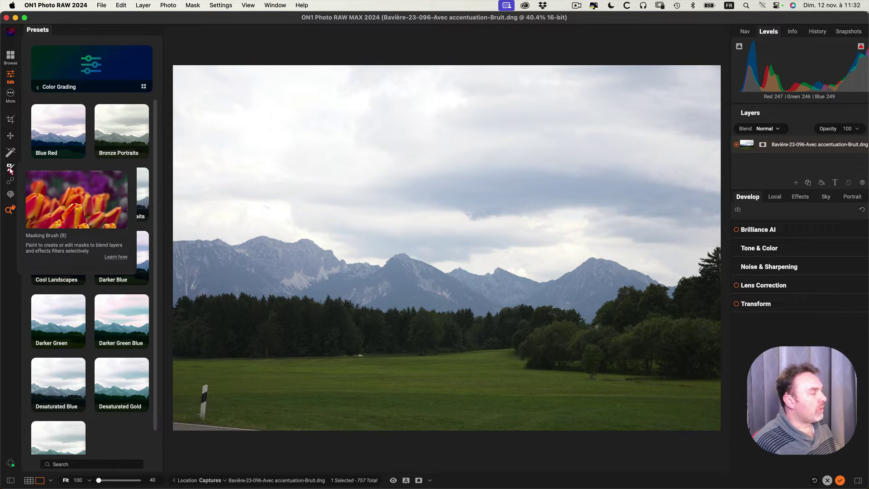
left_click(46, 156)
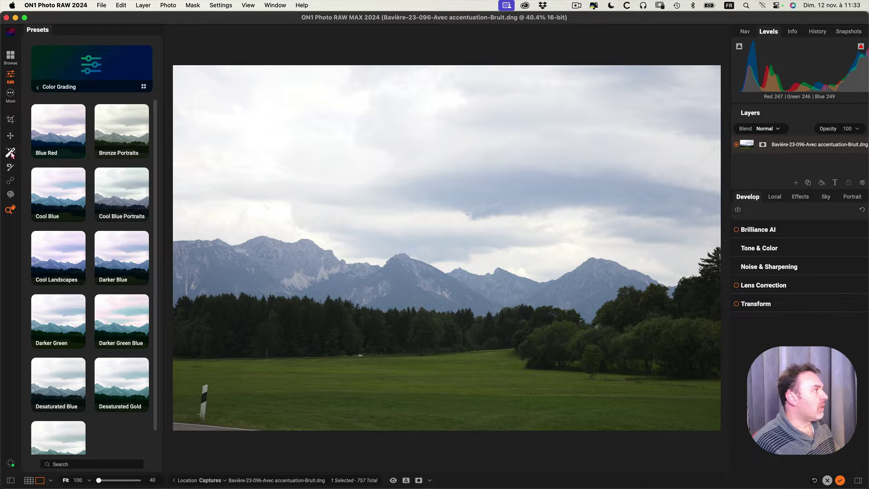
left_click(11, 154)
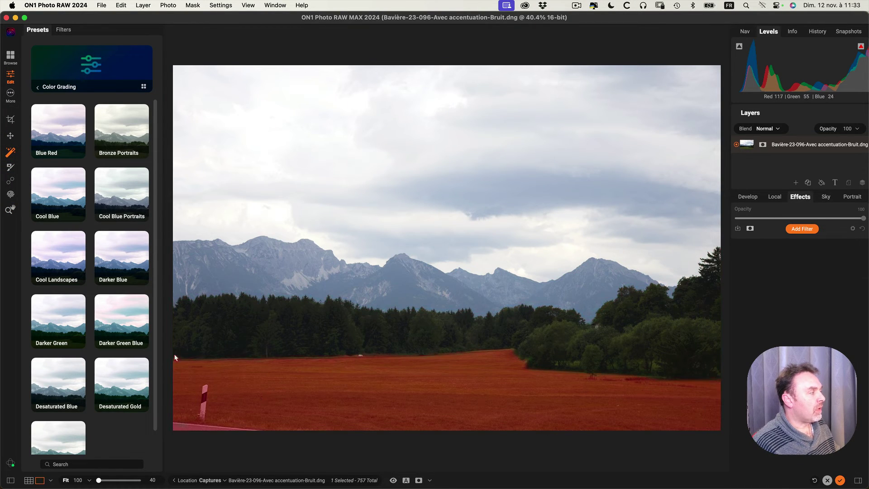
left_click(11, 210)
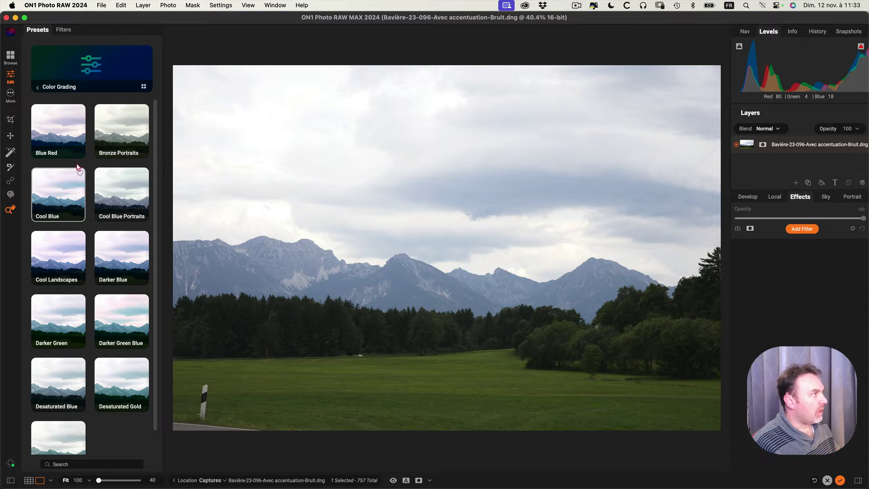
left_click(38, 88)
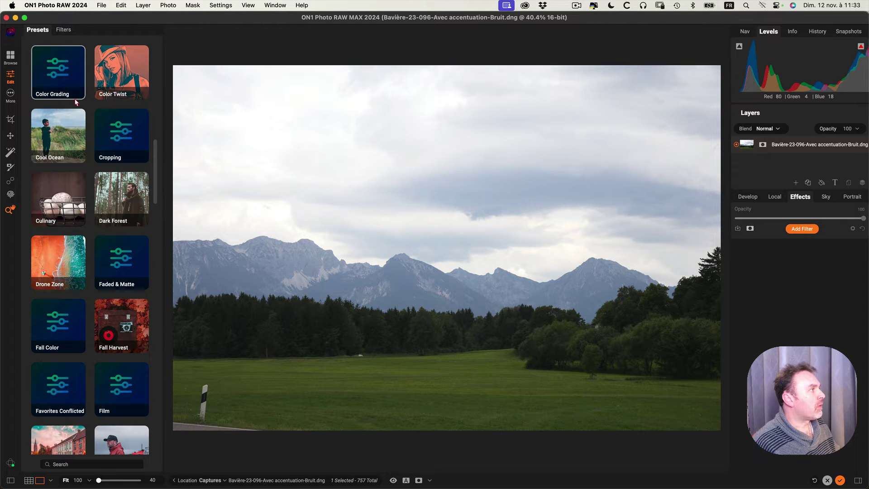
left_click(64, 85)
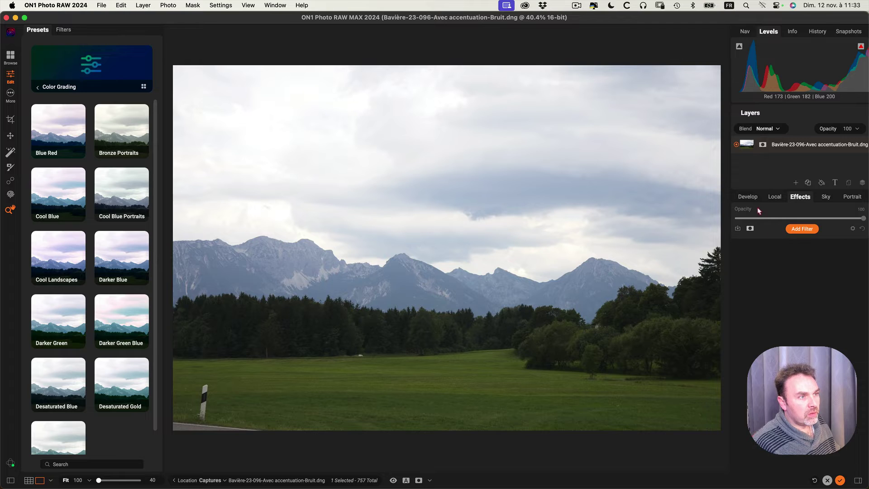
Return to the Develop adjustments and enable Brilliance AI, toggling it off and on to compare the photo.
left_click(748, 197)
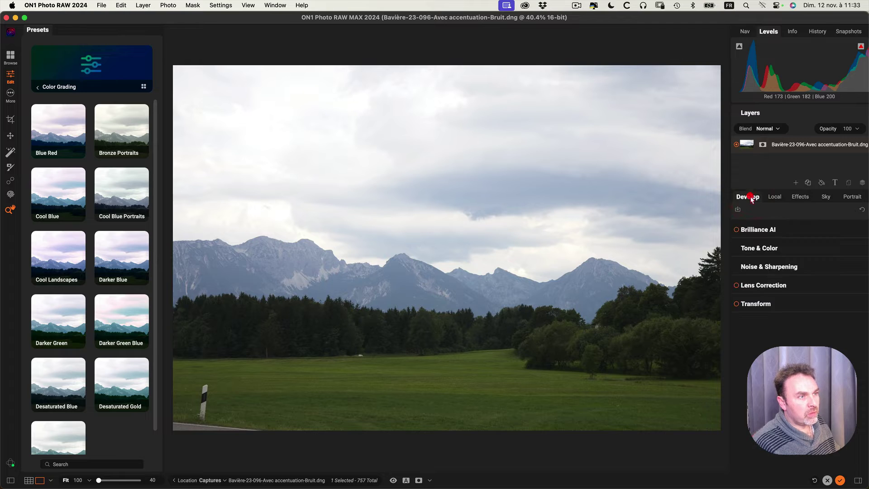
left_click(737, 230)
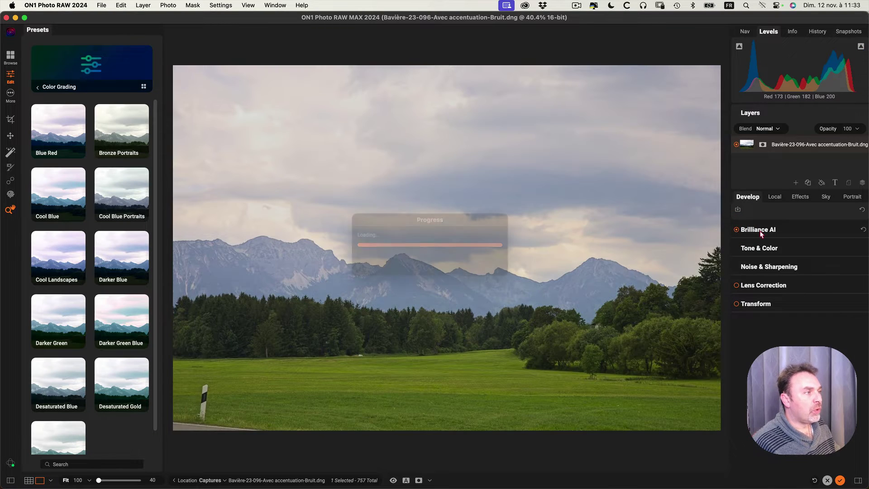
left_click(736, 230)
left_click(737, 230)
left_click(736, 230)
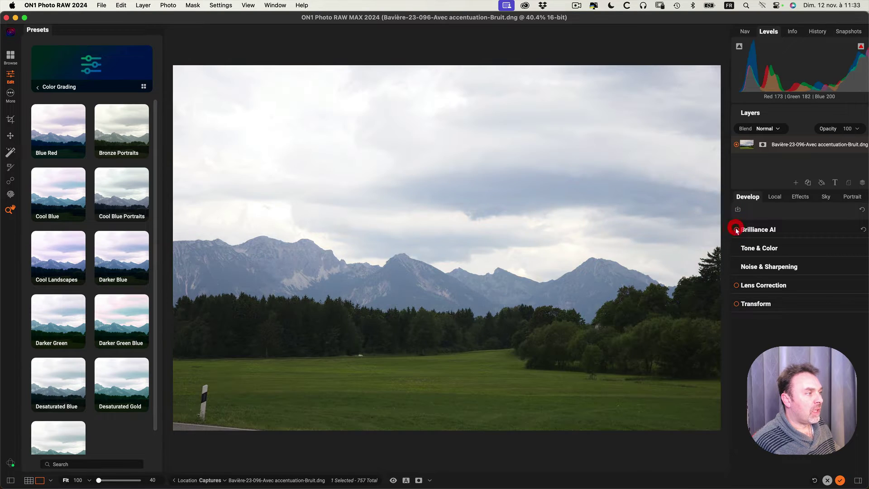
left_click(737, 230)
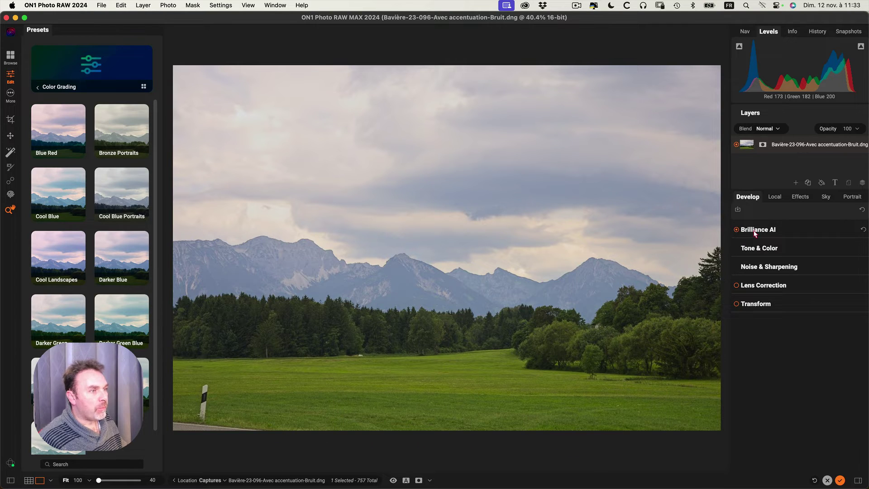
Expand the Brilliance AI and Fine Tune settings and adjust the Amount slider, ending at 100.
left_click(755, 231)
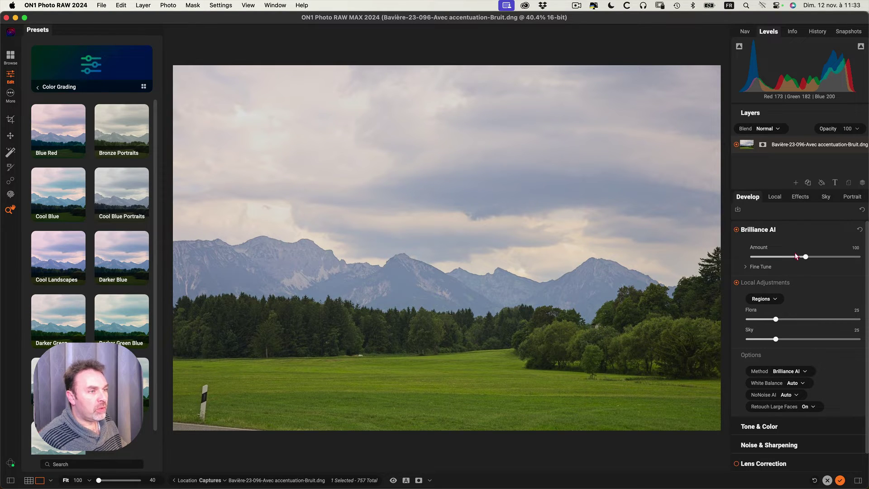
left_click(746, 268)
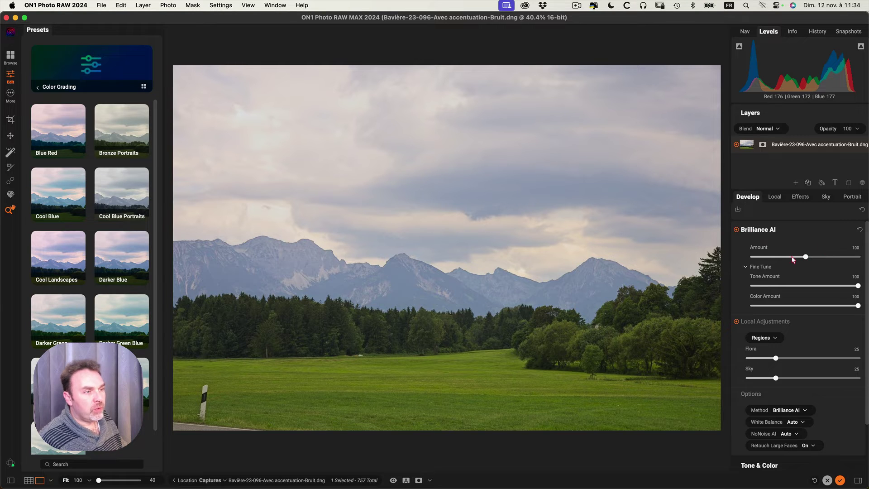
mouse_move(800, 259)
left_mouse_down()
mouse_move(856, 263)
mouse_move(744, 257)
mouse_move(858, 258)
mouse_move(724, 254)
mouse_move(806, 257)
left_mouse_up()
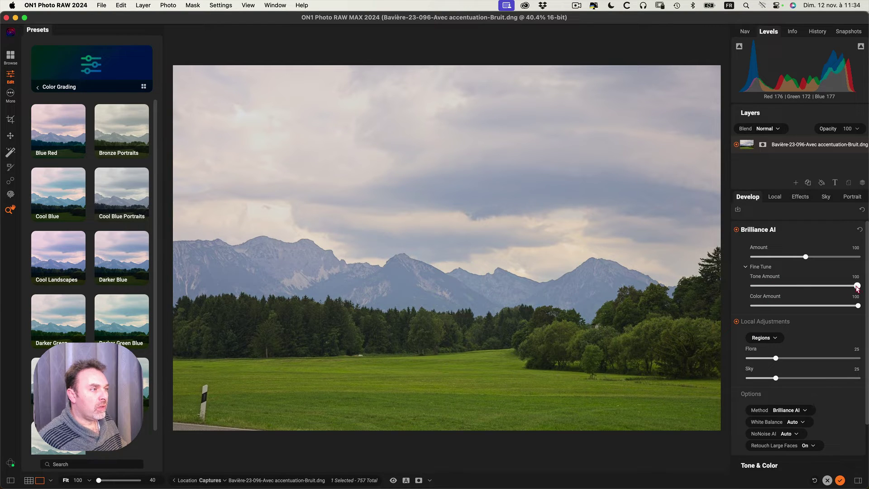
Adjust Brilliance AI's Tone Amount, ending at 100, and review the regions available for local adjustments.
left_click_drag(857, 286, 862, 312)
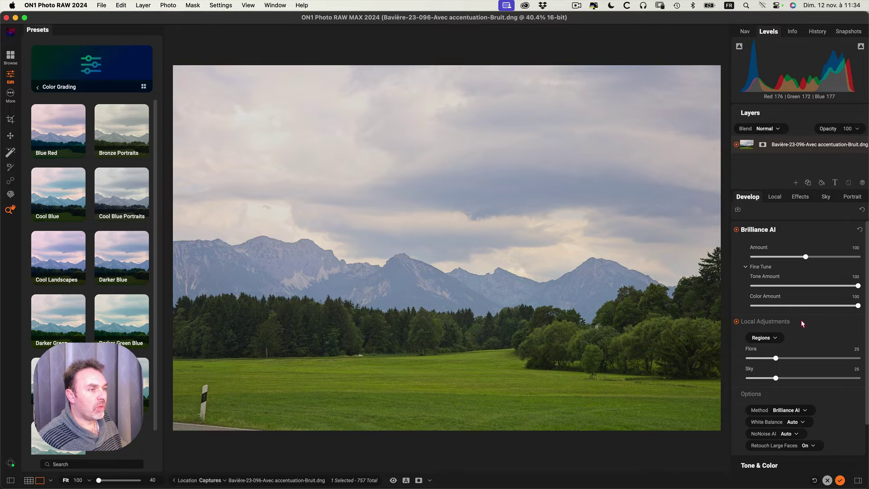
scroll(805, 320, "down", 3)
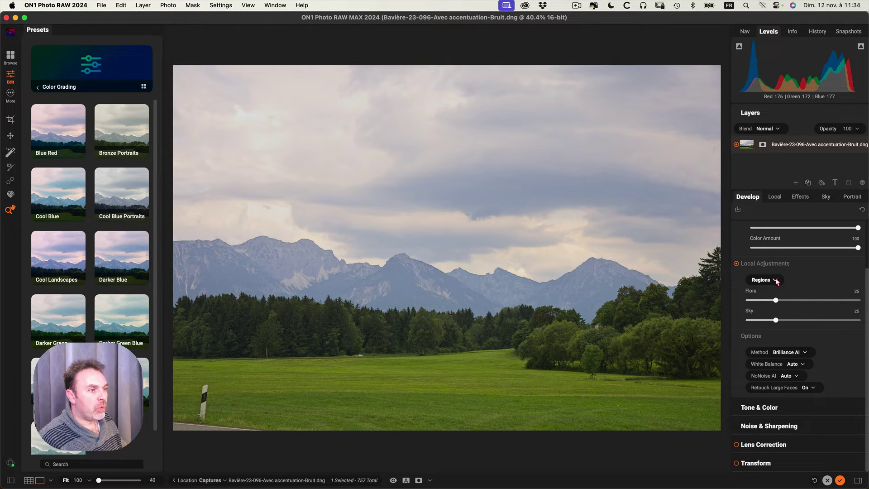
left_click(776, 281)
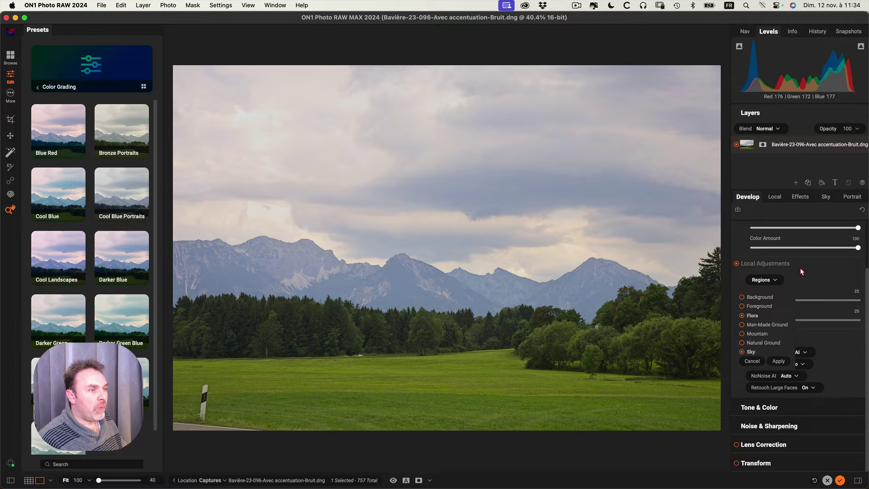
left_click(803, 269)
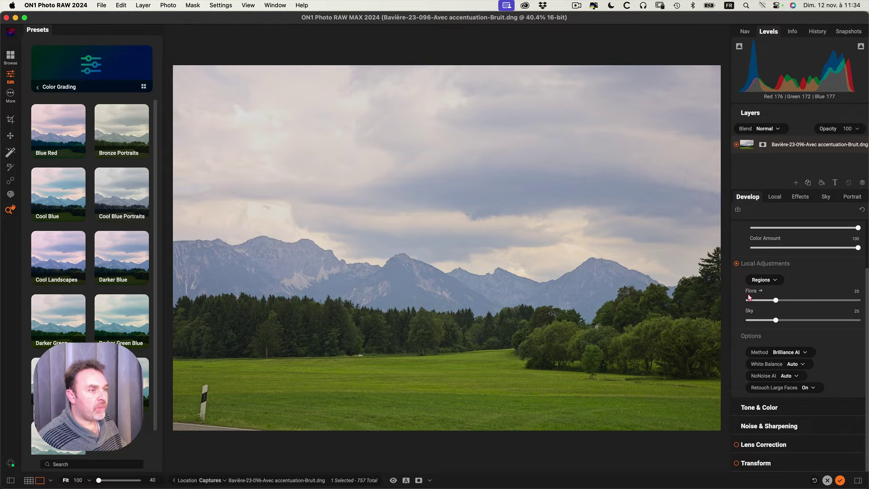
Examine the Brilliance AI Flora and Sky local adjustments, collapse the Flora settings and return to Develop.
left_click(762, 292)
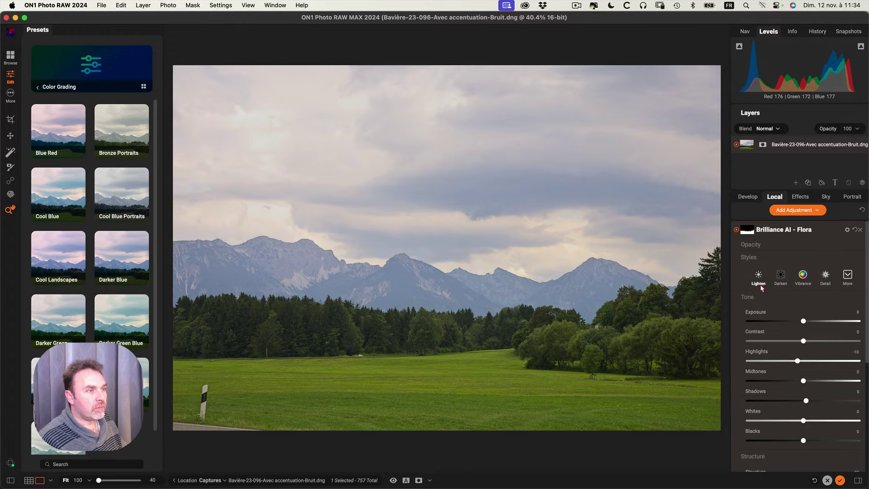
left_click(747, 196)
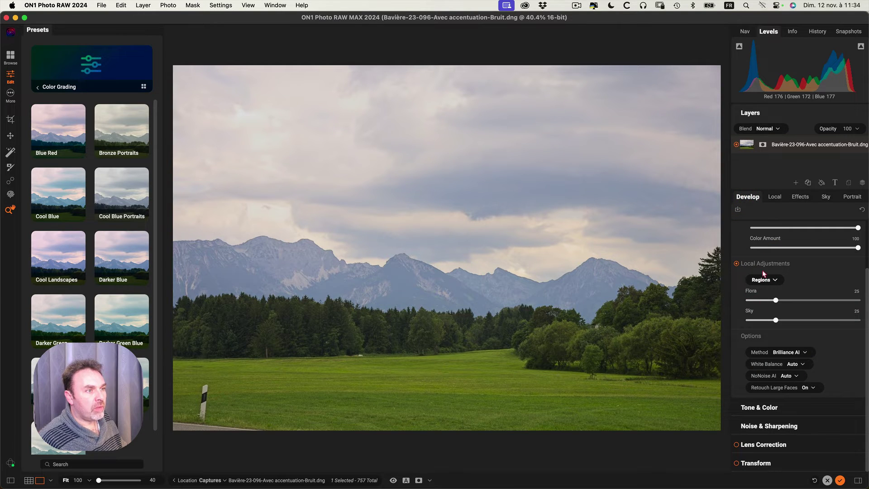
left_click(774, 197)
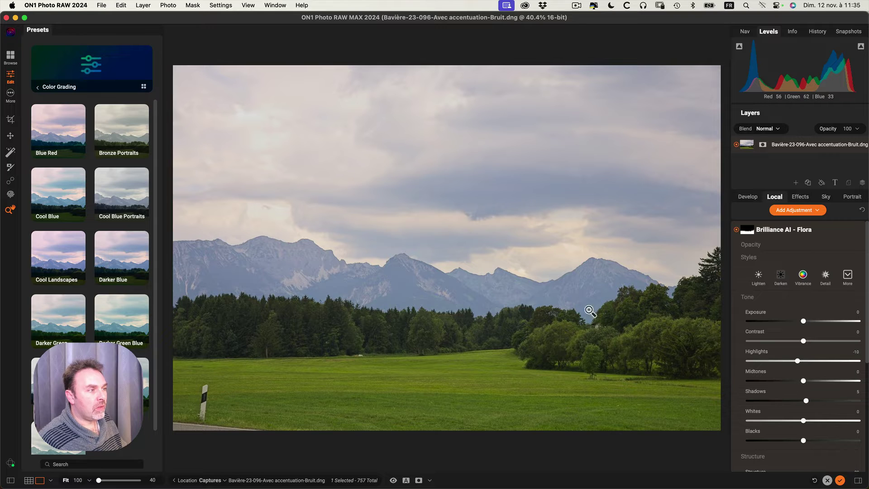
left_click(787, 231)
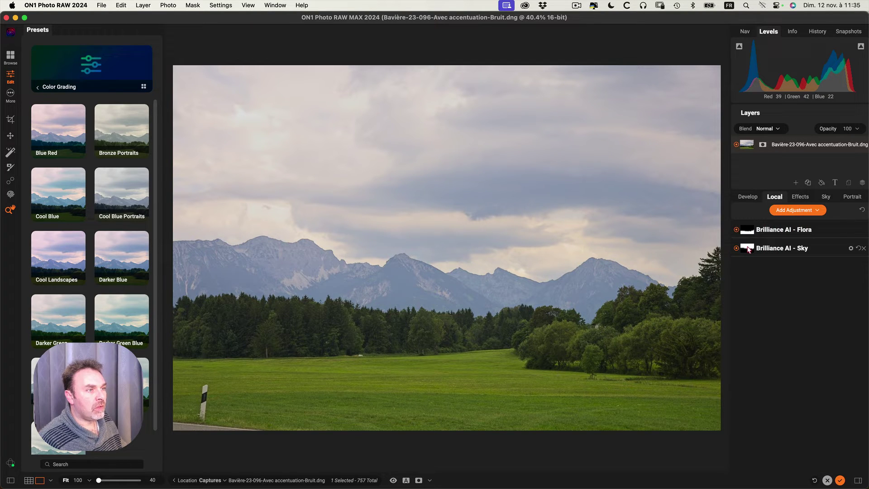
left_click(748, 197)
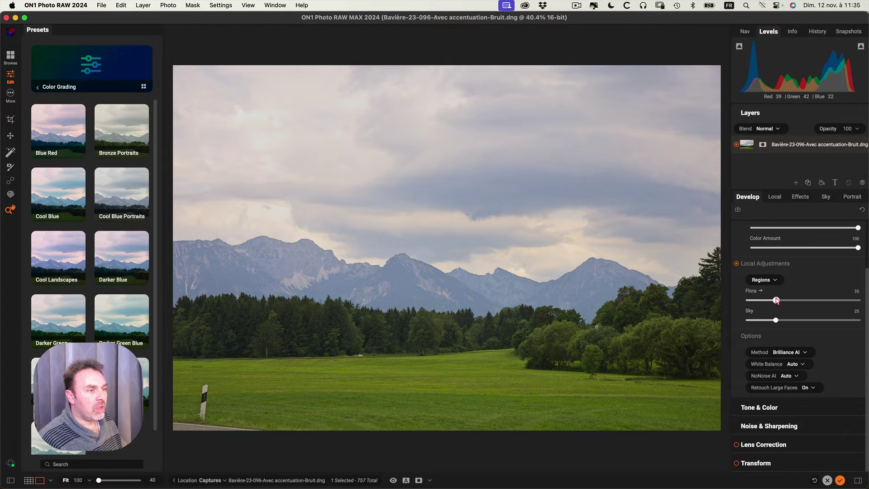
Set the Flora local adjustment to 60 and Sky to 35, and preview the AI Auto development method.
left_click_drag(777, 301, 808, 308)
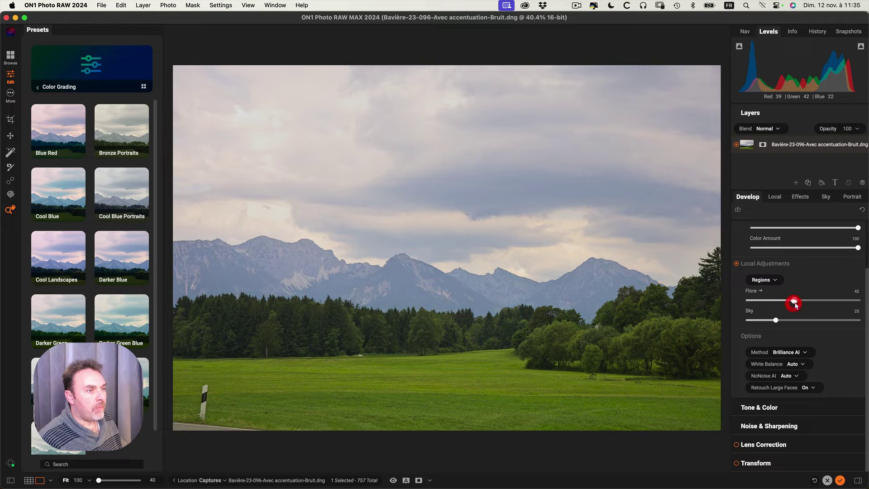
double_click(795, 300)
left_click_drag(777, 301, 788, 322)
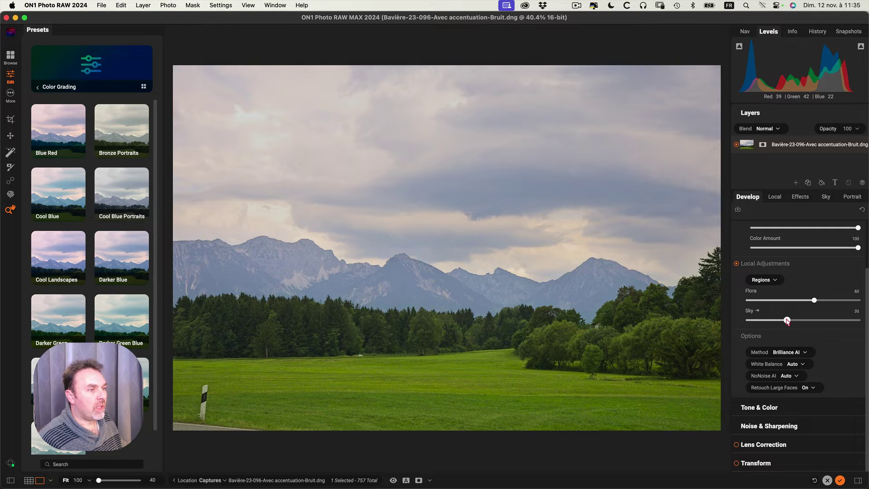
left_click(807, 354)
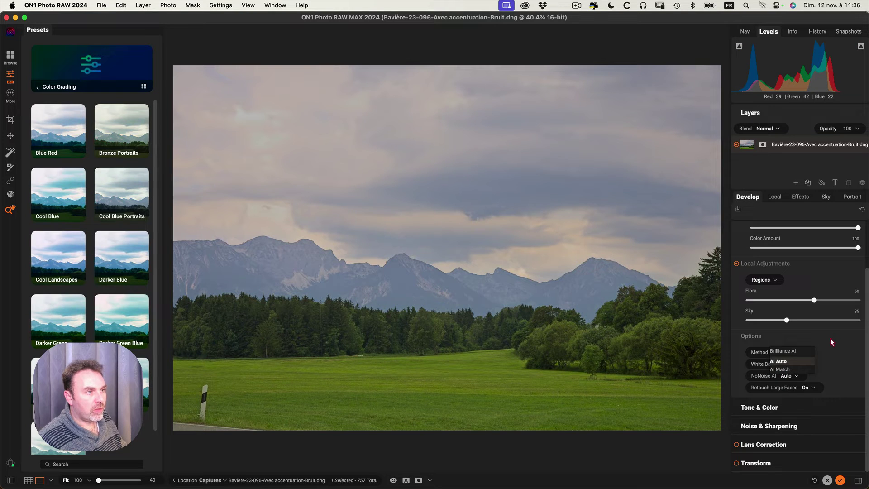
left_click(831, 347)
Try the ON1 Portrait camera profile in Tone & Color, restore ON1 Standard and collapse the section.
left_click(823, 404)
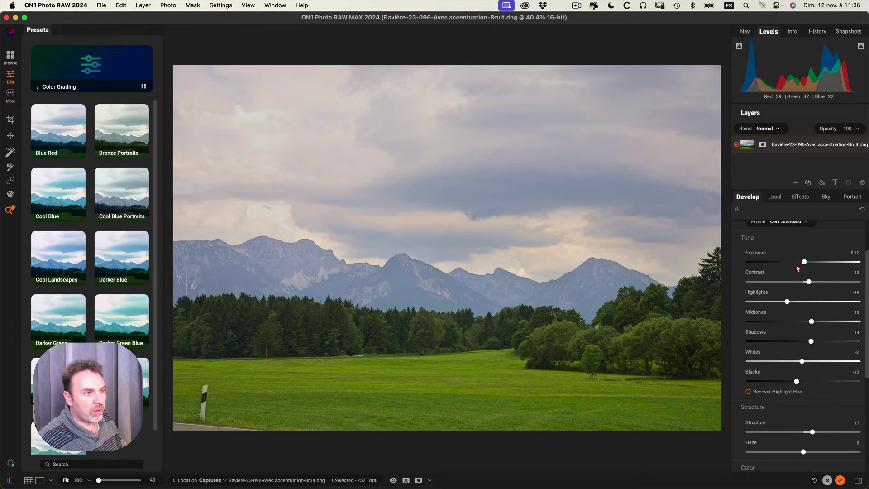
scroll(798, 268, "up", 3)
left_click(809, 281)
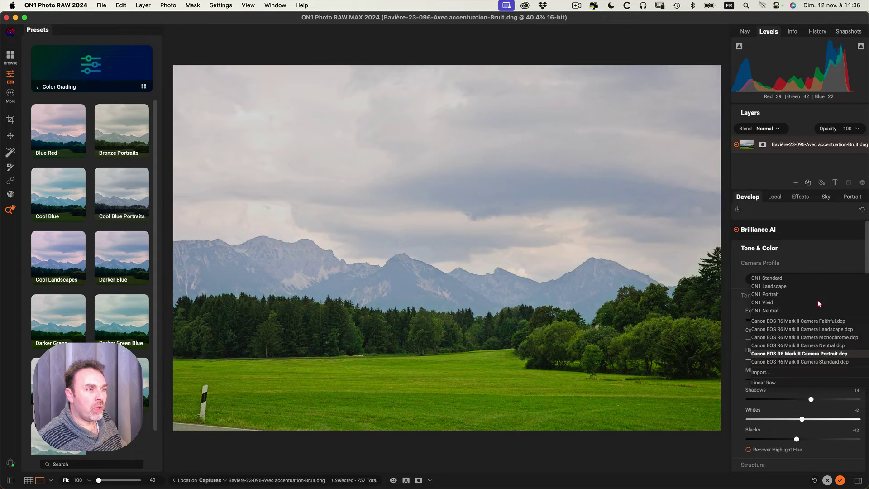
left_click(818, 296)
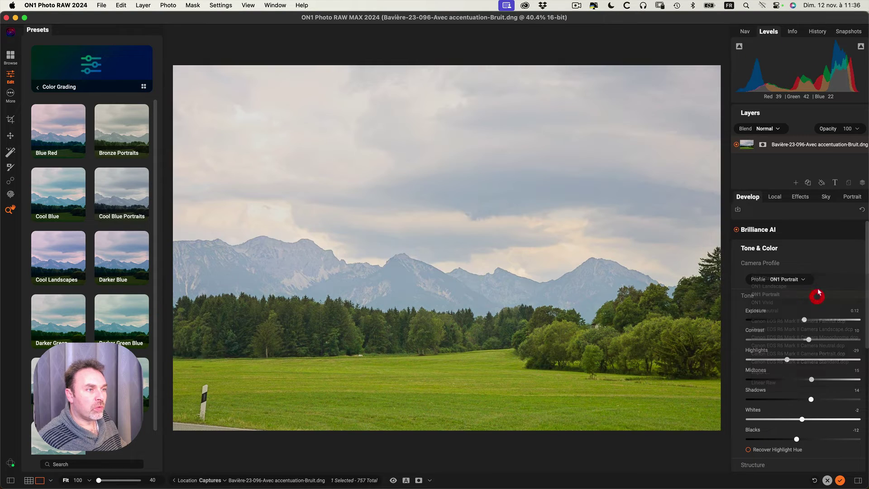
left_click(810, 281)
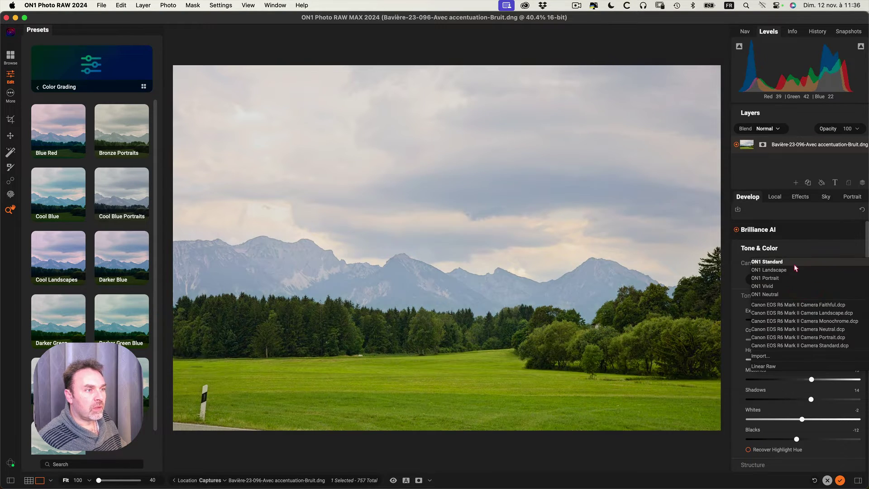
left_click(794, 262)
left_click(805, 252)
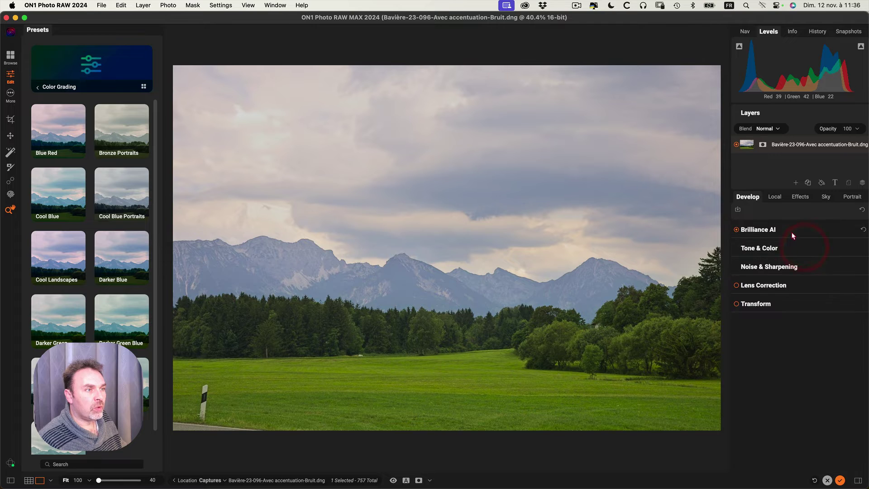
Reopen the Brilliance AI settings and compare the development methods, keeping Brilliance AI selected.
left_click(794, 229)
scroll(837, 408, "down", 3)
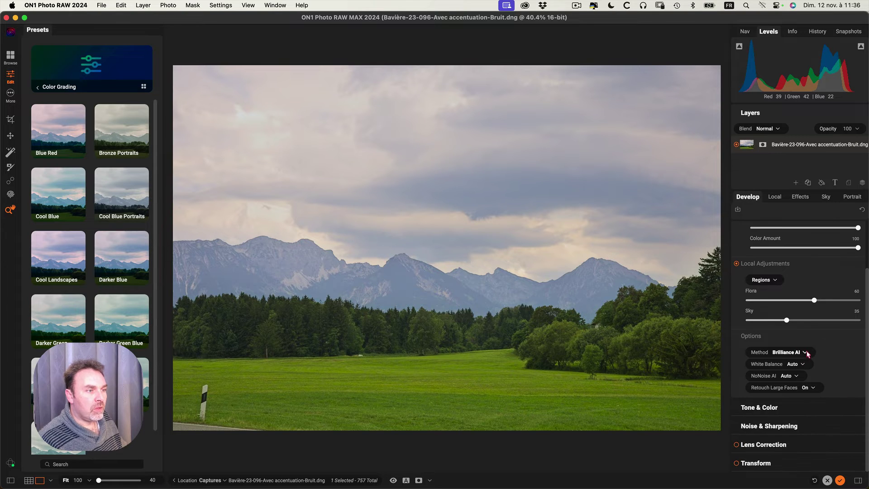
left_click(807, 354)
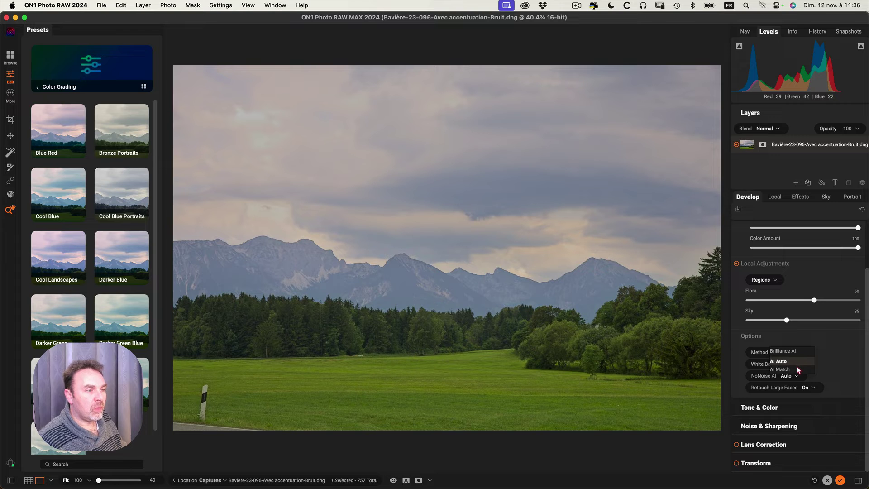
left_click(789, 352)
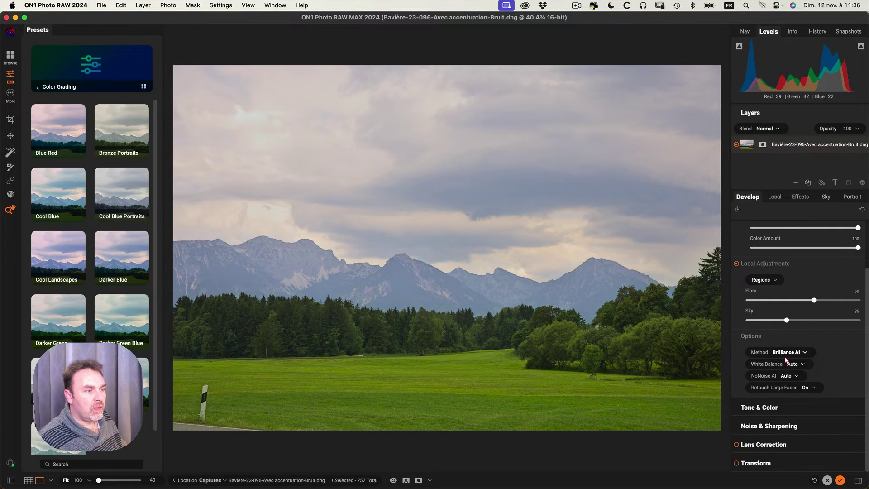
Set the Brilliance AI white balance to As Shot and turn Retouch Large Faces off.
left_click(803, 366)
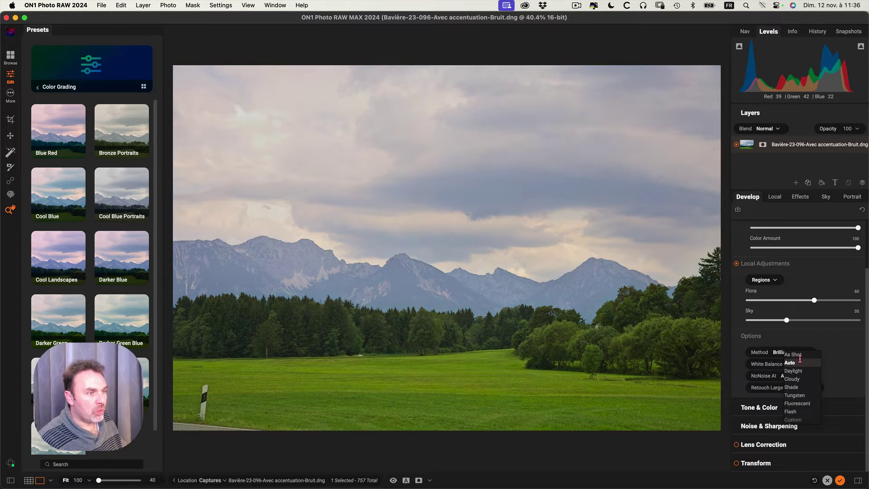
left_click(801, 358)
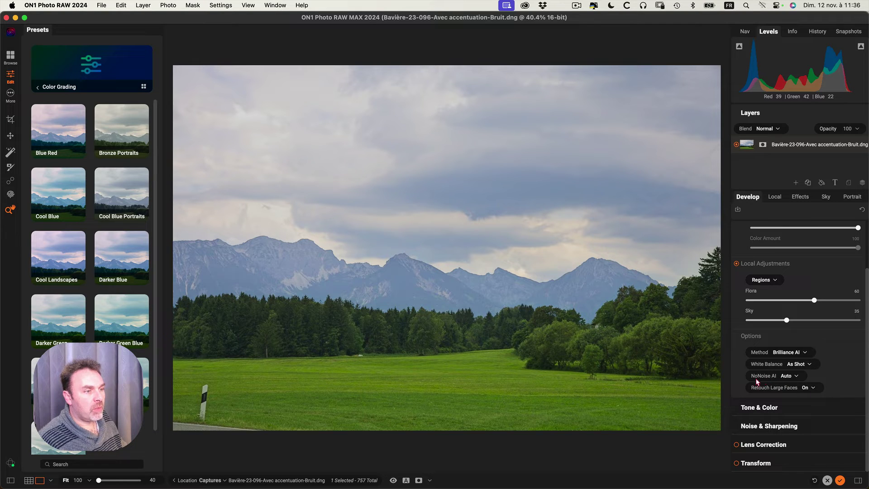
left_click(813, 388)
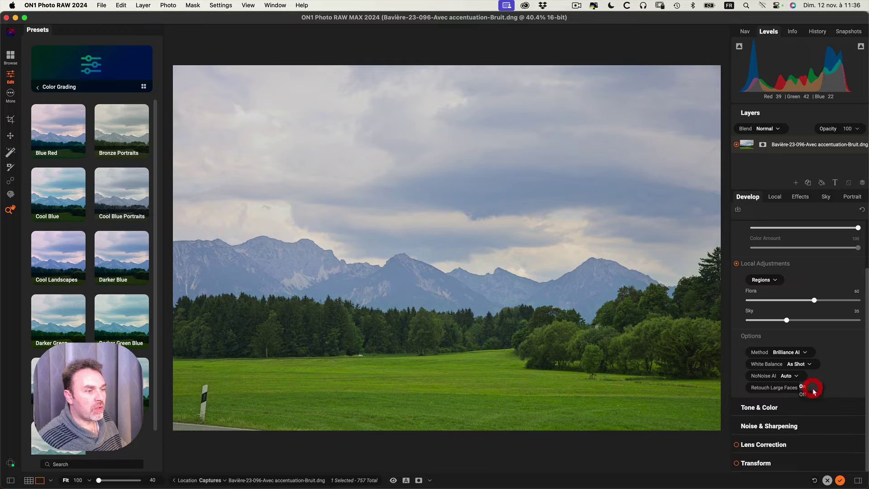
left_click(851, 384)
left_click(813, 388)
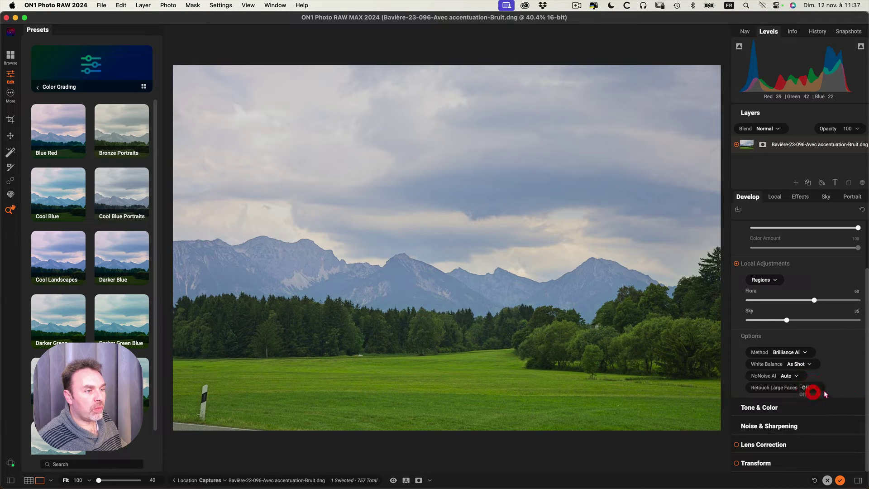
left_click(812, 394)
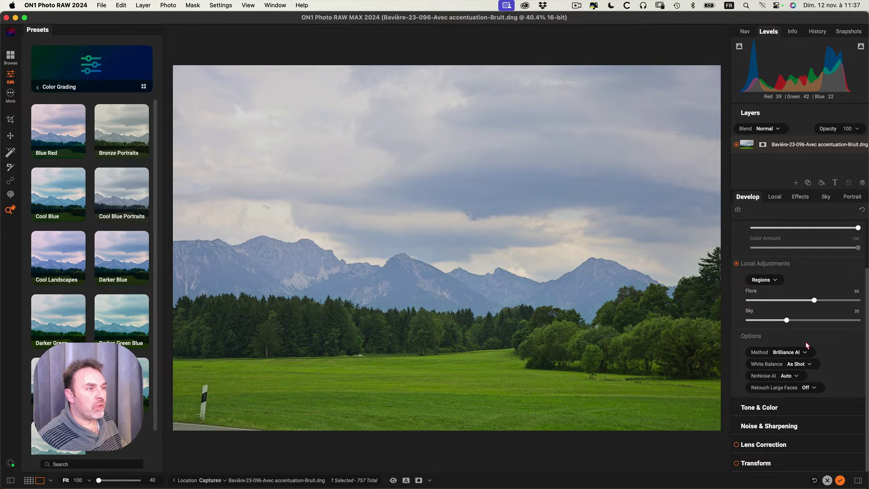
Review the Brilliance AI amounts and the local adjustment regions, and collapse the Brilliance AI section.
scroll(807, 346, "up", 3)
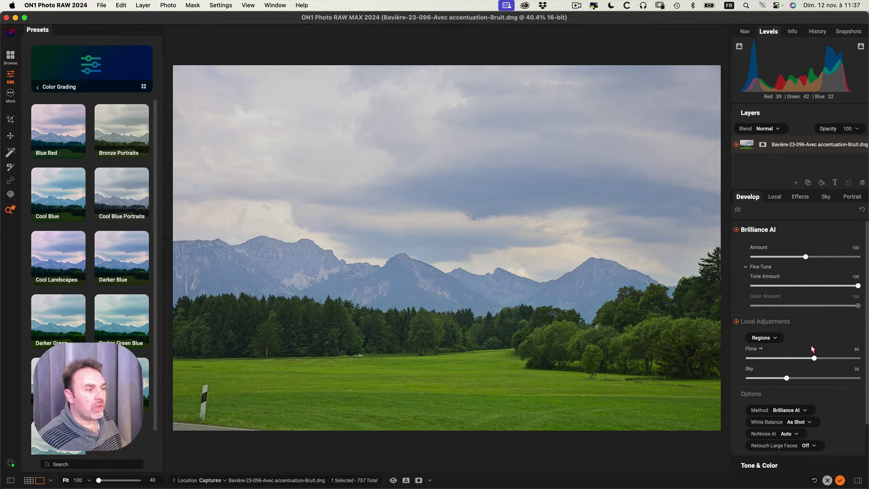
scroll(812, 349, "down", 1)
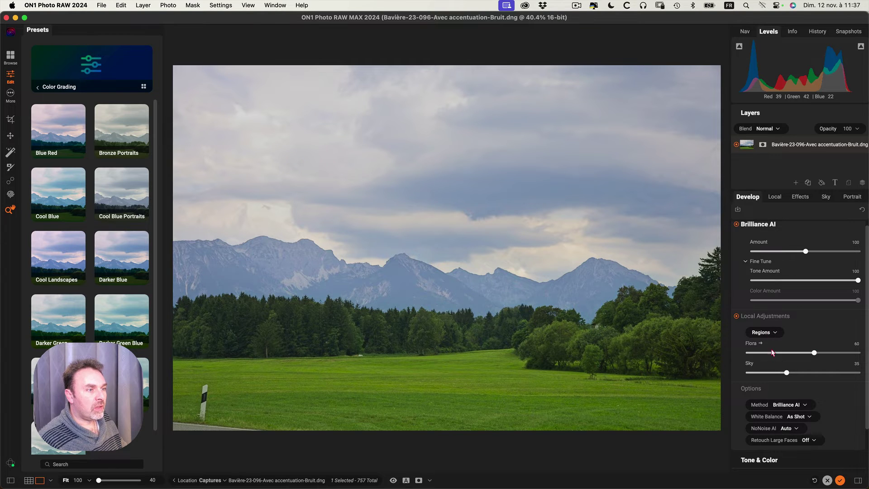
left_click(775, 333)
left_click(803, 333)
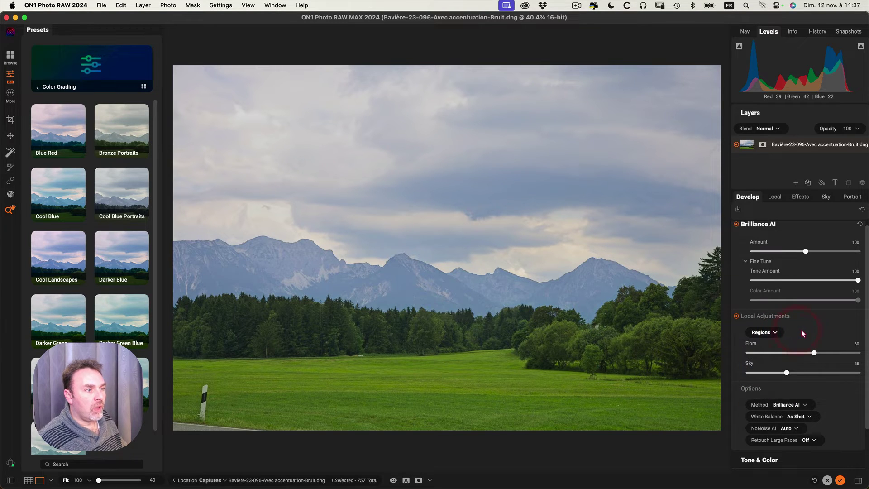
scroll(800, 343, "up", 1)
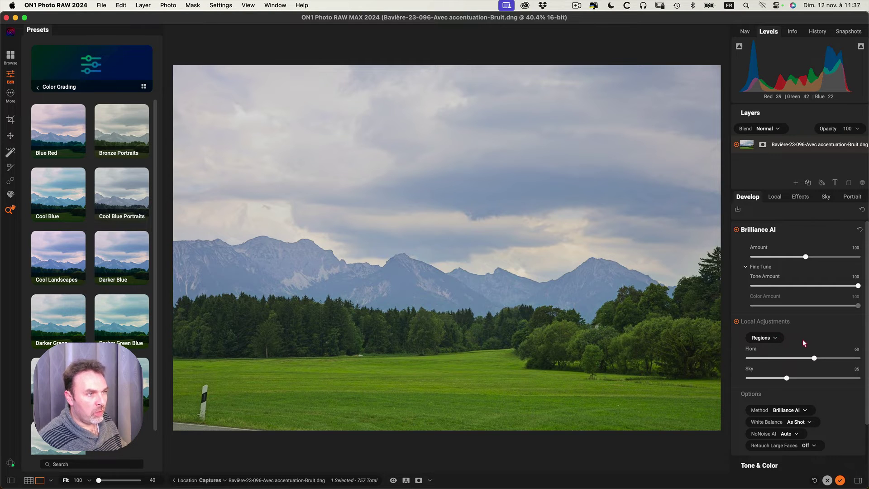
left_click(764, 230)
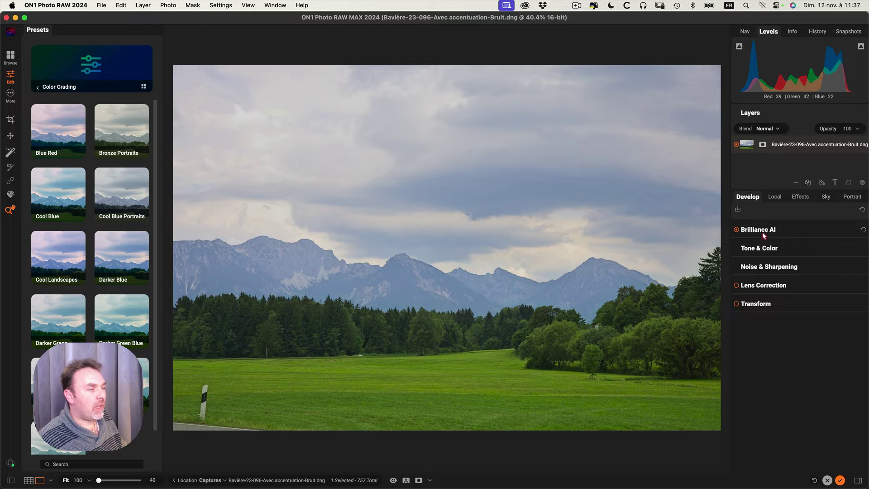
Examine the Tone & Color and Noise & Sharpening settings, trying NoNoise AI, and collapse both sections.
left_click(769, 248)
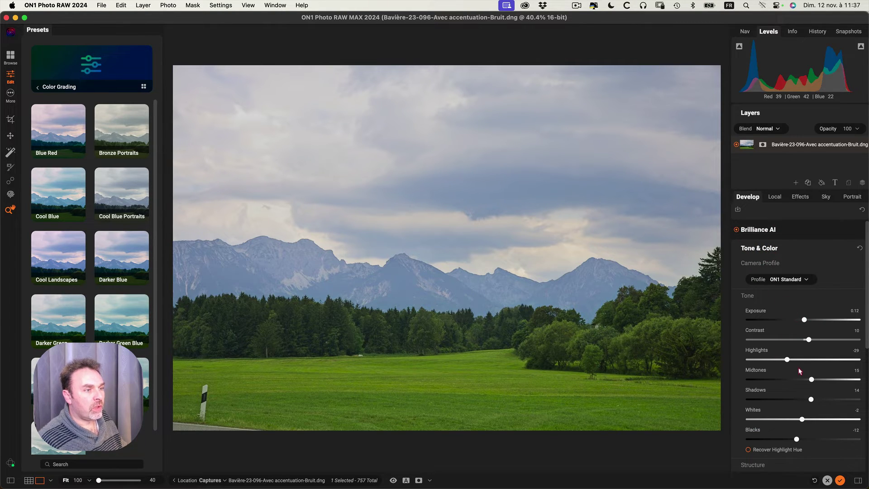
left_click(779, 253)
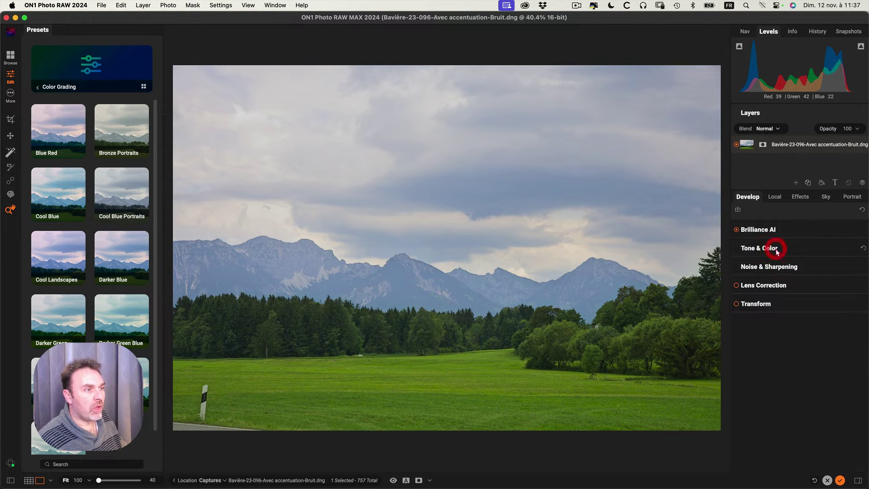
left_click(773, 268)
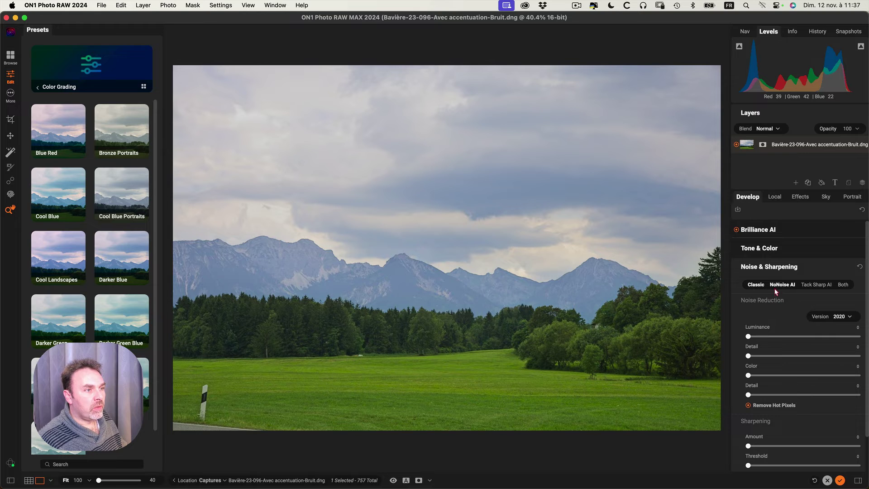
left_click(780, 286)
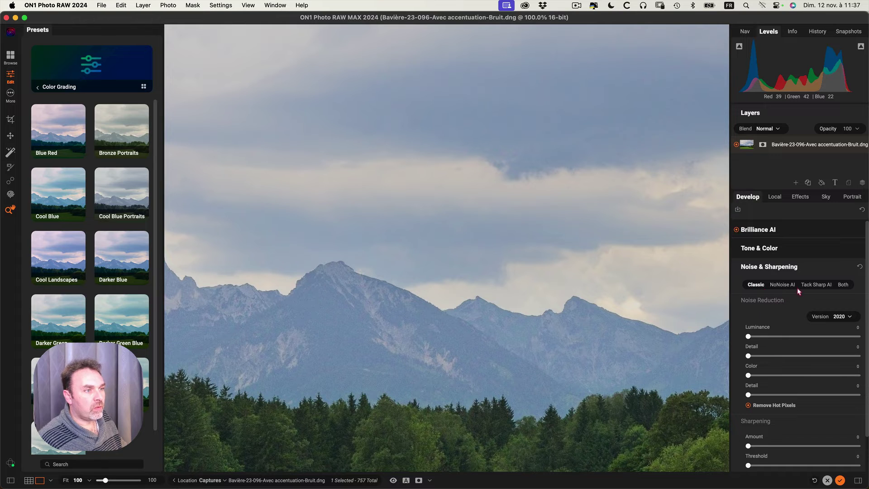
left_click(772, 267)
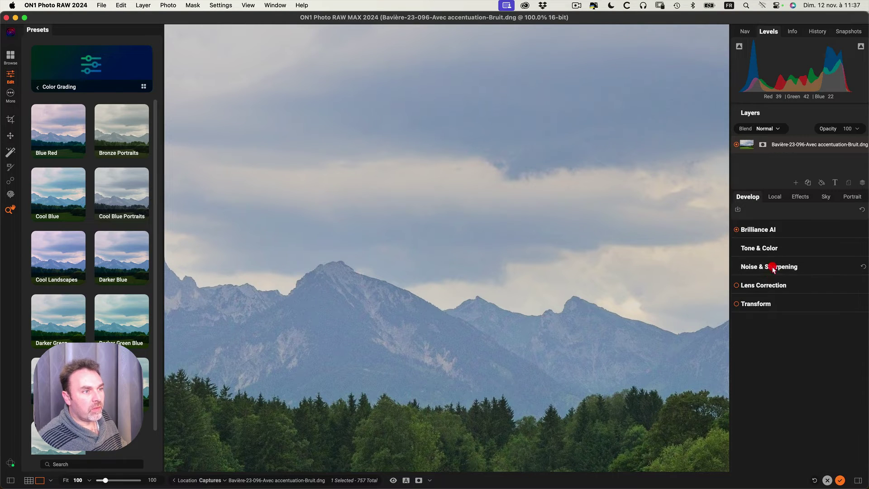
In the local adjustments, raise the contrast of the Brilliance AI - Flora adjustment to 46 and collapse it.
left_click(774, 200)
left_click(772, 231)
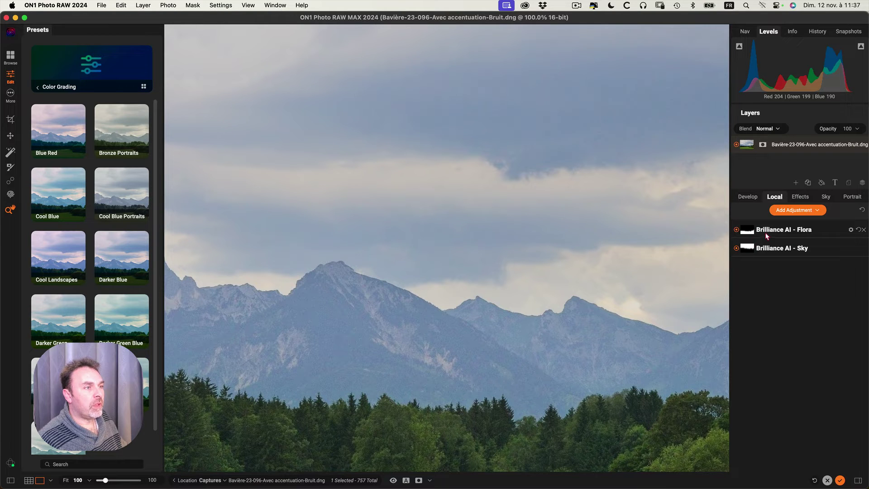
left_click(783, 230)
scroll(790, 325, "down", 2)
scroll(790, 325, "down", 1)
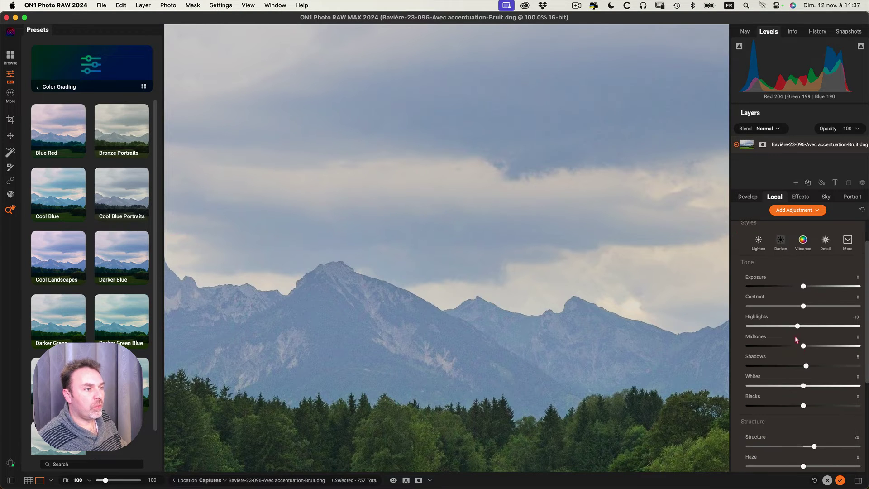
left_click_drag(561, 277, 645, 285)
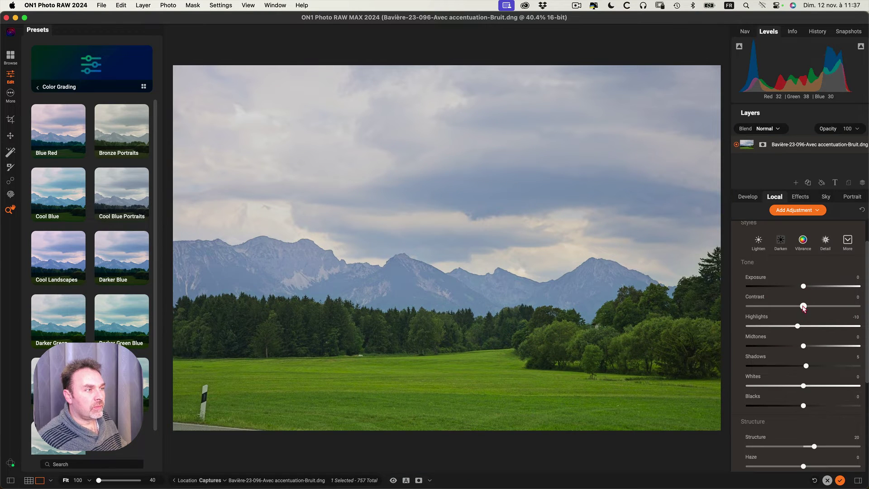
left_click_drag(803, 306, 828, 307)
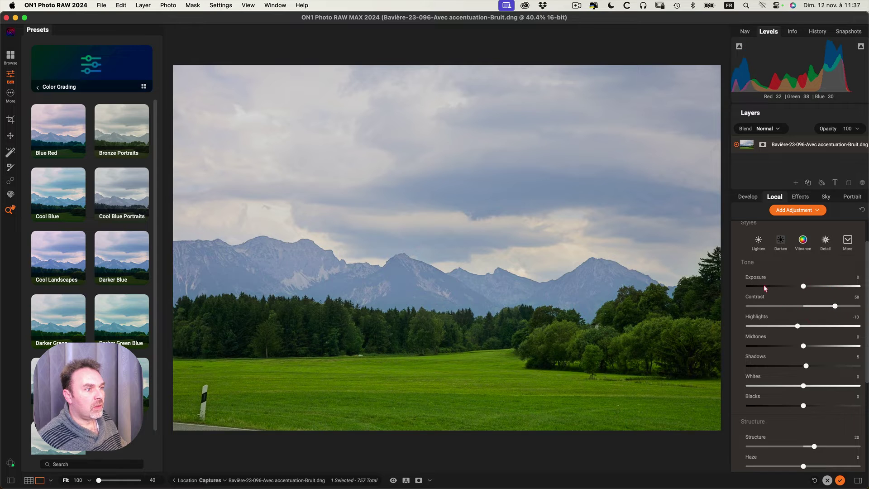
scroll(796, 302, "down", 1)
scroll(800, 304, "down", 1)
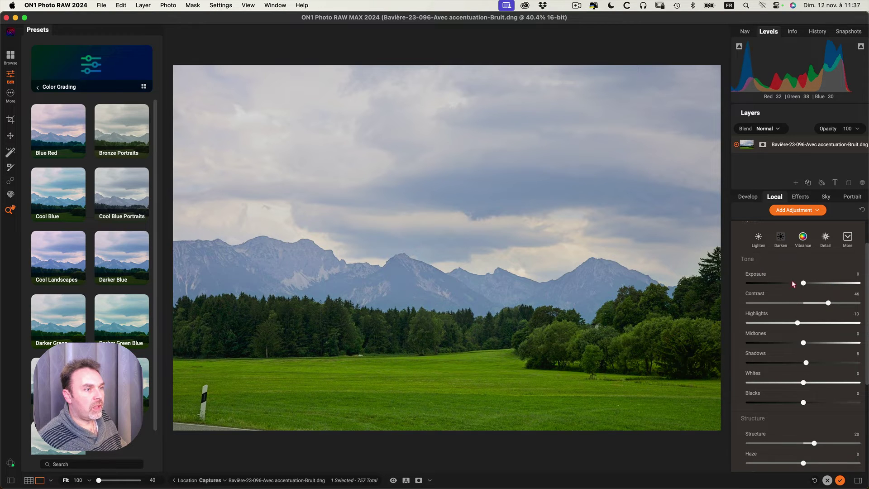
scroll(850, 243, "up", 3)
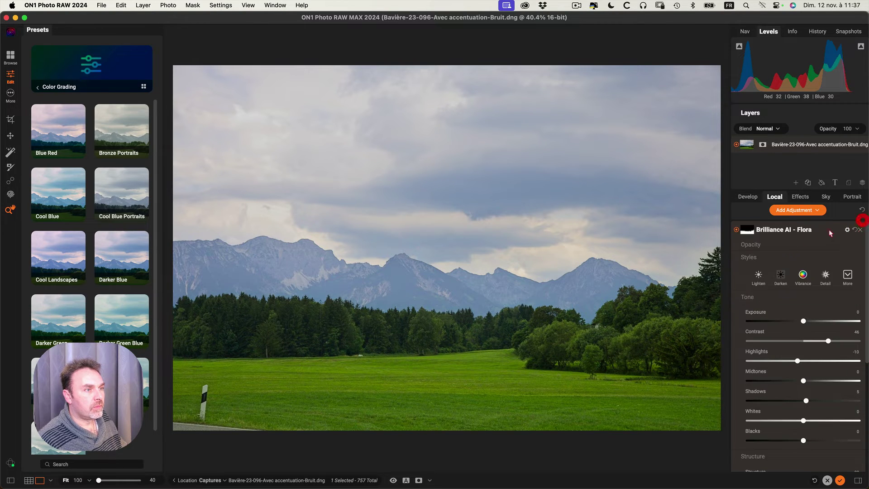
left_click(796, 233)
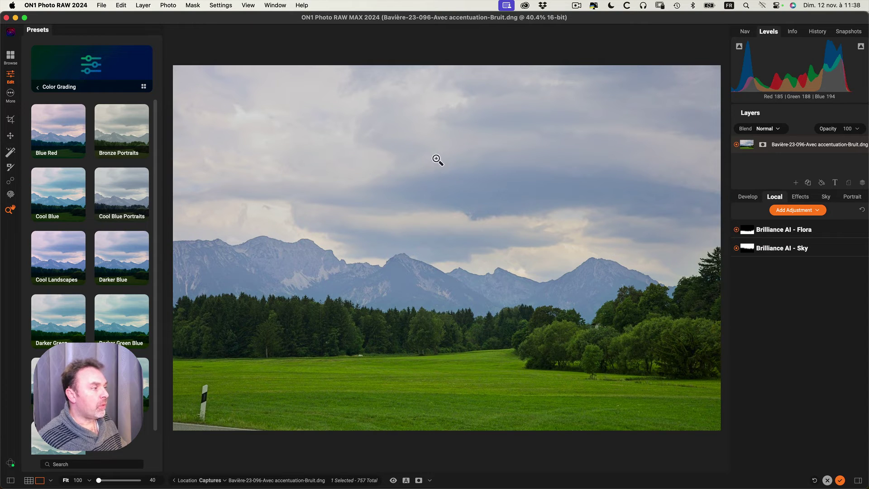
Return to Browse, select Bavière-23-098 1.dng and the DNG photo beside it, and turn on Brilliance AI Tone & Color for both.
left_click(10, 56)
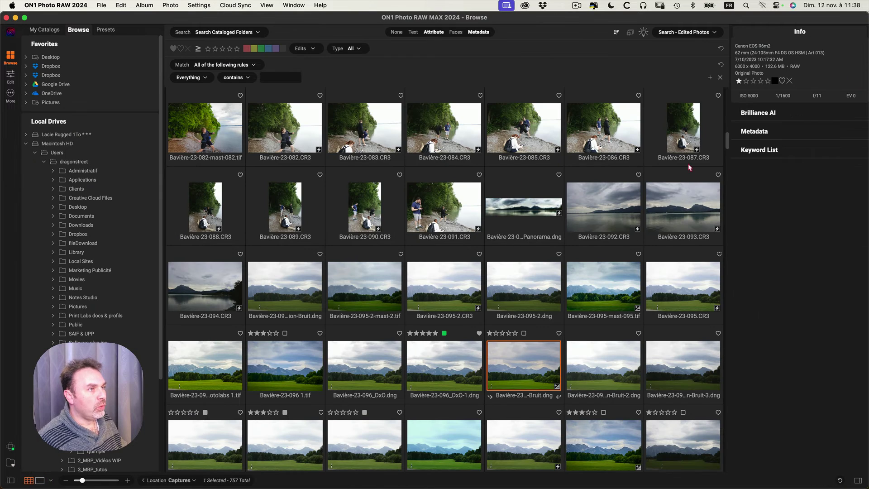
scroll(629, 240, "down", 5)
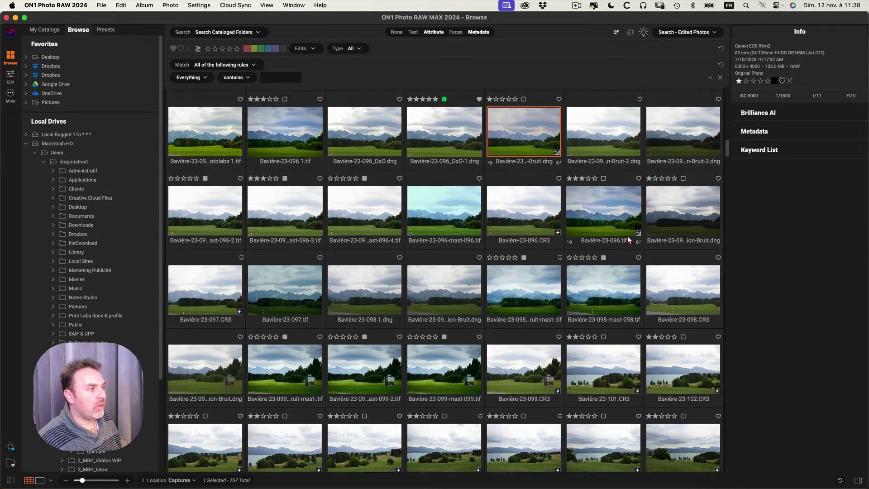
left_click(368, 277, "super")
left_click(765, 116)
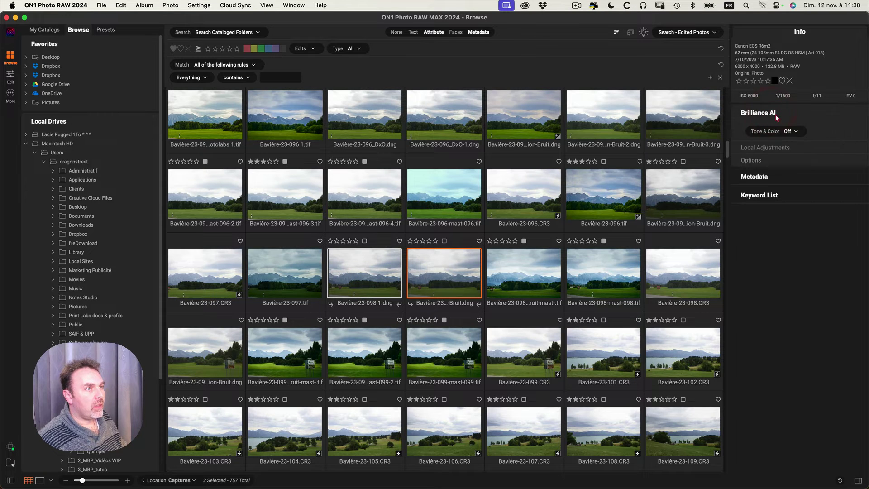
left_click(797, 132)
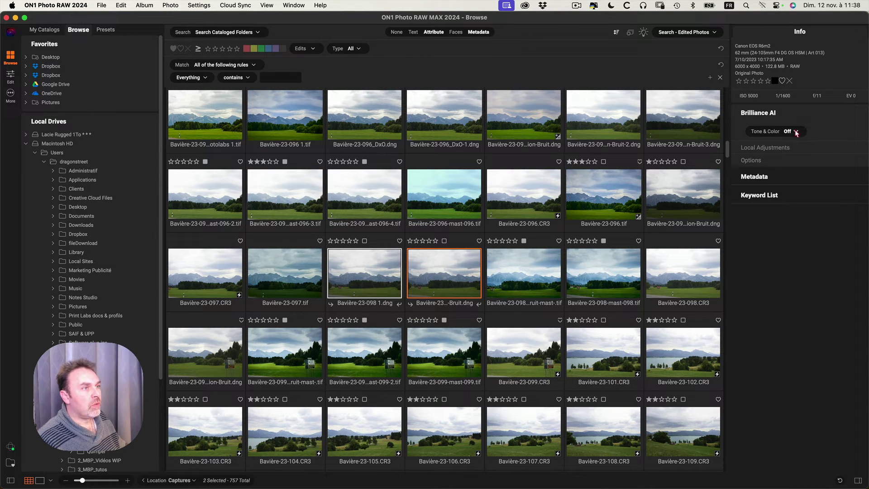
left_click(795, 132)
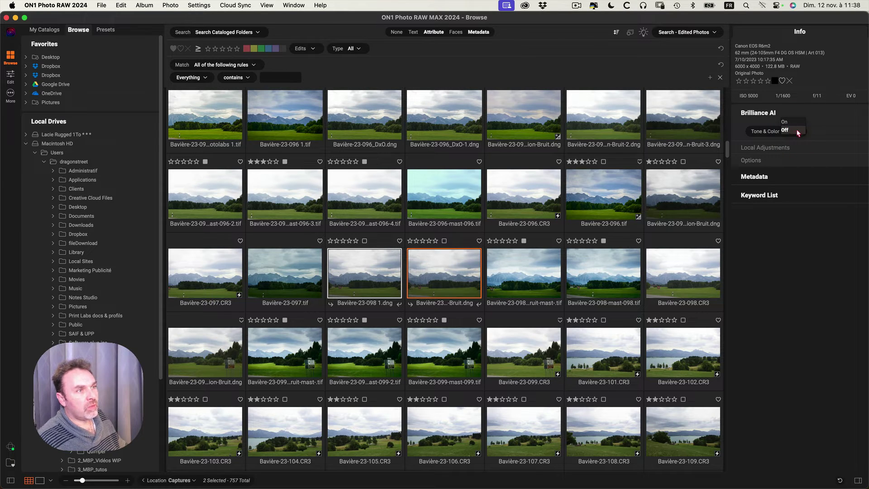
left_click(796, 123)
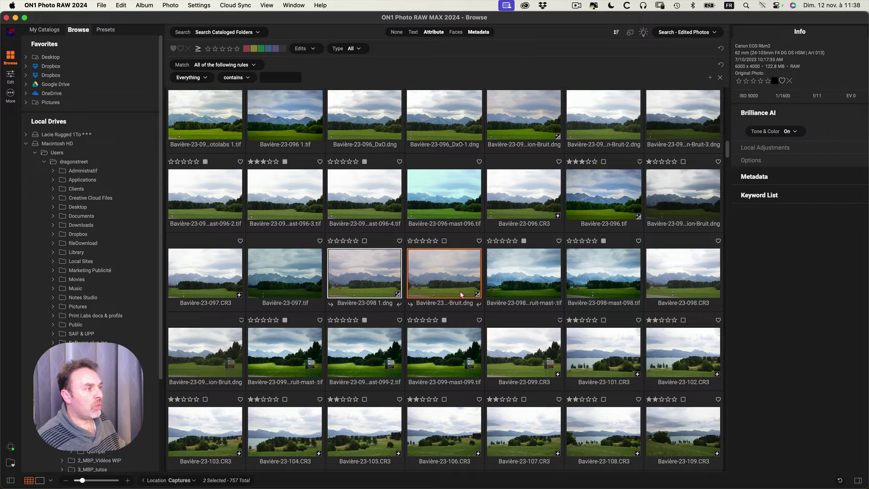
Turn Tone & Color off and on again to compare the two selected photos with and without Brilliance AI.
left_click(797, 132)
left_click(796, 131)
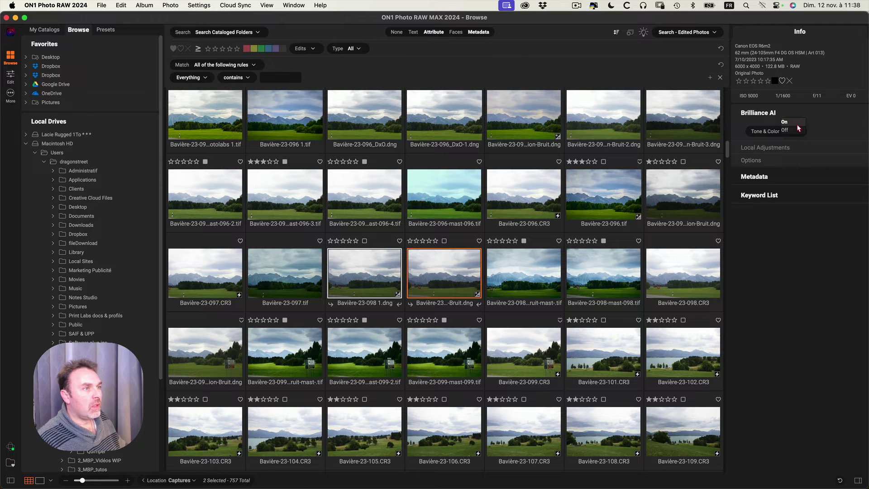
left_click(795, 123)
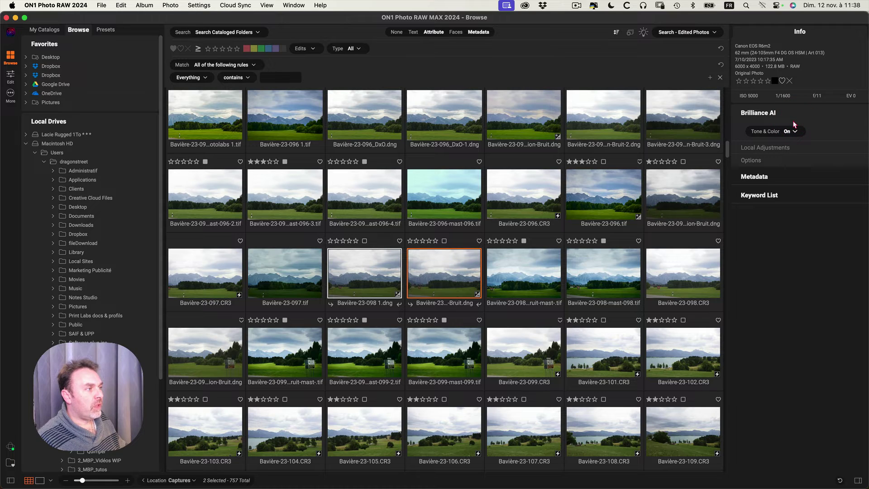
Expand the Brilliance AI local adjustments and options, and turn Retouch Large Faces off for the two selected photos.
left_click(773, 149)
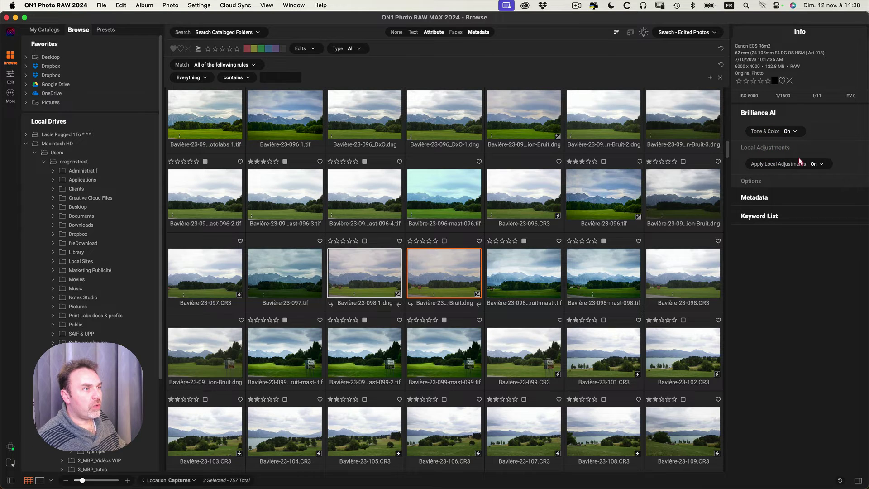
left_click(822, 165)
left_click(783, 182)
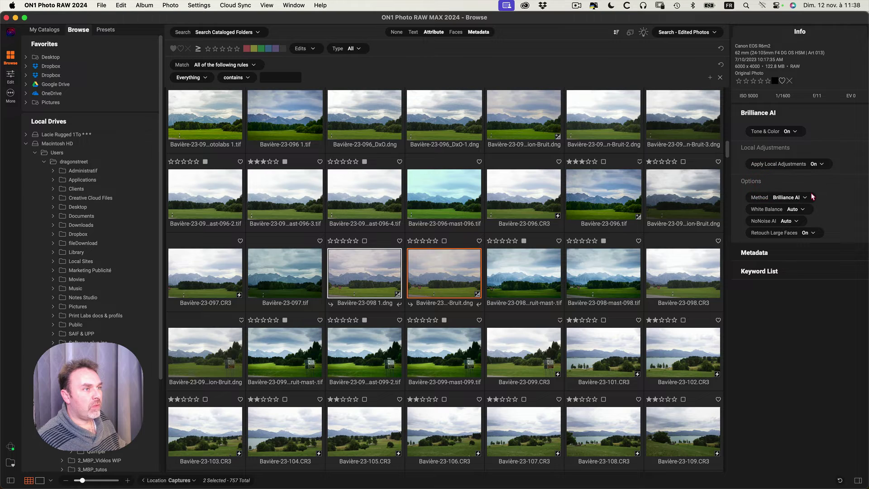
left_click(815, 233)
left_click(813, 242)
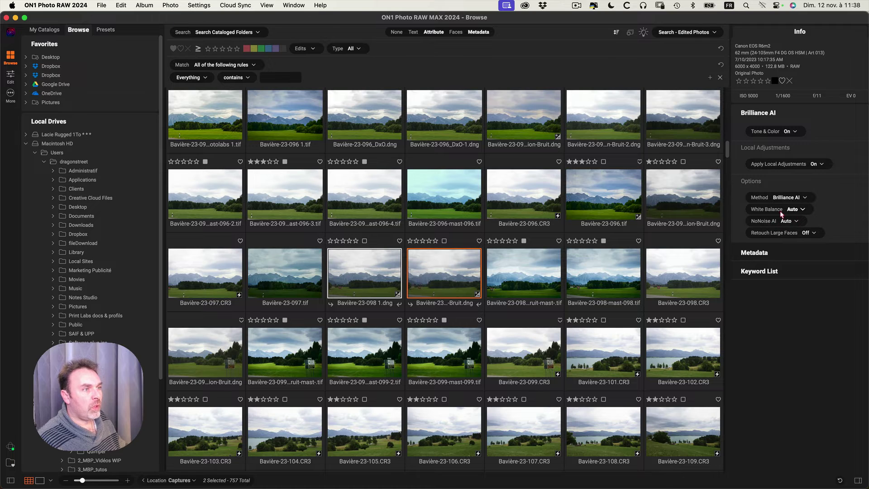
left_click(808, 198)
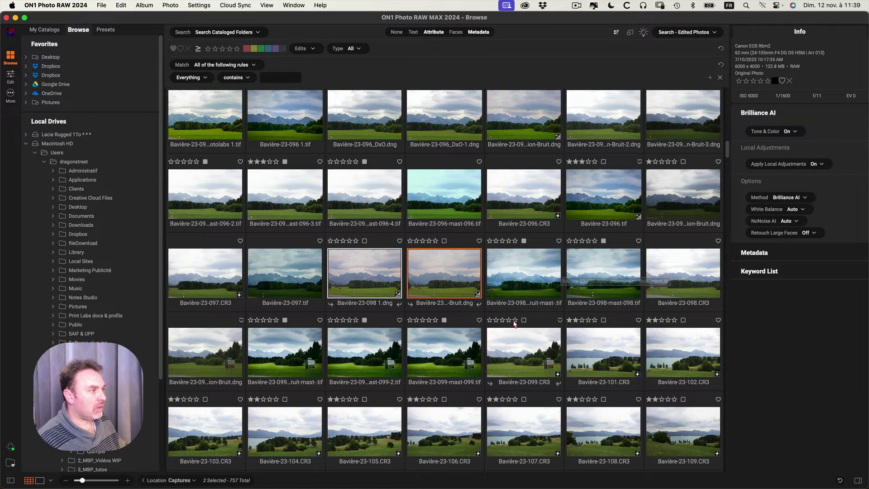
Compare the selected photos by switching Brilliance AI Tone & Color off and back on, then collapse and re-expand the section.
left_click(796, 133)
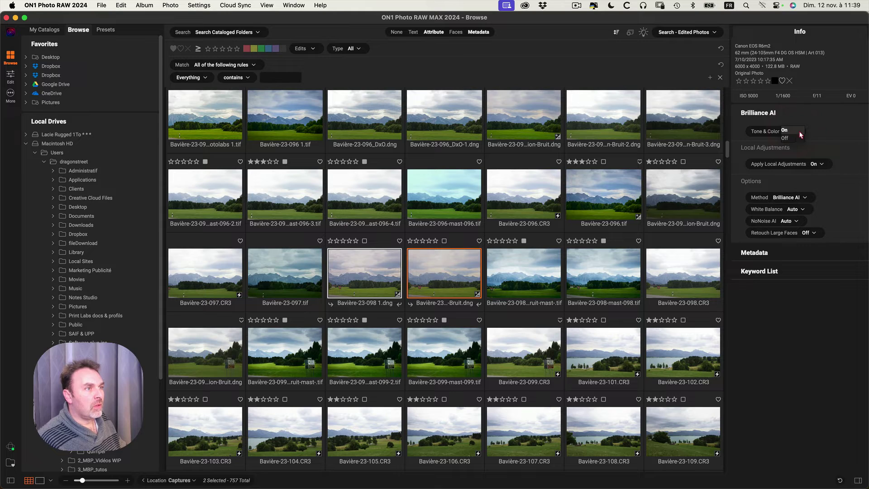
left_click(835, 117)
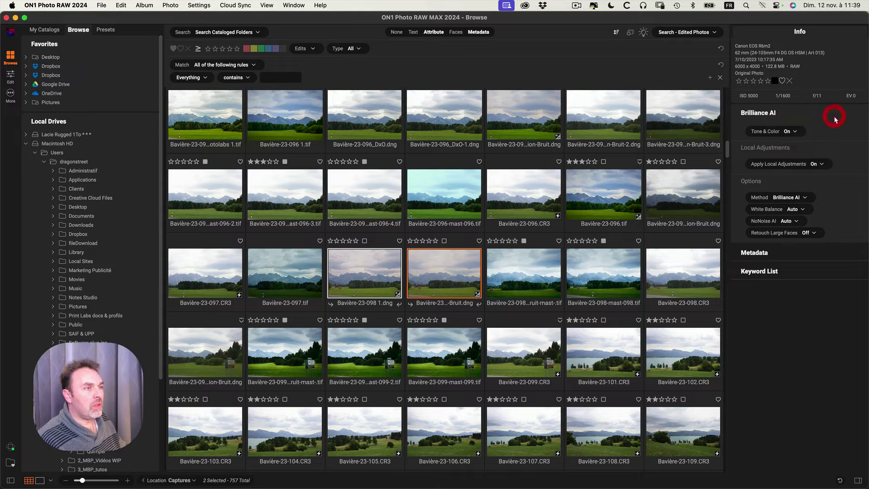
left_click(796, 132)
left_click(793, 140)
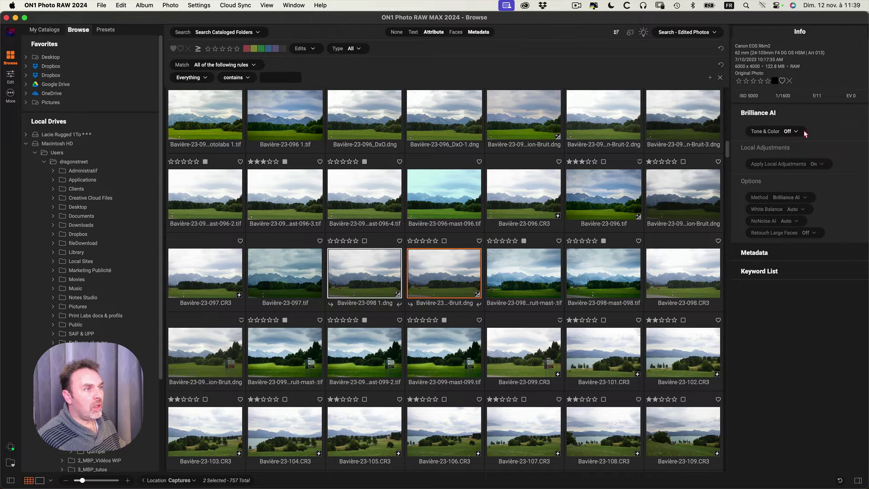
left_click(796, 132)
left_click(793, 124)
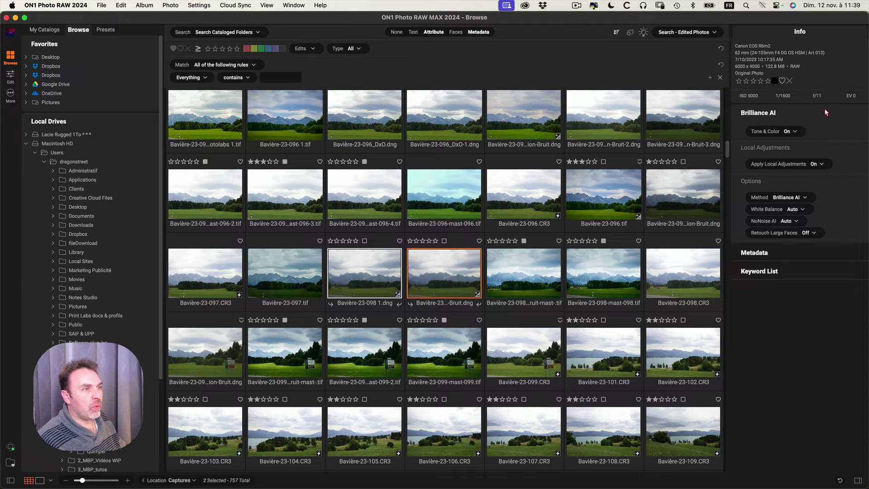
left_click(773, 113)
left_click(773, 114)
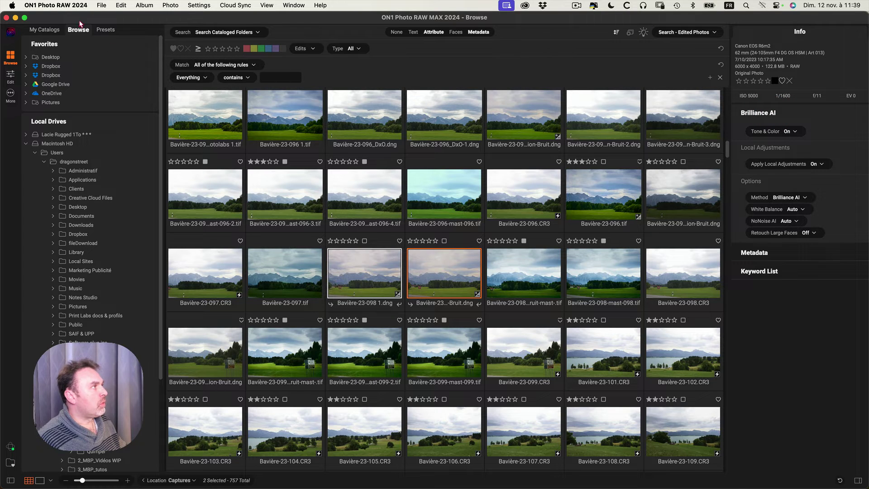
Open the Brilliance AI preferences and review the available white balance defaults.
left_click(76, 5)
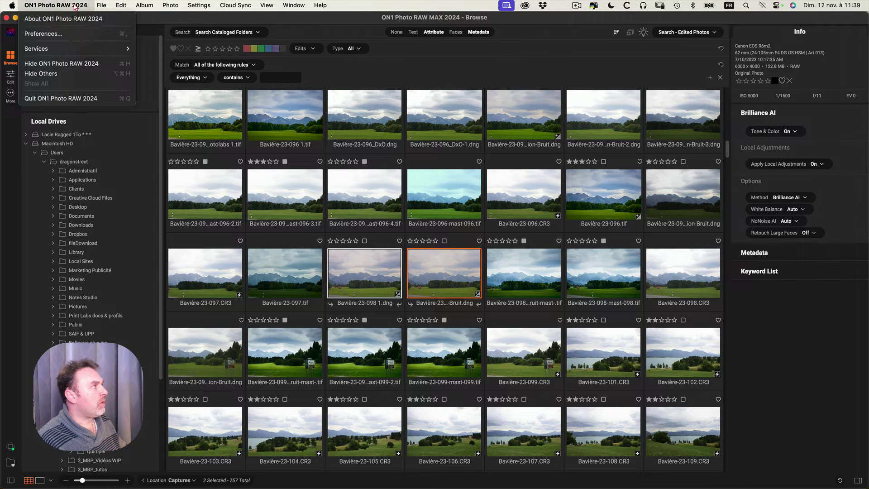
left_click(76, 34)
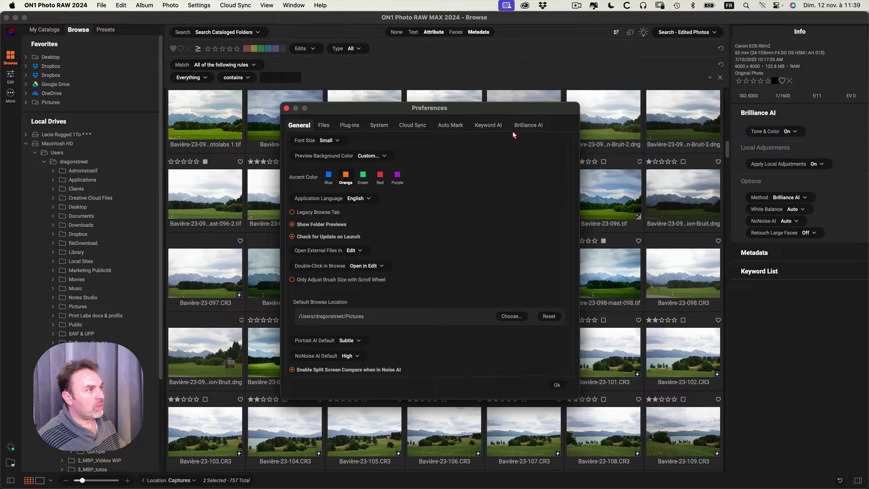
left_click(529, 126)
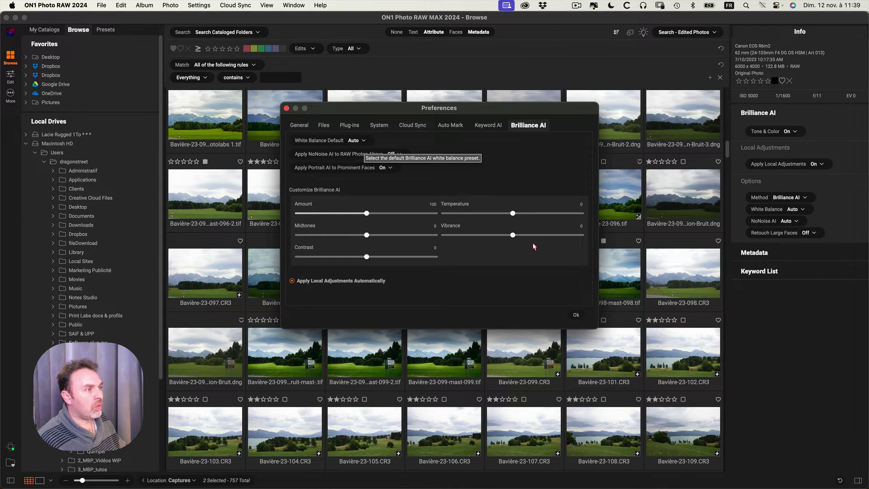
left_click(364, 141)
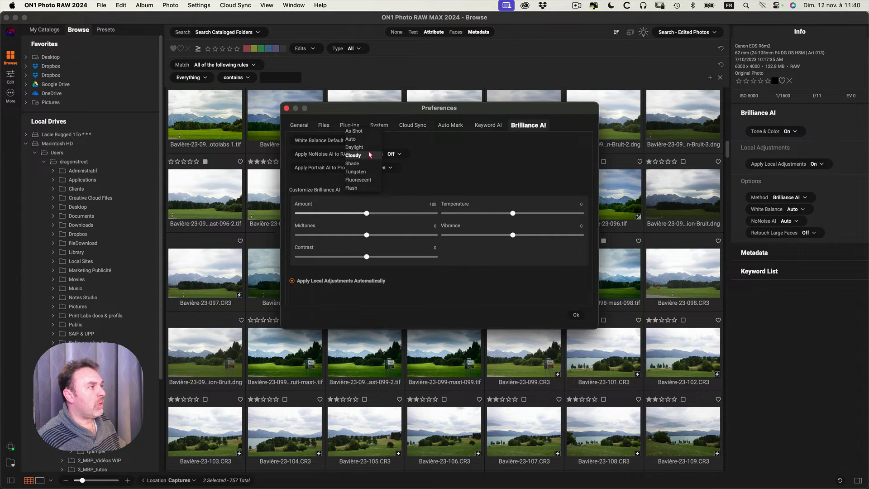
left_click(455, 146)
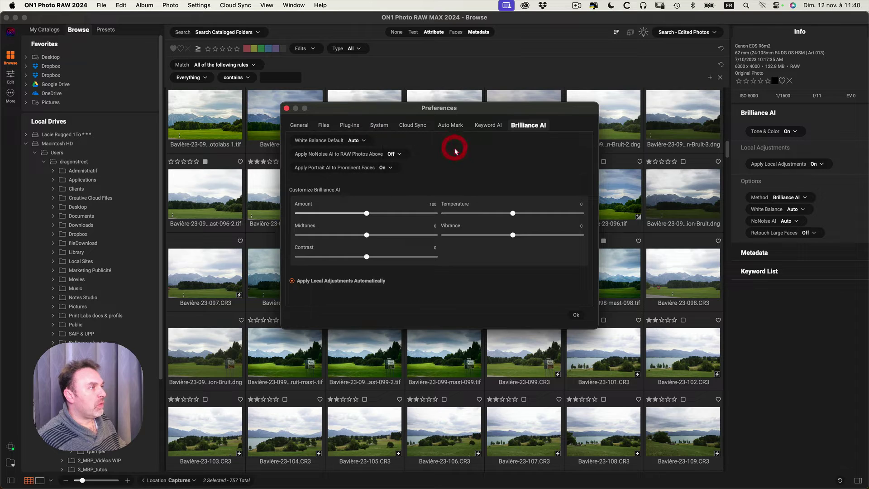
Examine the threshold choices for applying NoNoise AI to RAW photos, keeping the setting Off.
left_click(399, 154)
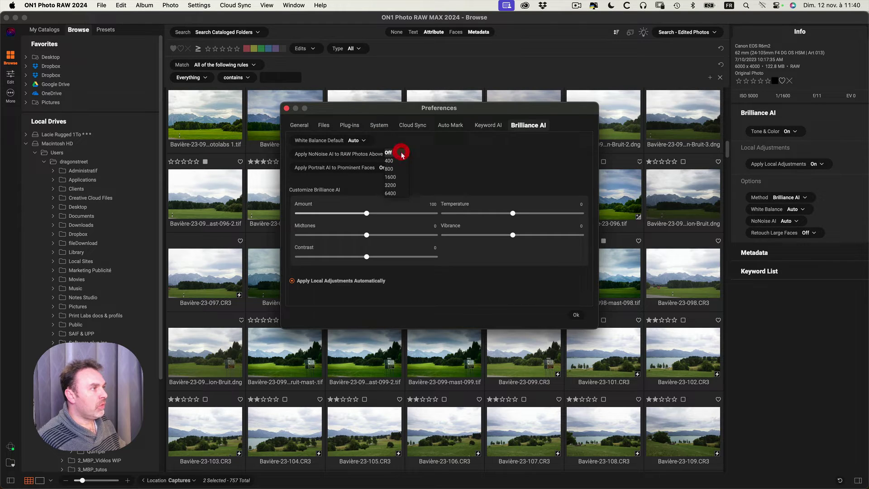
left_click(444, 145)
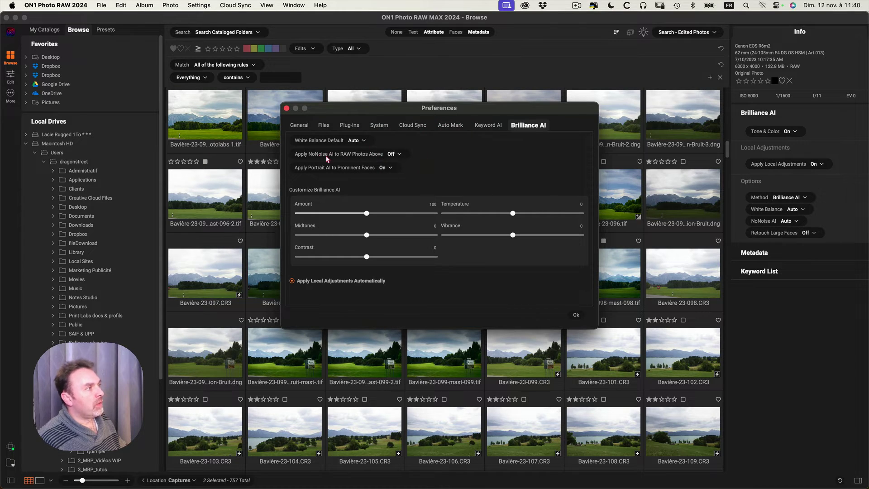
left_click(398, 154)
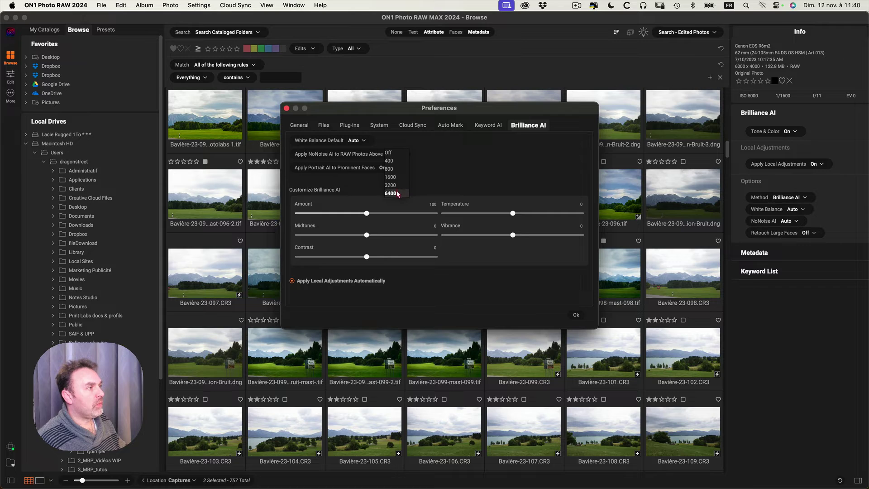
left_click(429, 156)
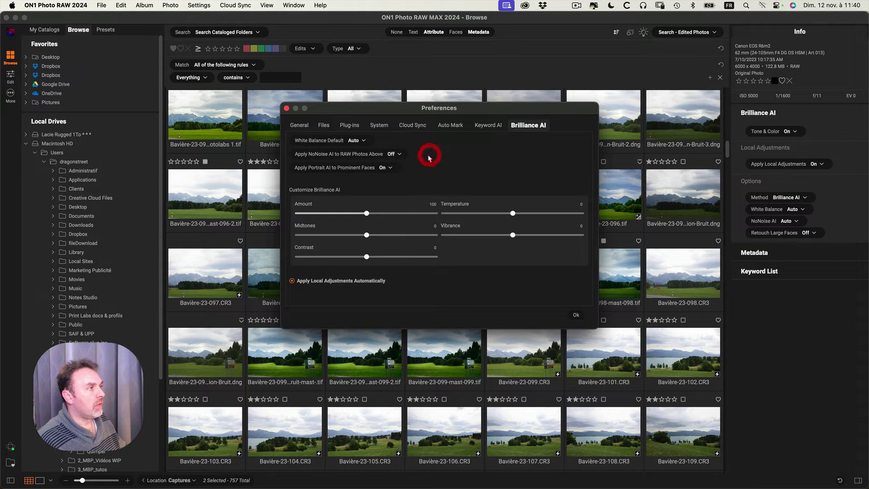
left_click(403, 154)
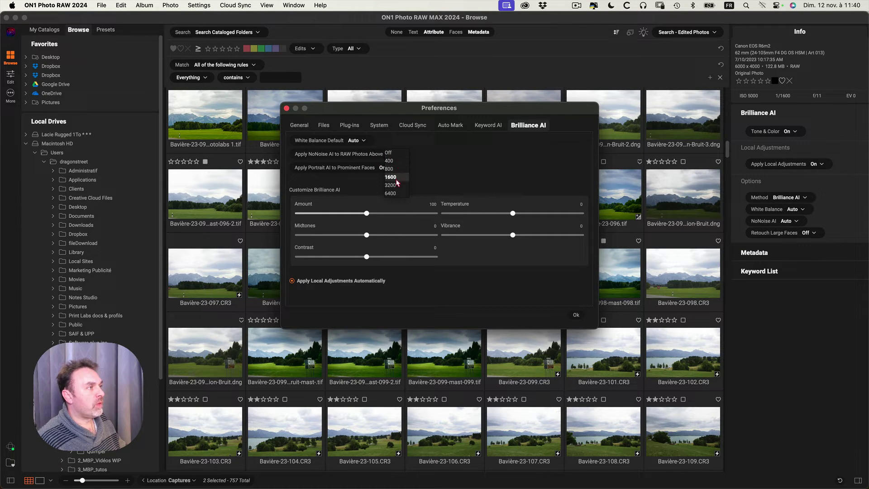
left_click(436, 156)
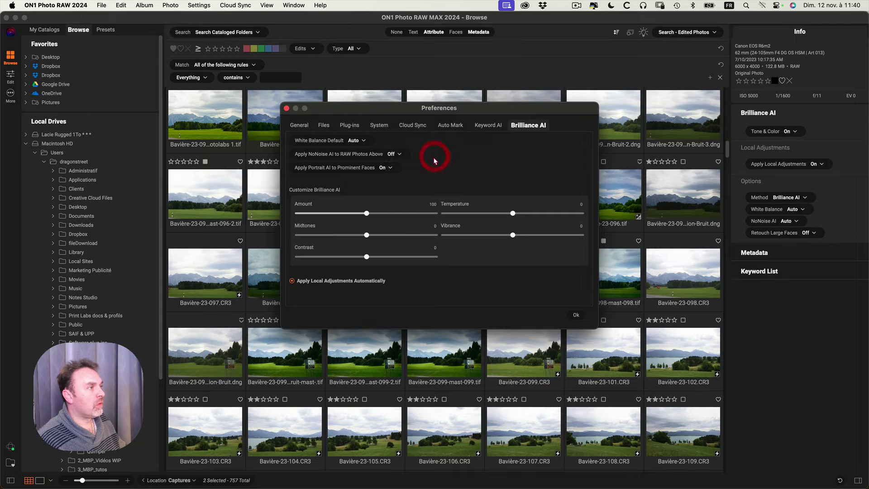
Set Portrait AI for prominent faces to Off and switch automatic local adjustments off and back on in the preferences.
left_click(385, 169)
left_click(389, 174)
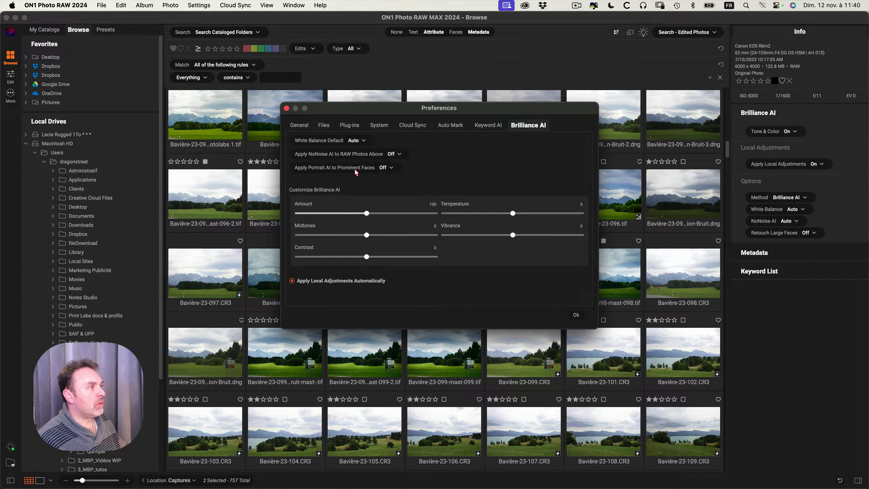
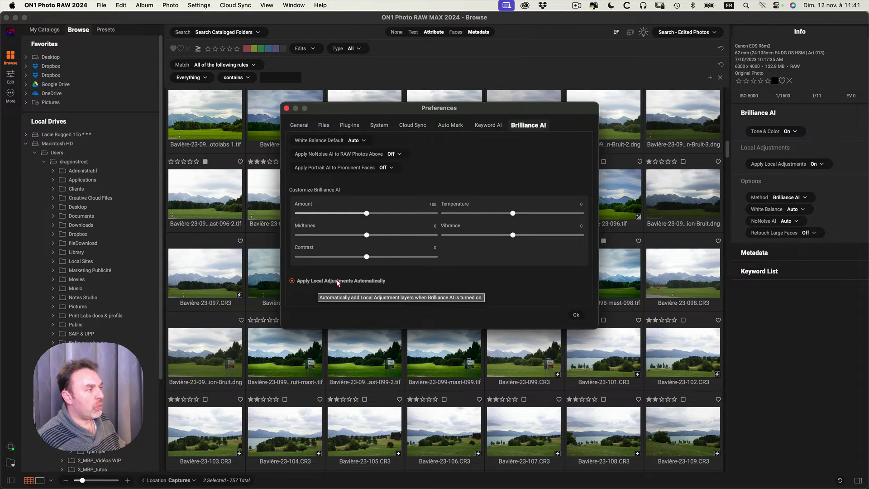
left_click(292, 282)
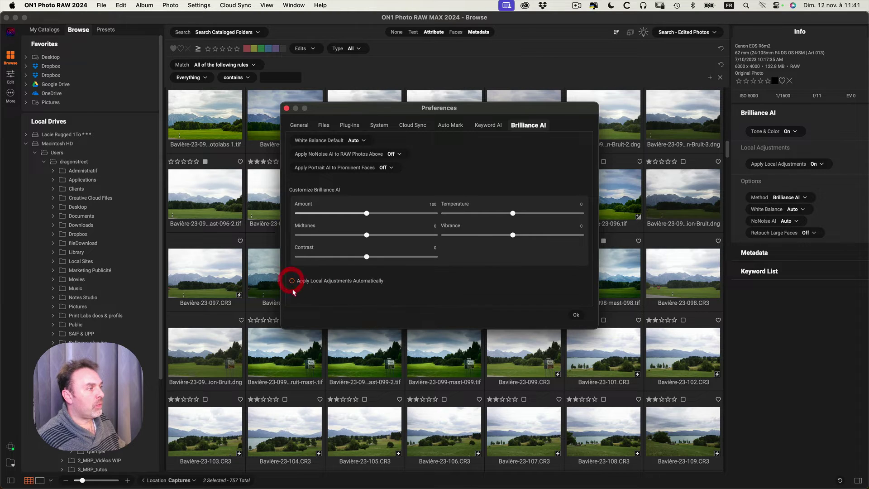
left_click(292, 281)
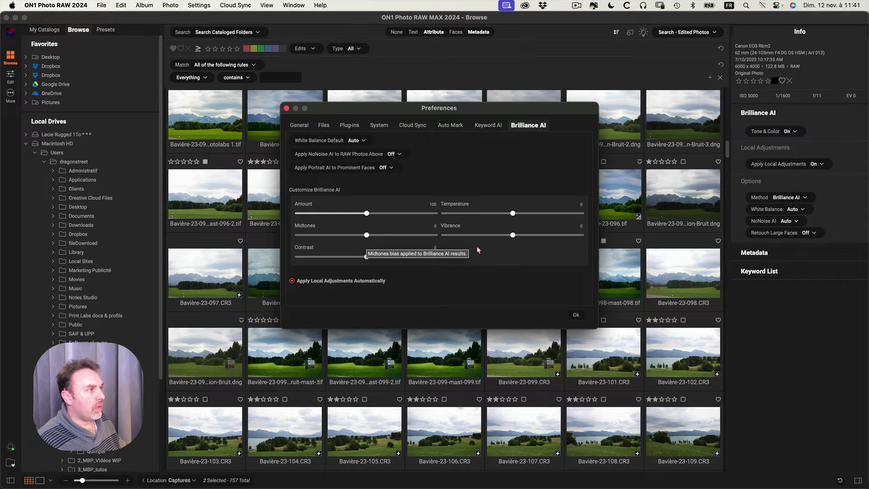
left_click(287, 108)
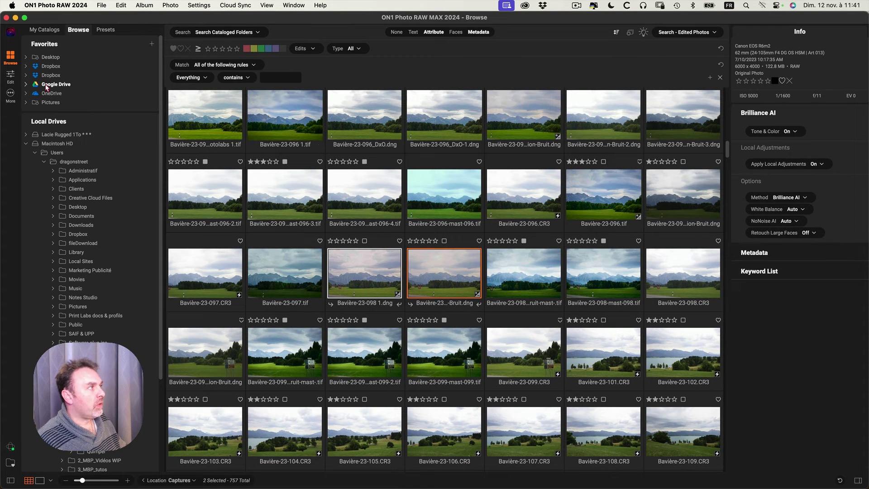
Open the selected Bavière-23-098-Avec accentuation-Bruit.dng in Edit, inspect its mountains up close, and expand its Brilliance AI settings.
left_click(12, 73)
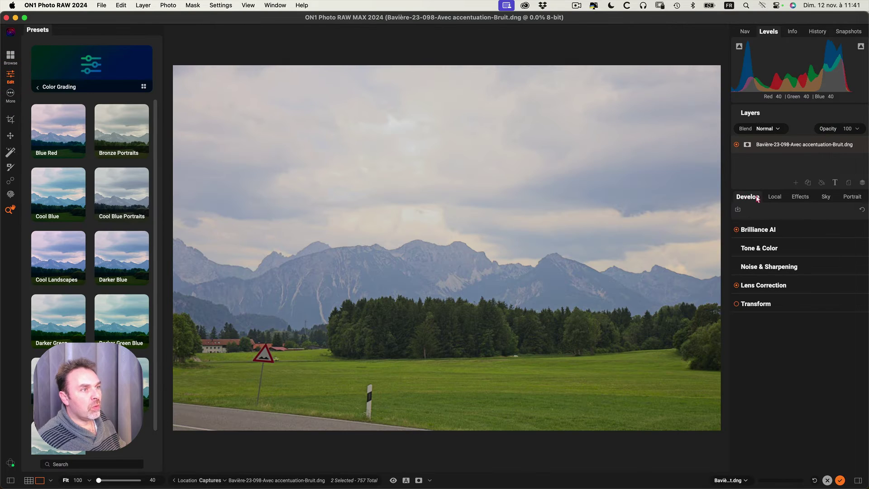
left_click(764, 230)
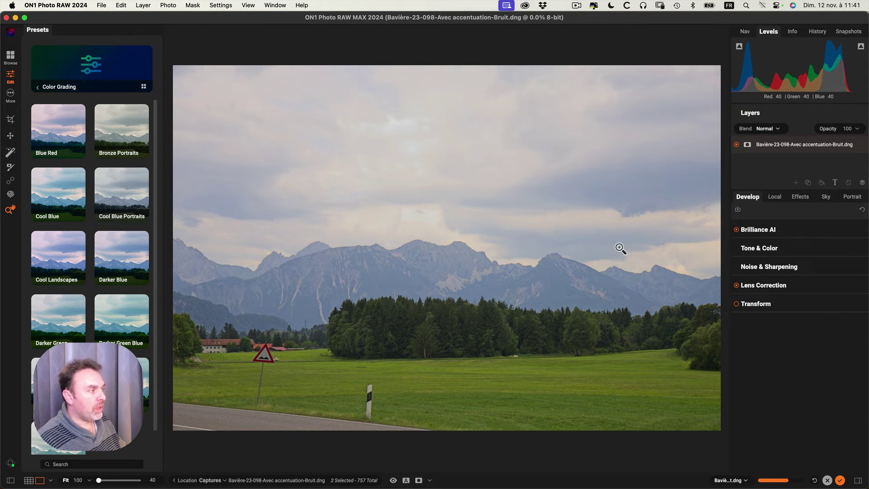
left_click(450, 320)
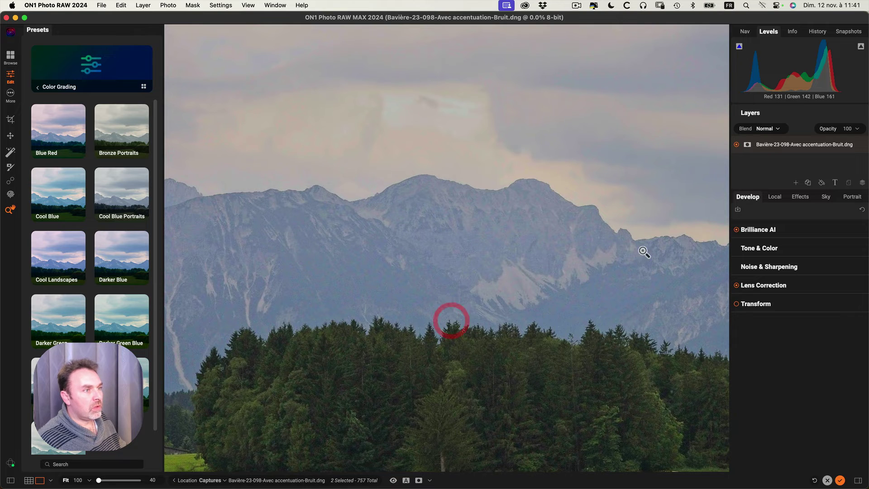
left_click_drag(555, 292, 557, 303)
left_click(770, 229)
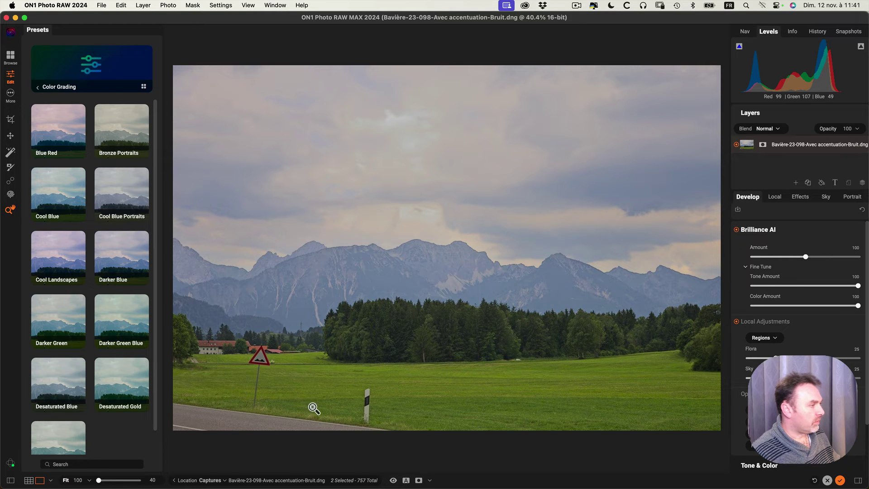
Show the photo at 100% with the filmstrip of the folder's captures displayed beneath it.
key("n")
key("super+1")
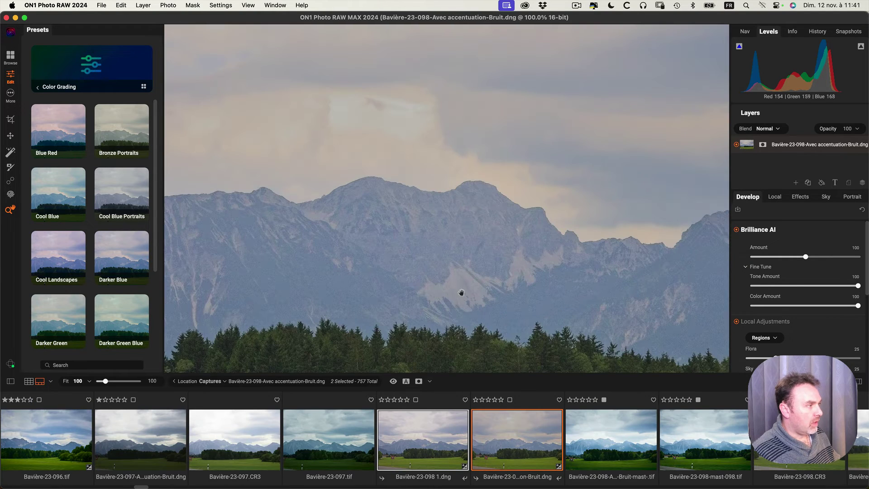
left_click(51, 382)
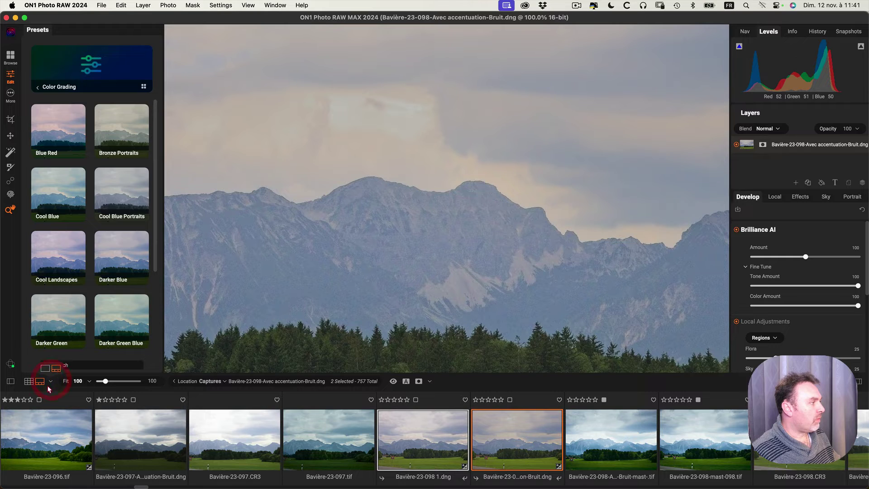
left_click(57, 377)
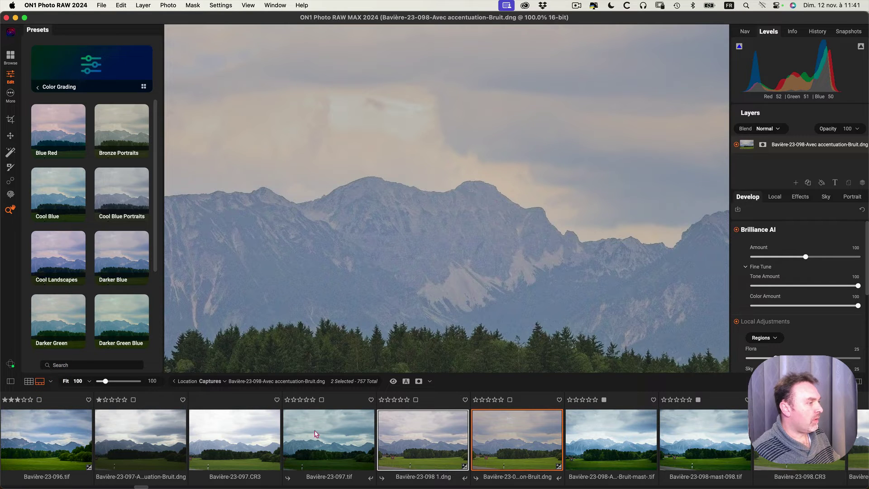
left_click(50, 382)
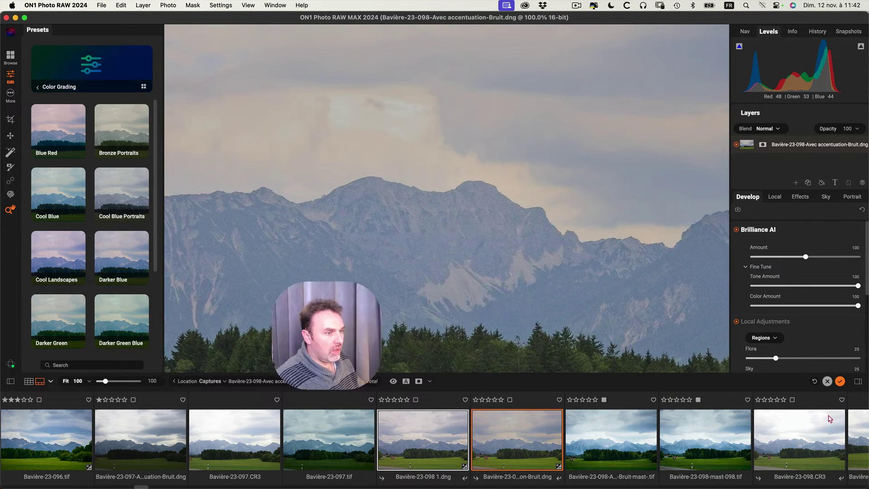
left_click(432, 430)
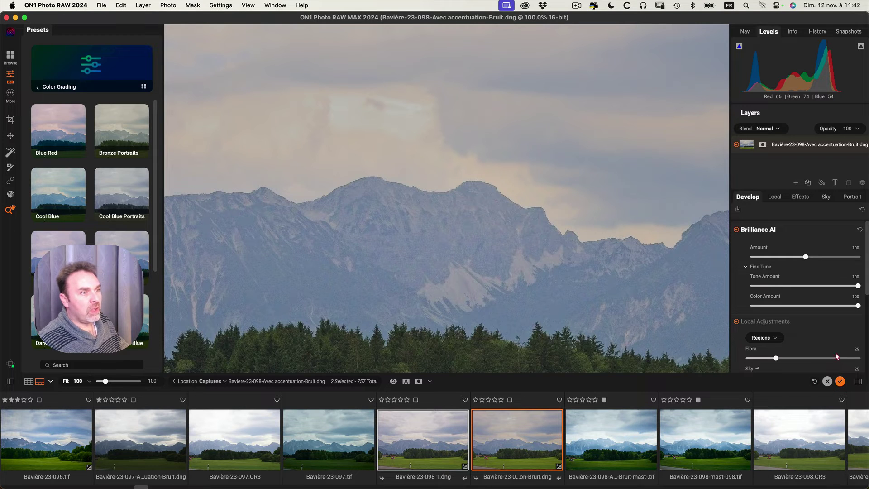
Finish editing to return to Browse and collapse the Brilliance AI settings.
left_click(840, 381)
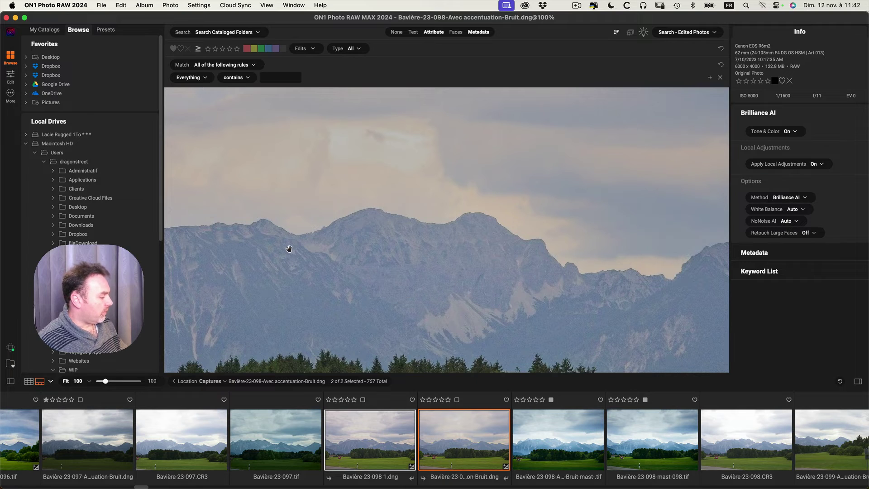
left_click(769, 114)
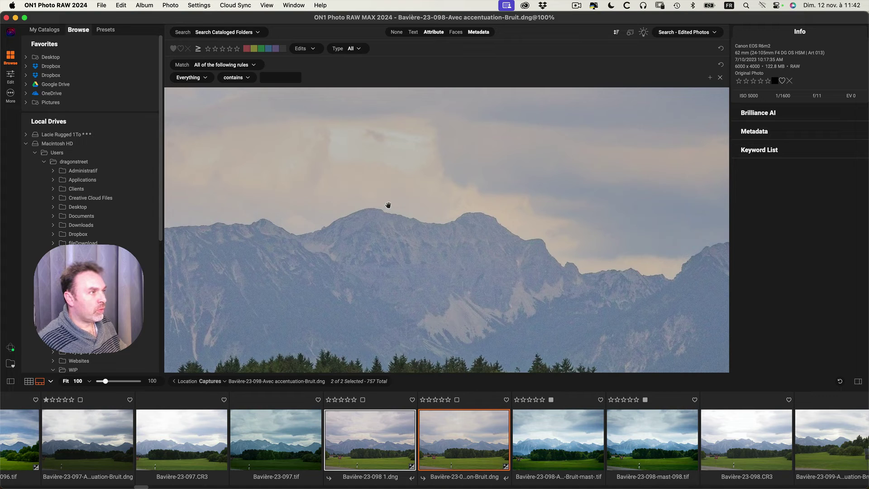
left_click(411, 213)
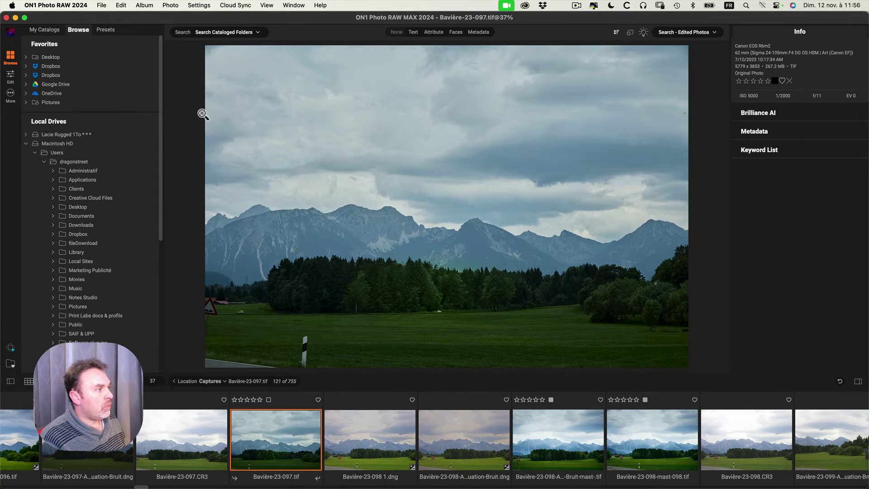
Open Bavière-23-097.tif in Edit, enable Brilliance AI, and lower its Amount to 86.
left_click(10, 77)
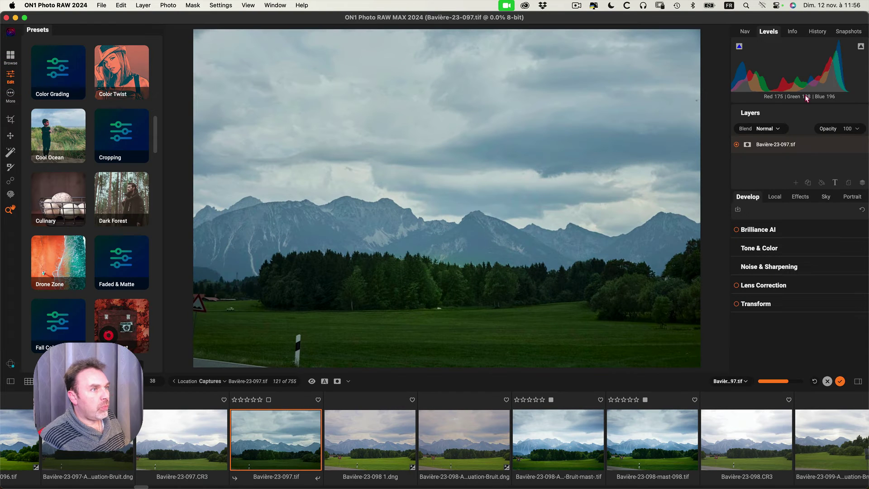
left_click(737, 231)
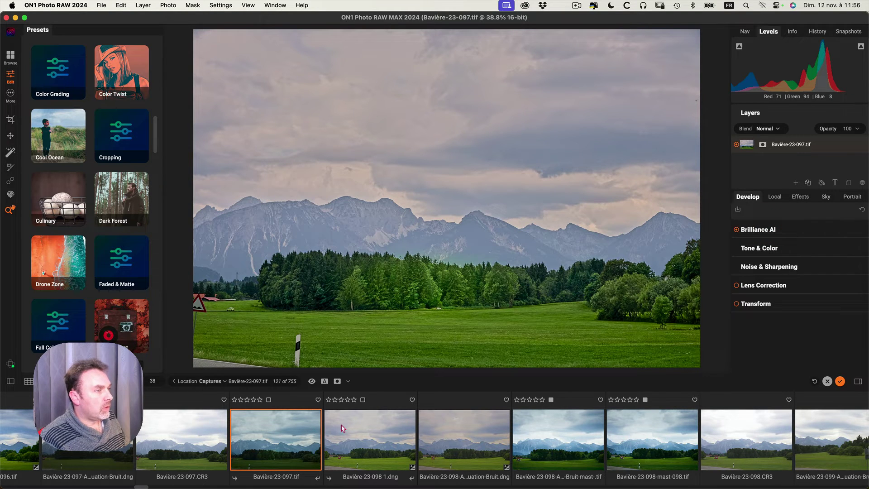
left_click(762, 233)
left_click_drag(788, 256, 799, 256)
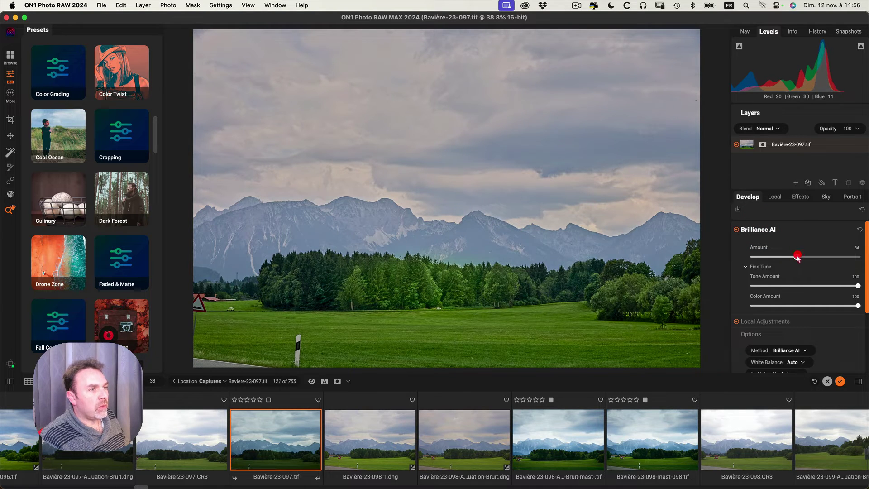
Reset all adjustments on Bavière-23-097.tif and switch to Bavière-23-098-Avec accentuation-Bruit.dng.
left_click(814, 381)
left_click(510, 288)
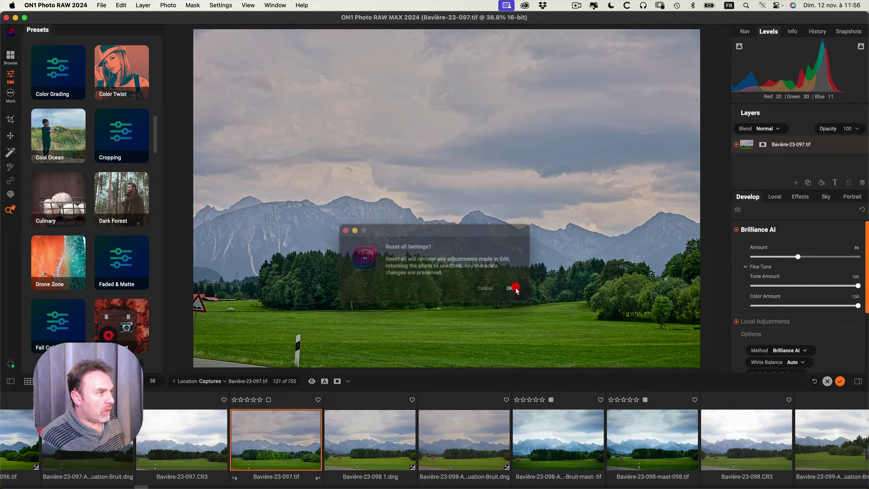
left_click(443, 439)
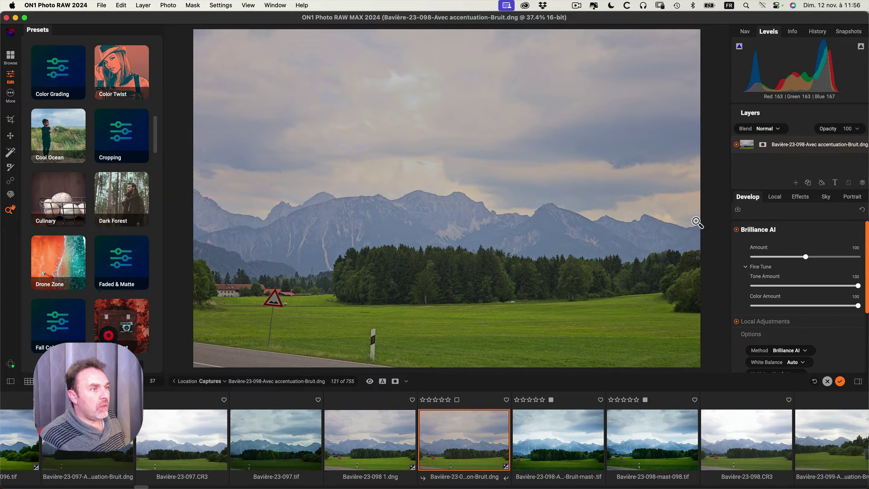
Collapse and re-expand the Brilliance AI settings, and expand their Local Adjustments section.
left_click(759, 230)
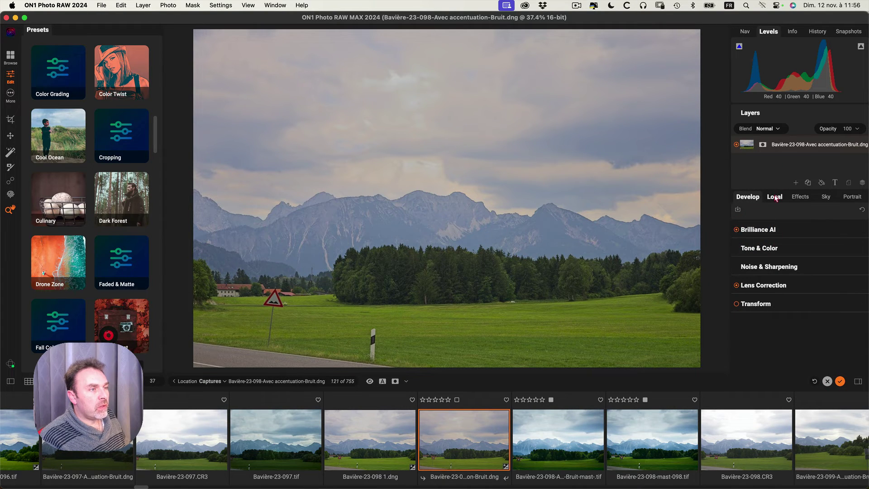
left_click(765, 232)
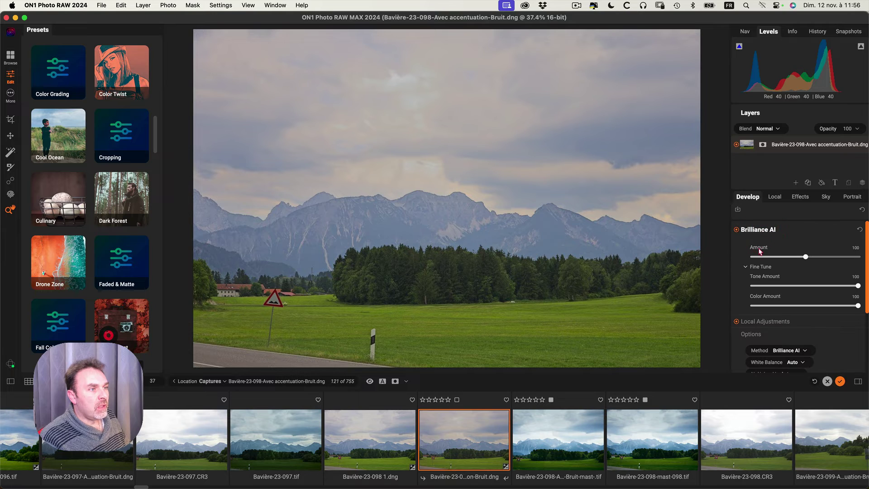
scroll(769, 272, "down", 3)
left_click(775, 264)
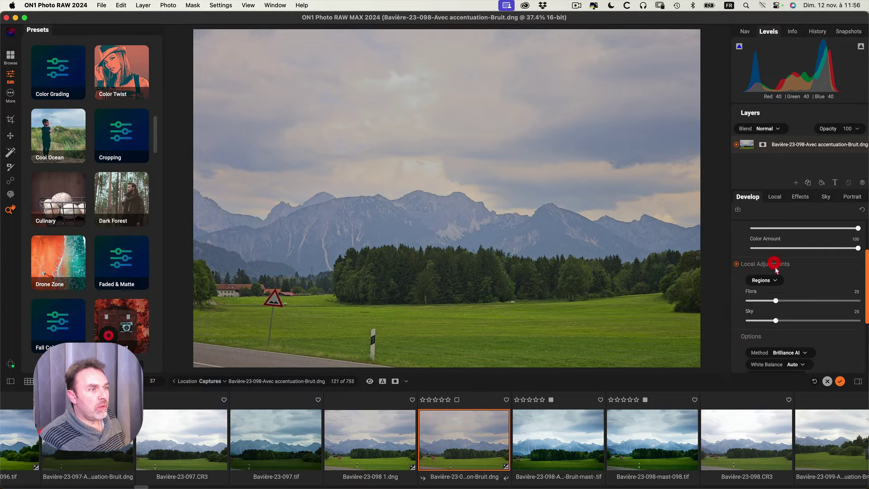
scroll(774, 311, "down", 2)
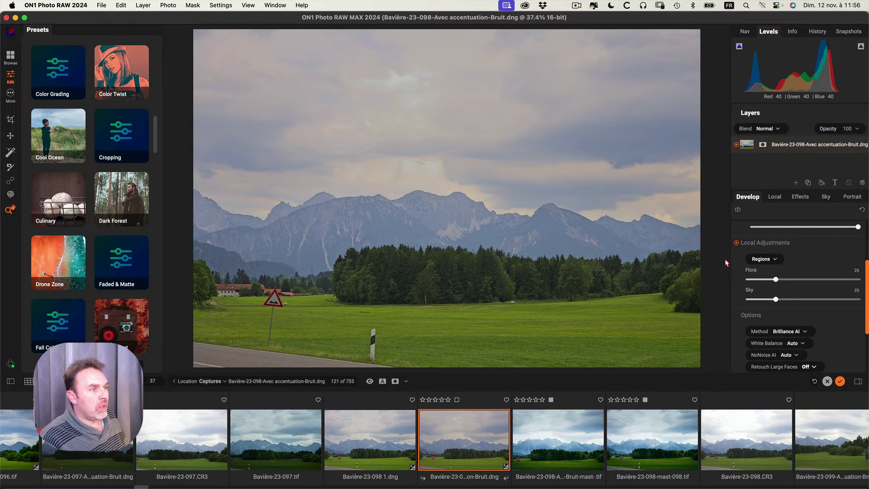
Review the local adjustment layers that Brilliance AI made for Flora and Sky, and return to the Develop settings.
left_click(774, 197)
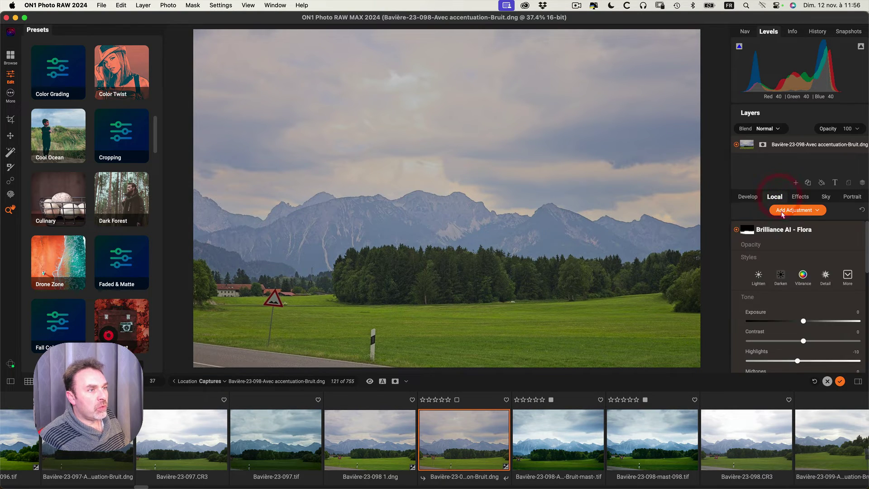
left_click(792, 233)
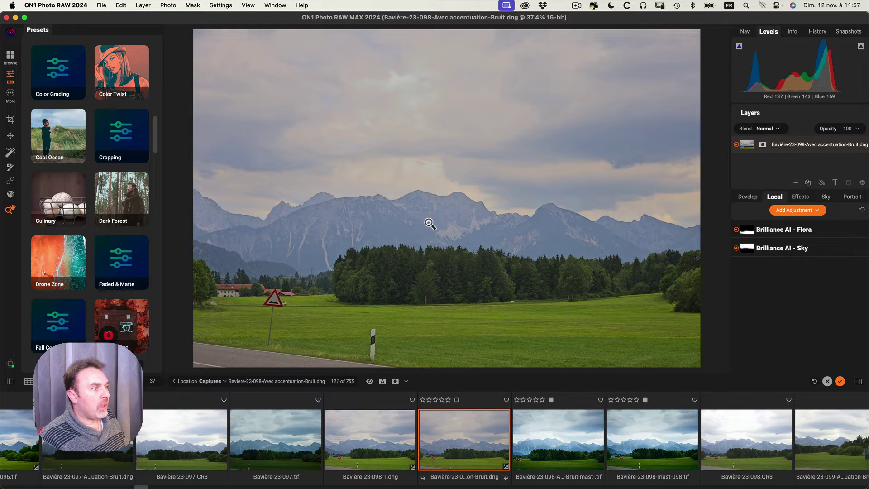
left_click(750, 199)
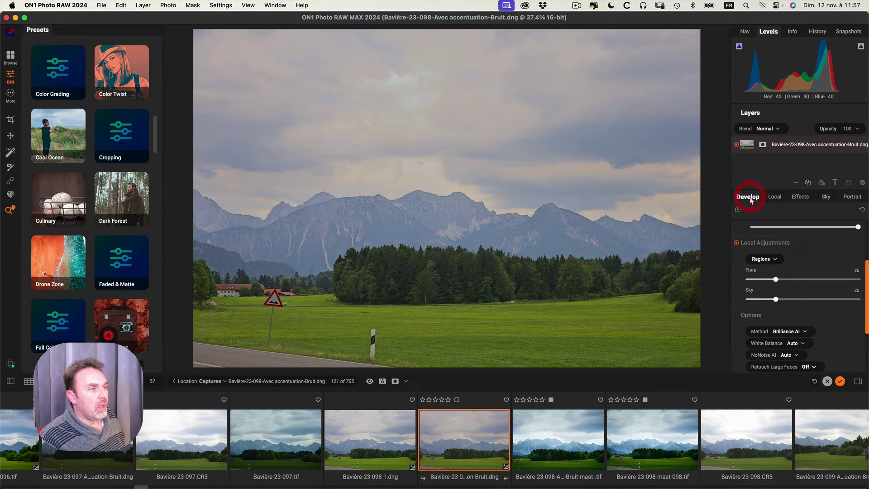
Add the Mountain region to the Brilliance AI local adjustments.
left_click(772, 260)
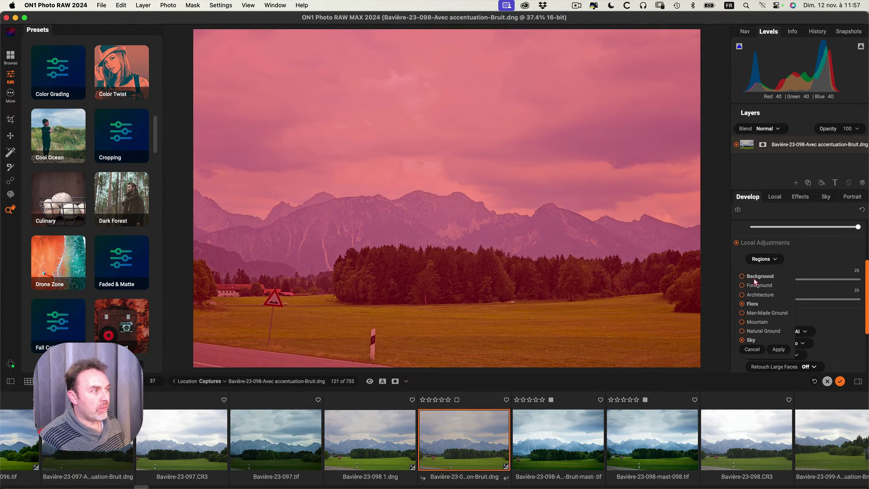
left_click(748, 323)
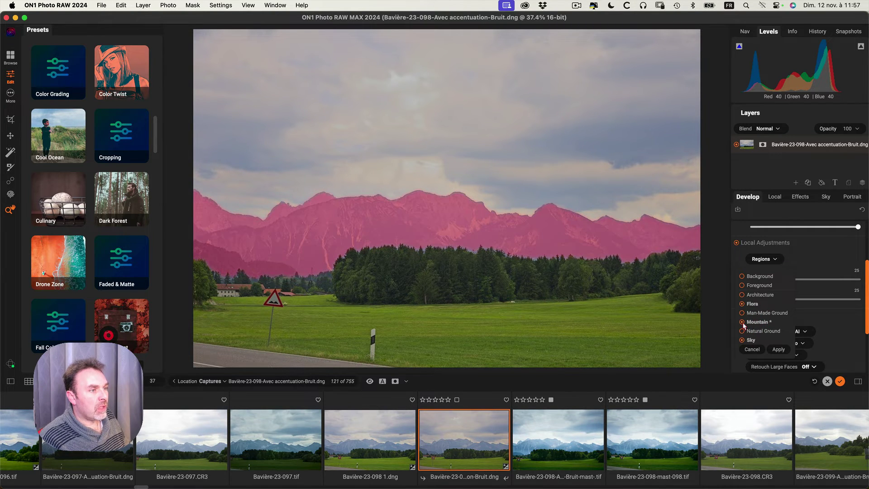
left_click(779, 350)
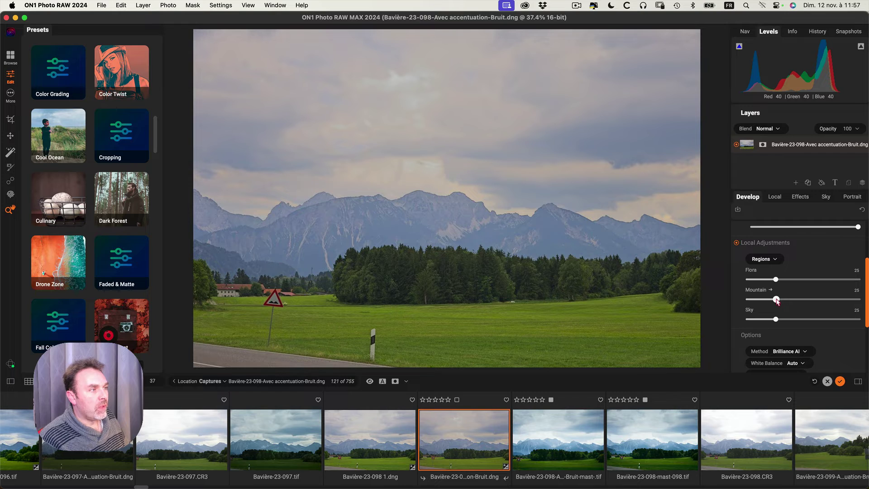
Try the Mountain local adjustment at 100, inspect the peaks at 100% zoom, and set it back to 25.
left_click_drag(777, 301, 858, 299)
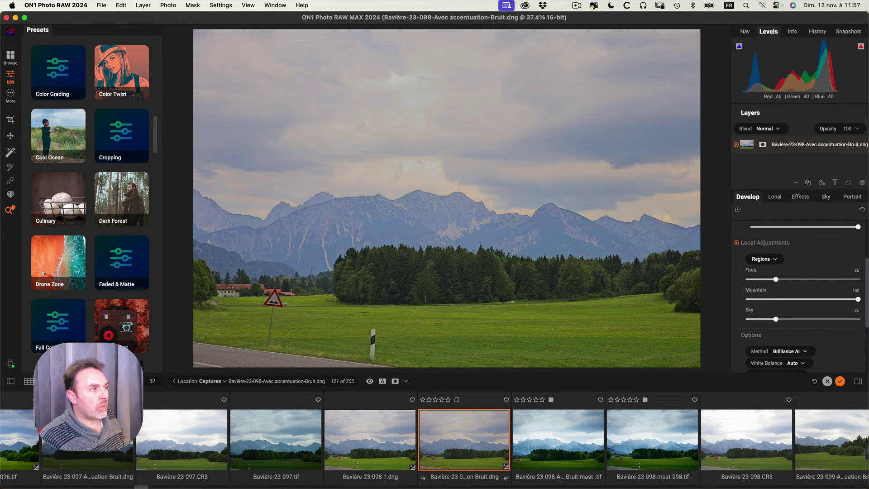
left_click(420, 196)
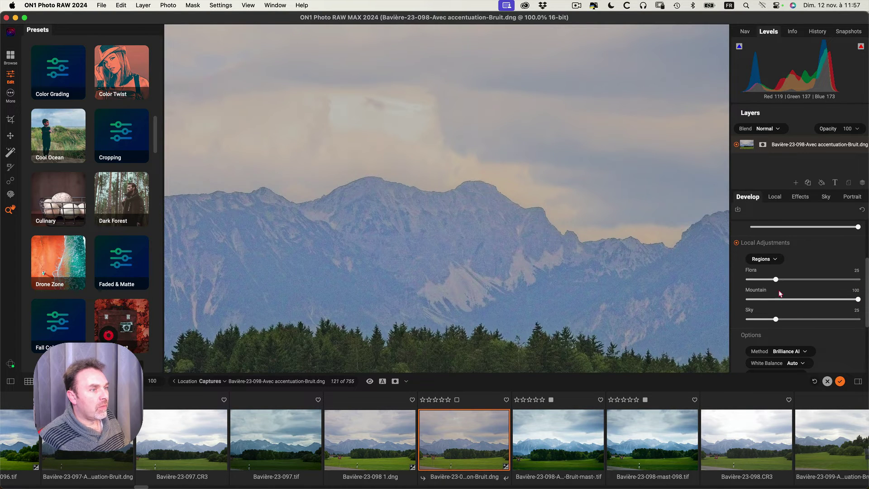
left_click_drag(859, 299, 776, 300)
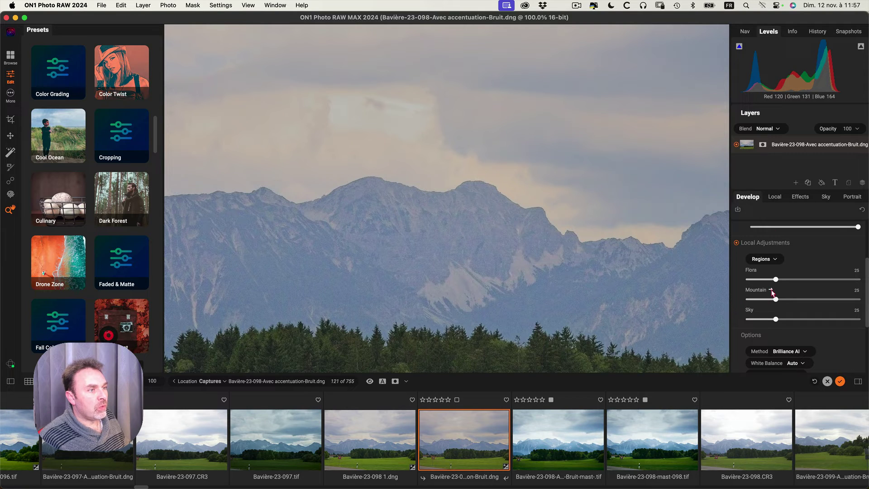
Open the Brilliance AI - Mountain local adjustment and set its Contrast to 5.
left_click(771, 290)
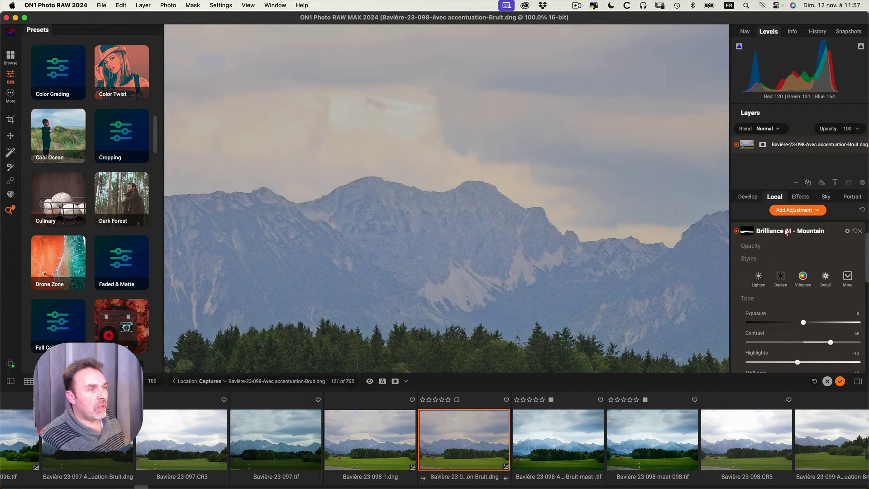
scroll(790, 243, "up", 3)
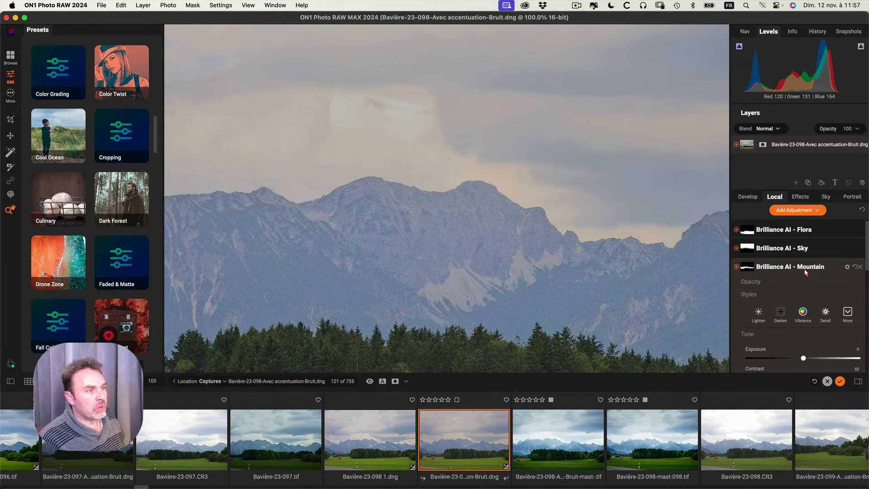
scroll(797, 294, "down", 4)
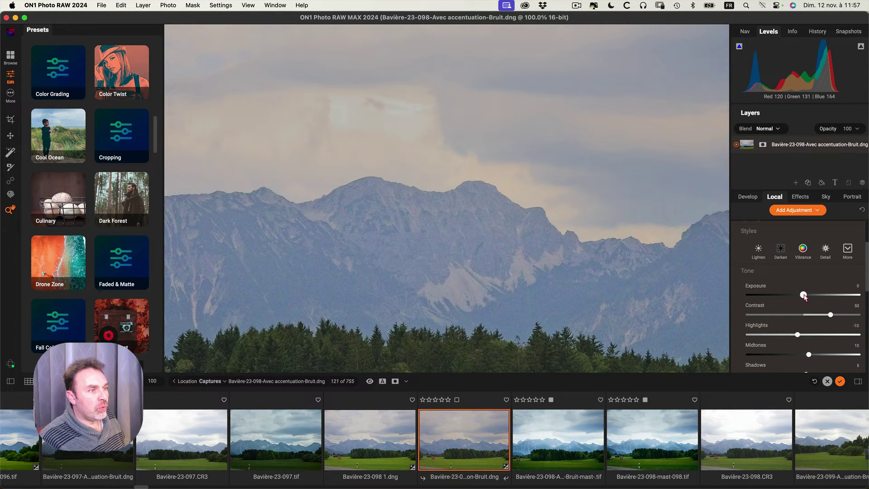
scroll(802, 296, "down", 4)
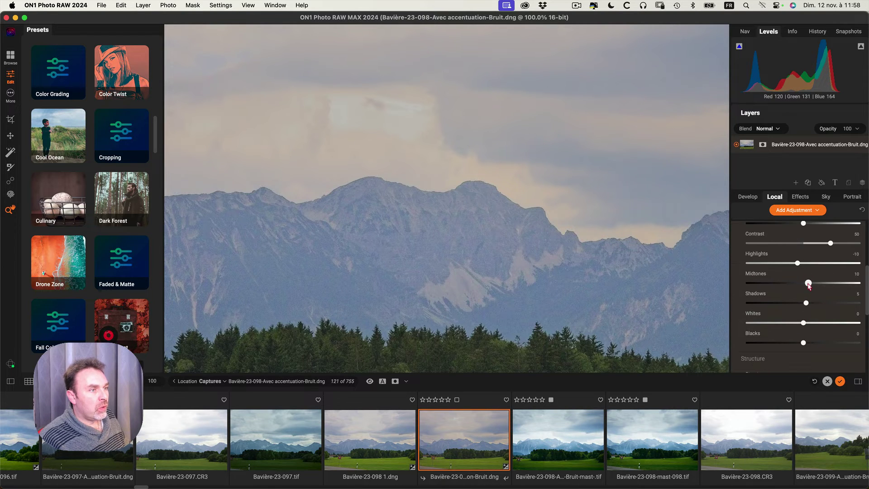
scroll(804, 280, "up", 2)
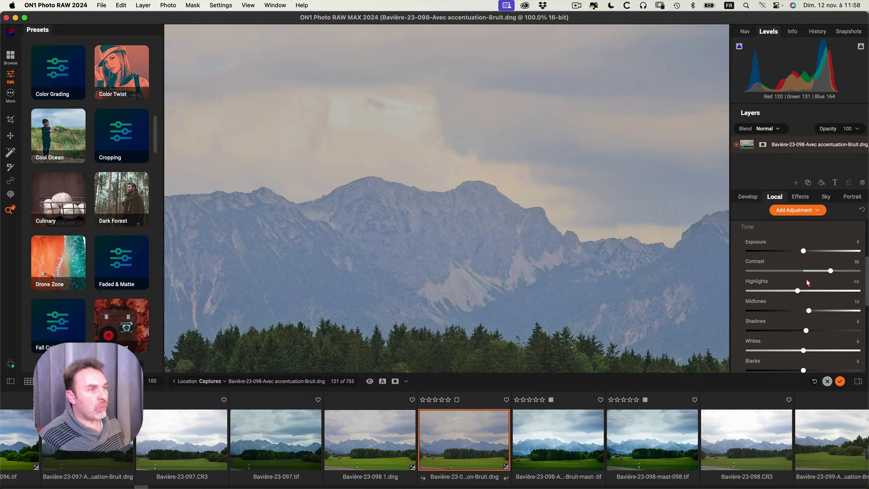
left_click_drag(830, 271, 807, 271)
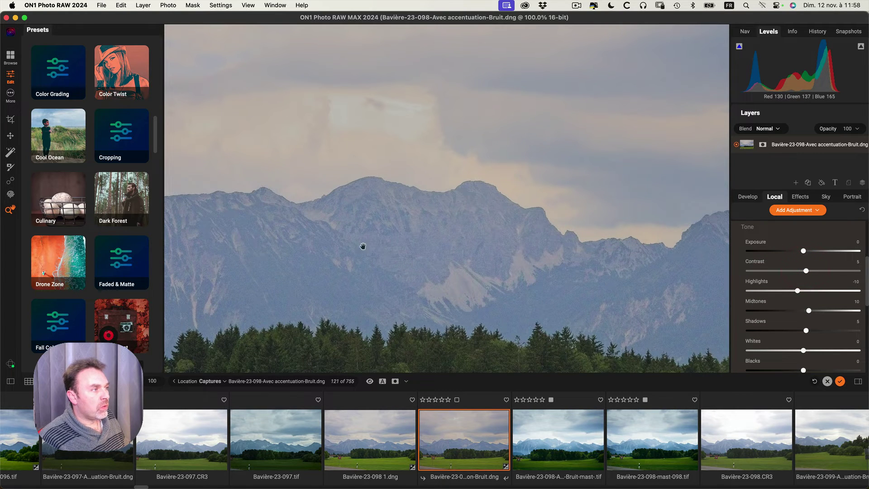
Set the Mountain adjustment's Blacks to 46 and its Structure to 30.
scroll(800, 309, "down", 1)
scroll(801, 307, "down", 3)
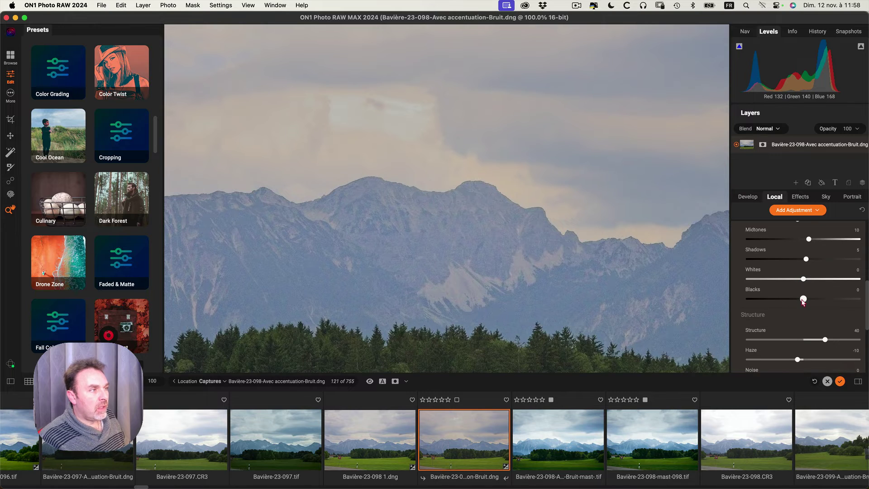
mouse_move(804, 300)
left_mouse_down()
mouse_move(794, 298)
mouse_move(835, 296)
mouse_move(792, 303)
left_mouse_up()
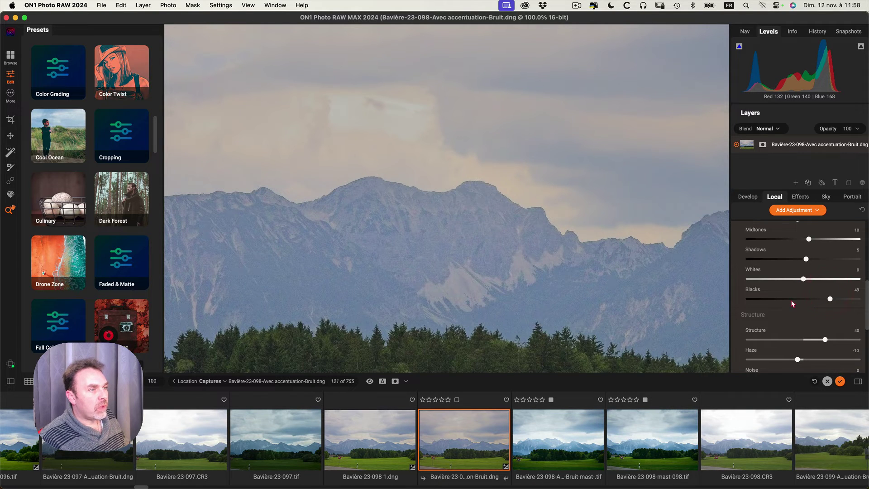
scroll(791, 300, "down", 4)
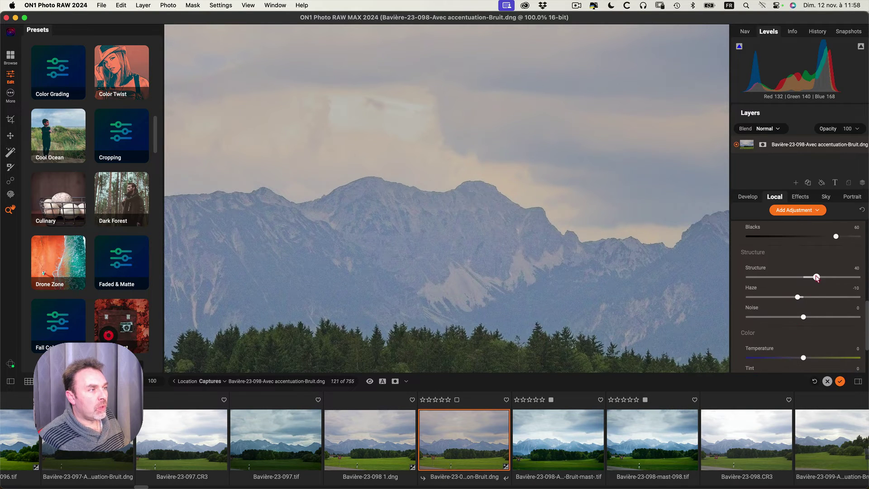
mouse_move(817, 278)
left_mouse_down()
mouse_move(797, 278)
mouse_move(820, 278)
left_mouse_up()
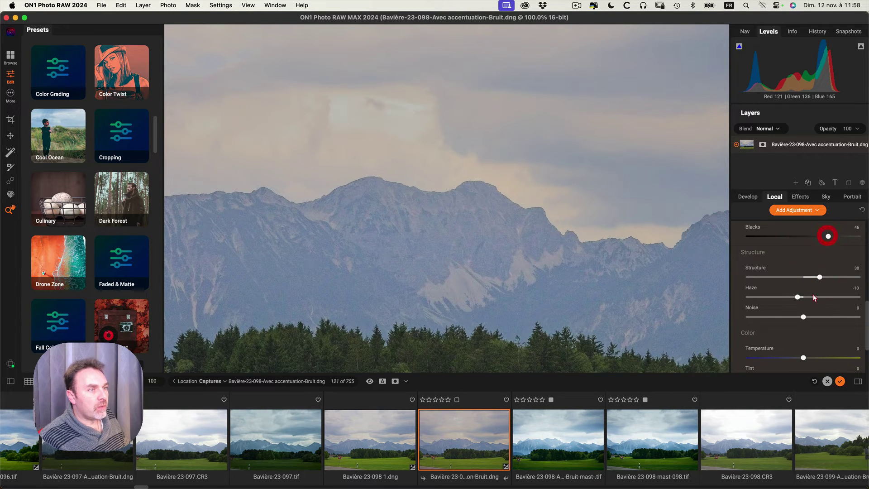
Expand the settings of the Brilliance AI - Flora local adjustment.
scroll(850, 302, "up", 10)
left_click(781, 248)
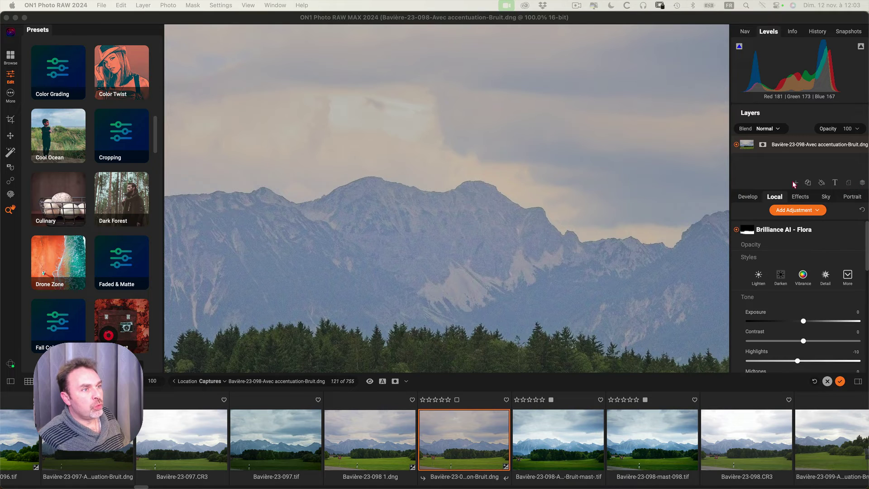
Show the folder picker for adding an image as a layer, and close it without adding one.
left_click(796, 183)
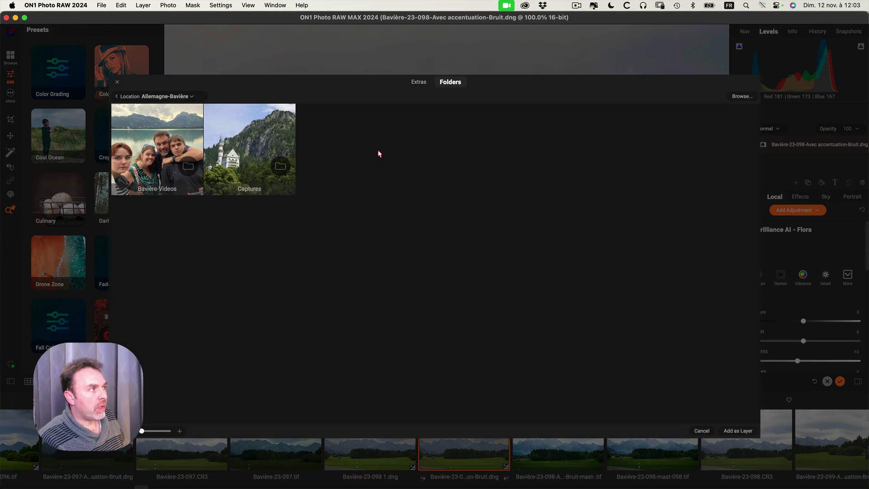
left_click(117, 96)
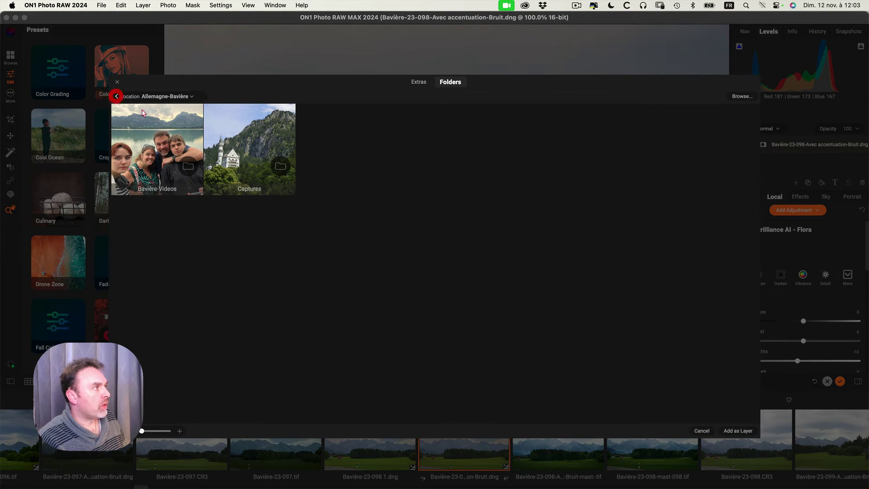
left_click(117, 84)
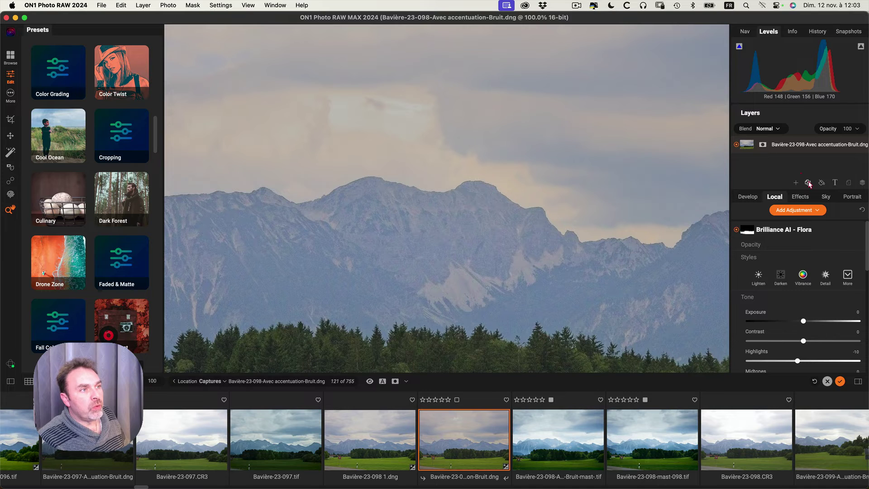
Duplicate the photo layer and delete the duplicate.
left_click(808, 183)
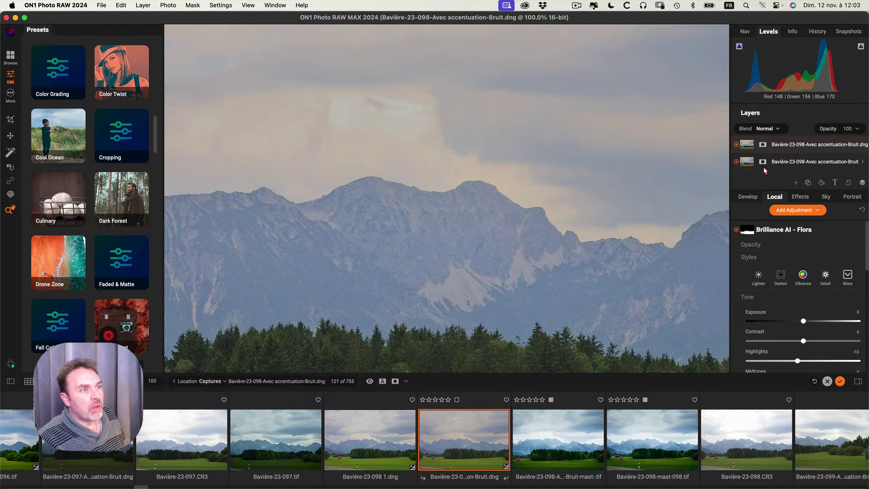
left_click(849, 184)
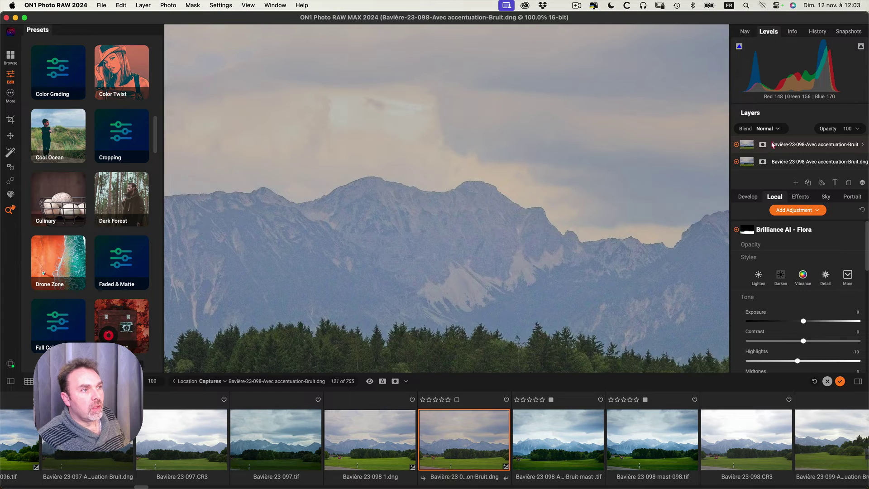
left_click(850, 183)
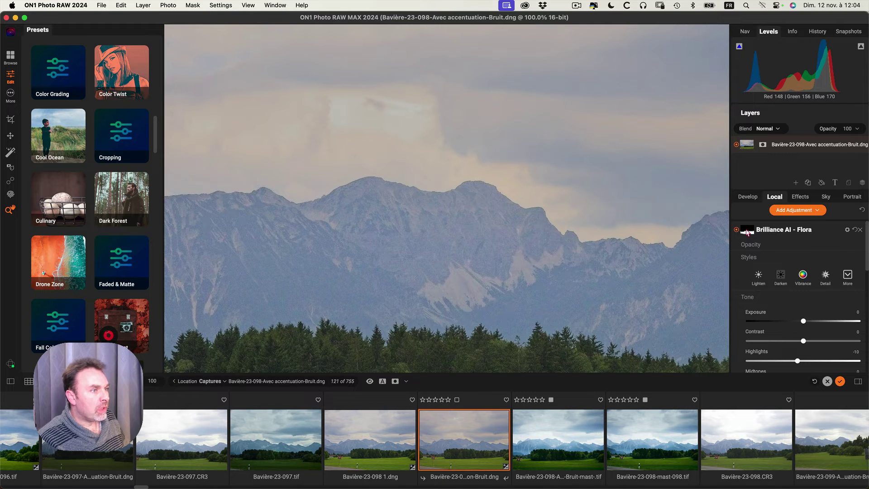
Show the Flora adjustment's blending properties, expand its Opacity section, and set the opacity to 15.
left_click(847, 230)
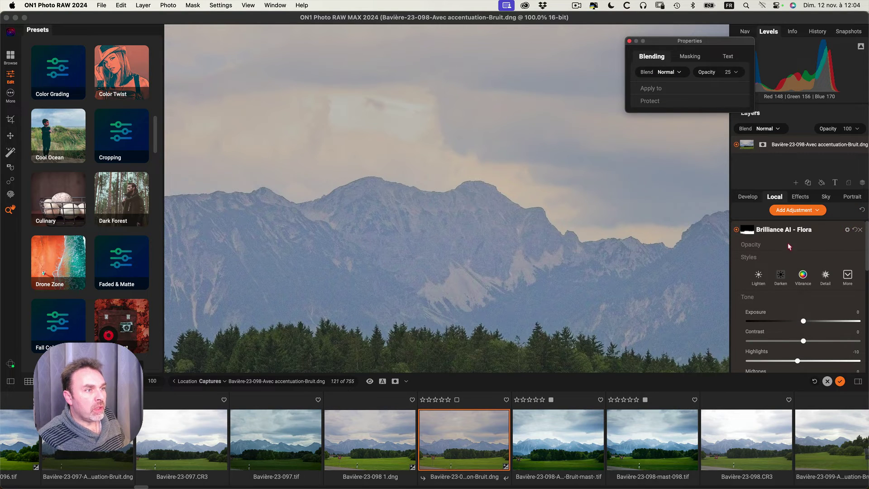
left_click(759, 246)
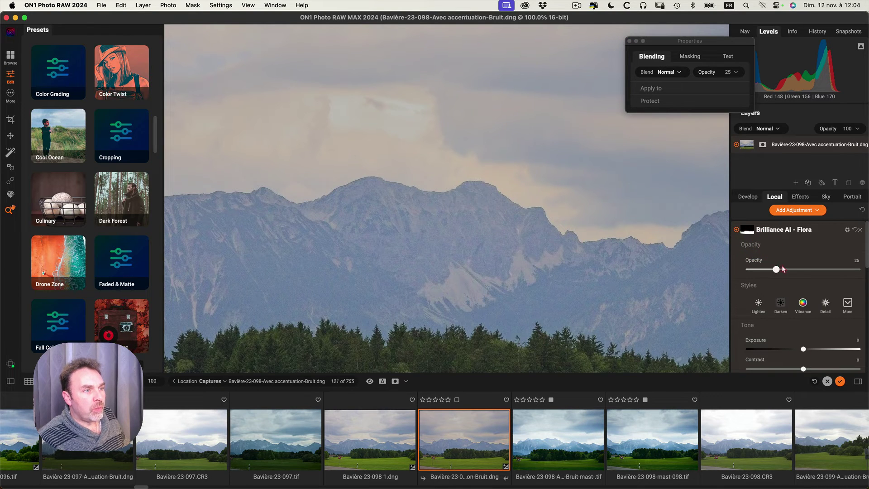
left_click_drag(784, 269, 761, 269)
double_click(759, 261)
left_click_drag(858, 269, 765, 269)
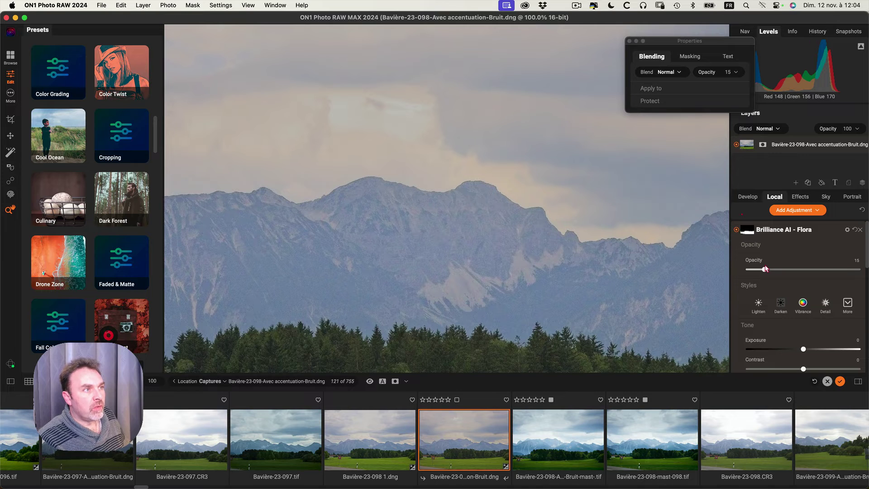
Review the Flora adjustment's blend modes, its Apply to color ranges and its Protect settings, keeping Color Range at All.
left_click_drag(709, 45, 665, 43)
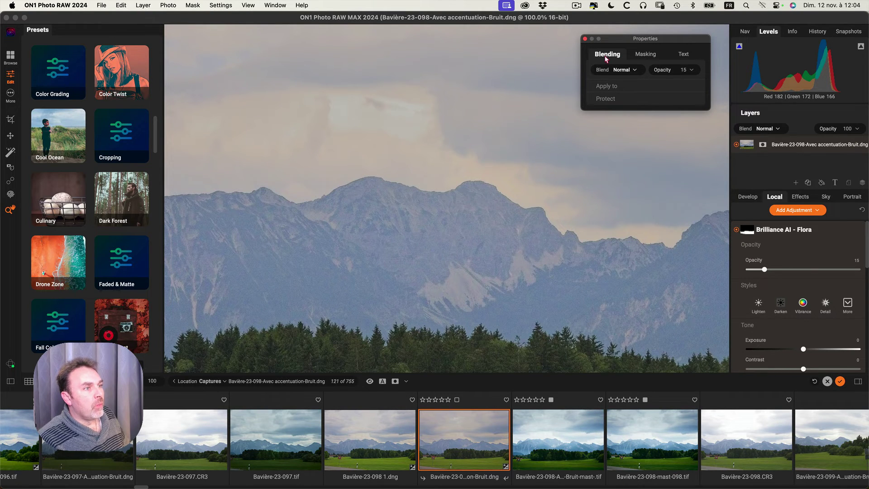
left_click(635, 70)
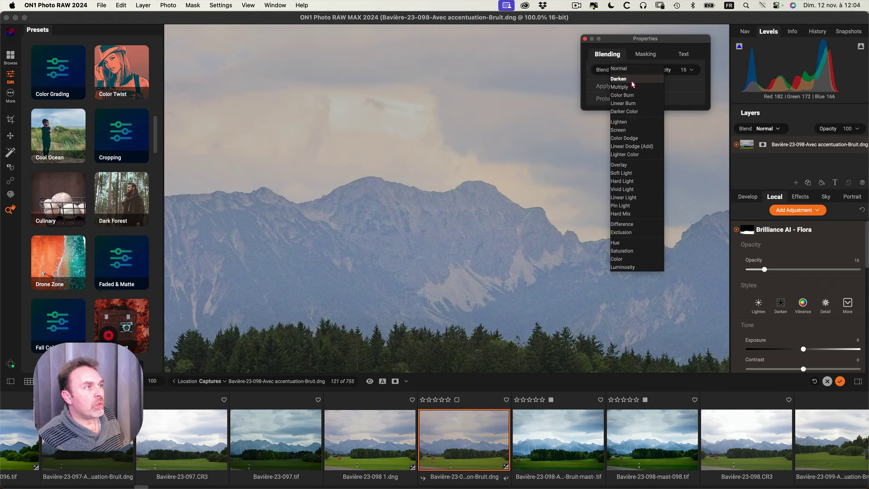
left_click(604, 84)
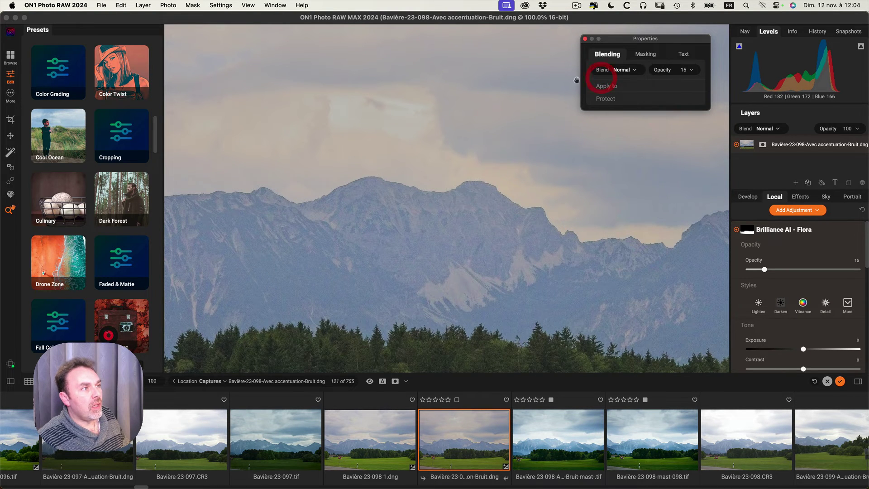
left_click(647, 104)
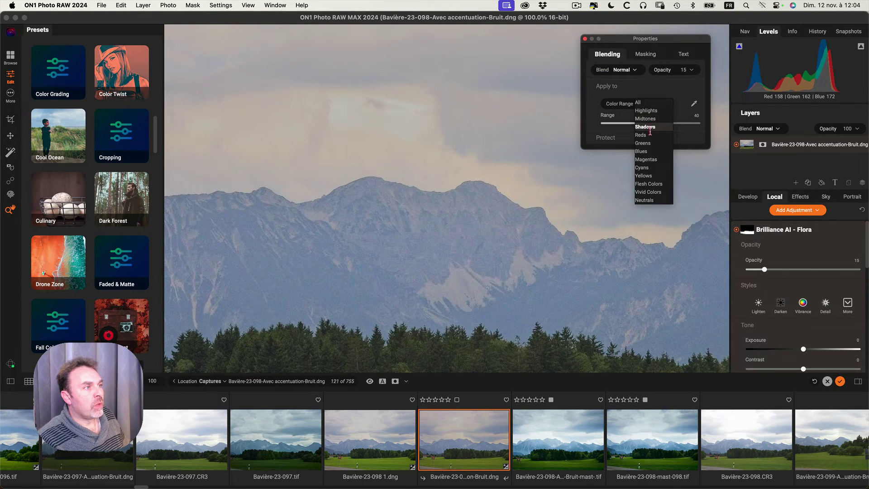
left_click(653, 103)
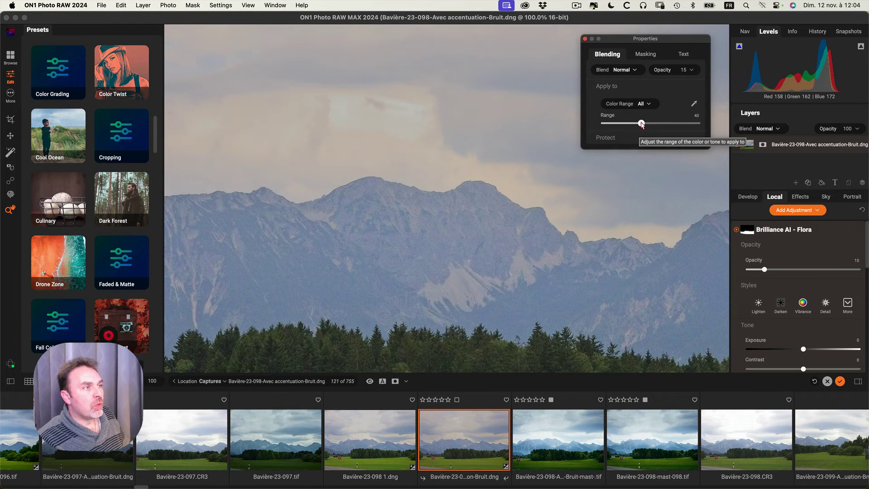
left_click(642, 104)
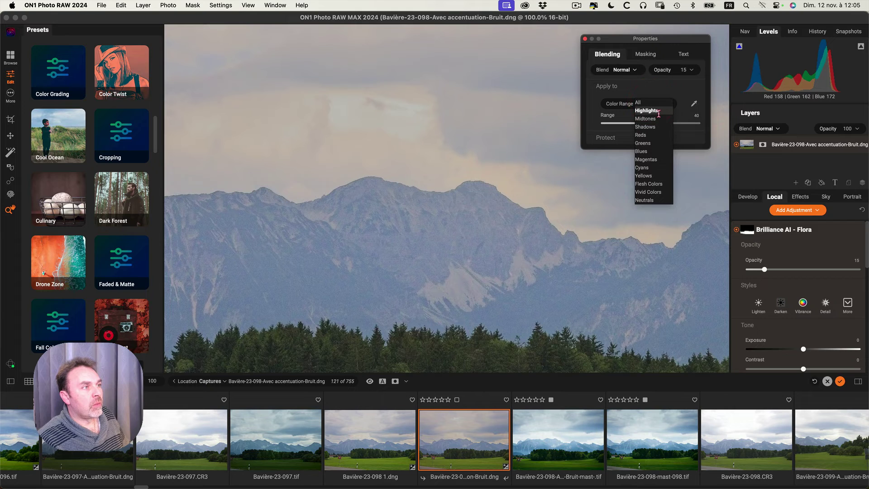
left_click(652, 103)
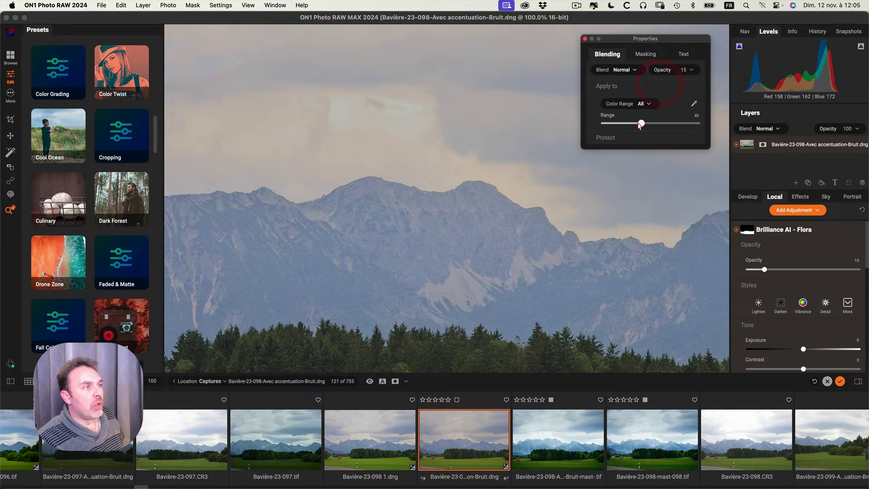
left_click(610, 140)
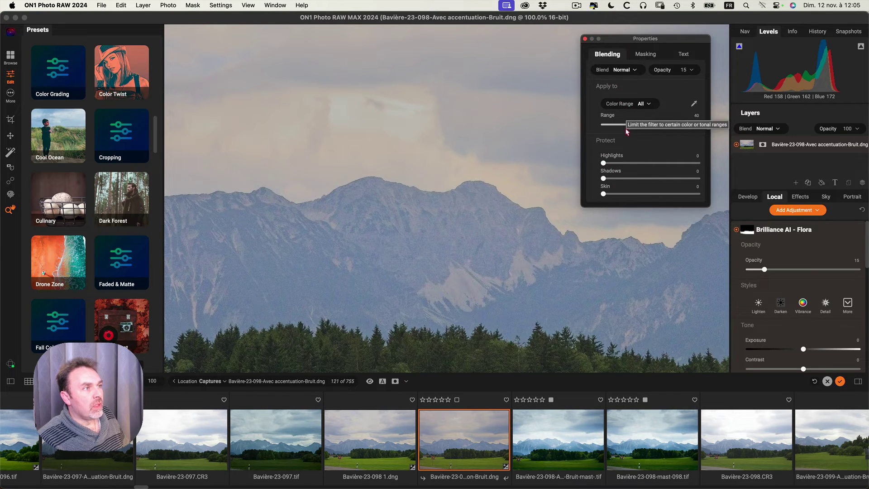
Show the Flora adjustment's masking properties and set the mask density to 50.
left_click(646, 53)
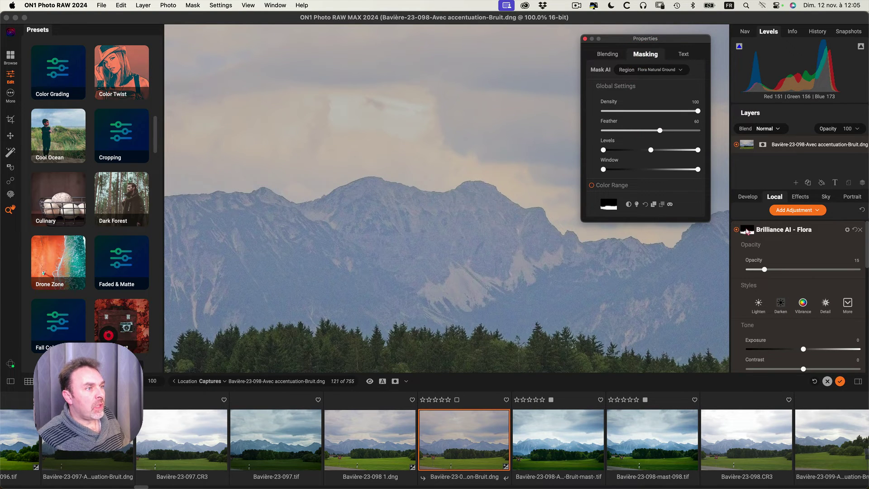
left_click_drag(696, 113, 651, 113)
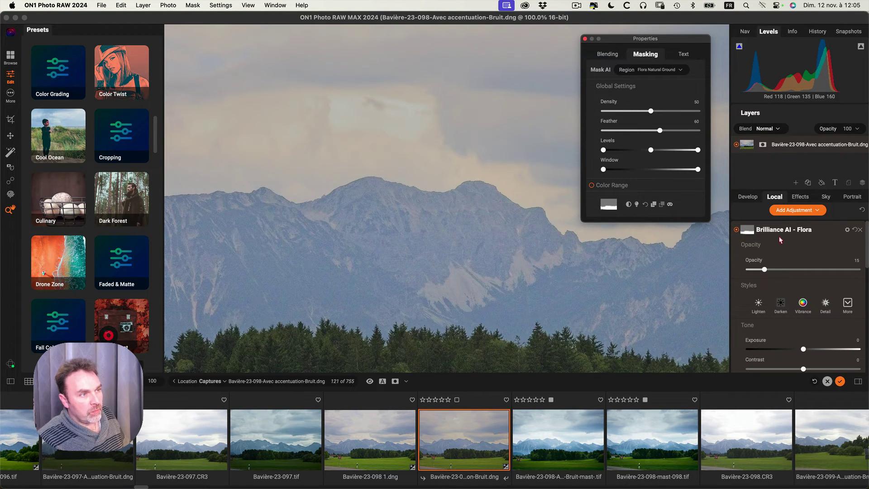
Look through the Flora adjustment's opacity, style and tone settings alongside its mask properties.
scroll(792, 322, "down", 5)
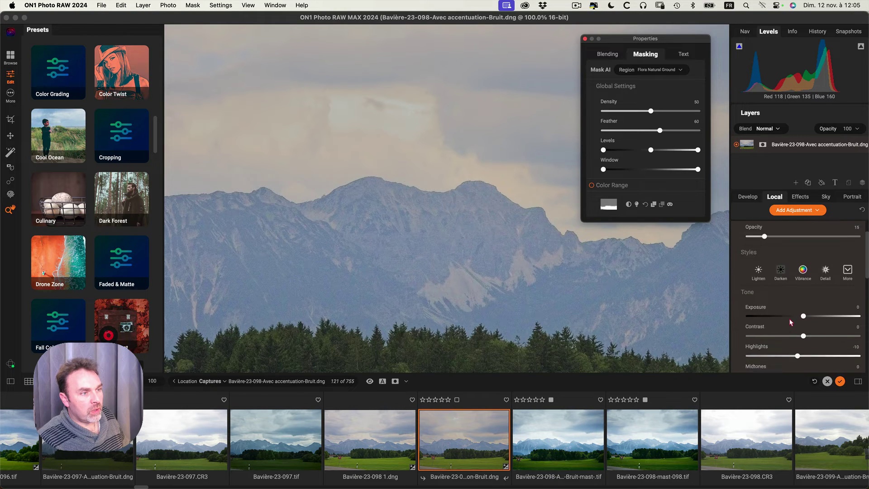
scroll(743, 230, "up", 5)
scroll(754, 262, "up", 1)
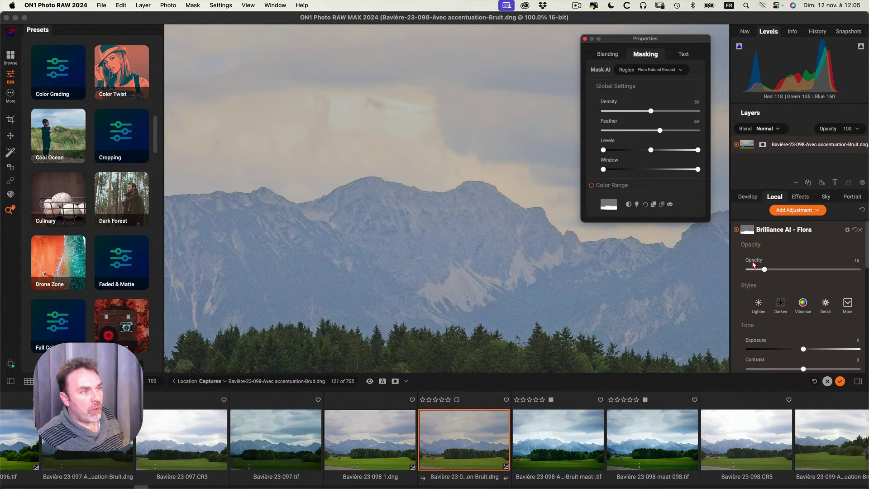
scroll(754, 254, "down", 1)
scroll(747, 251, "up", 1)
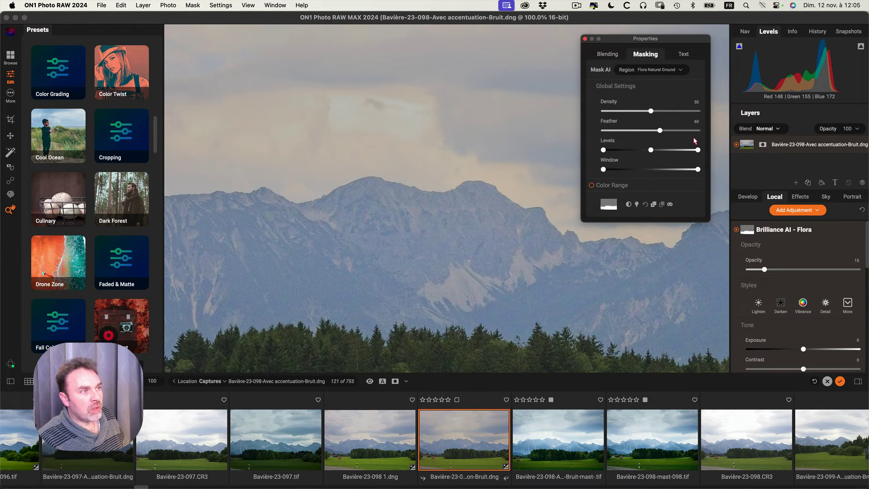
scroll(788, 308, "down", 5)
scroll(799, 319, "down", 1)
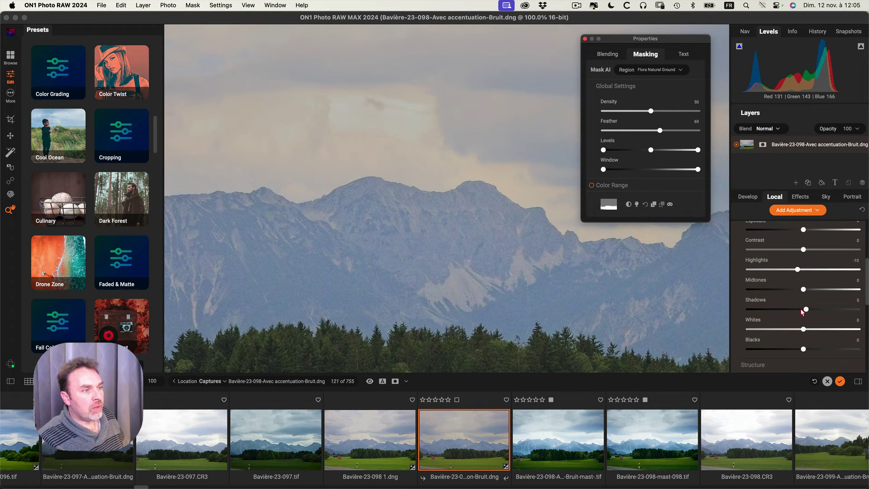
scroll(804, 330, "up", 5)
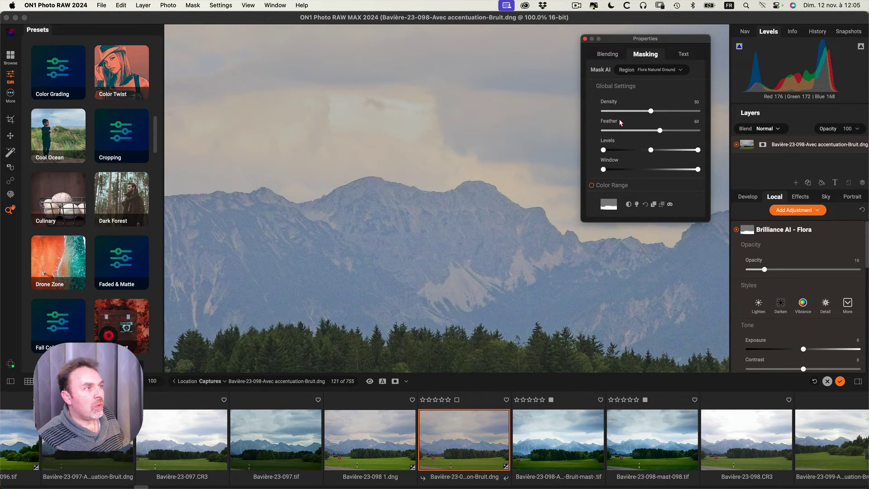
Set the Flora mask's density to 100 and view the mask over the whole photo.
left_click_drag(652, 111, 711, 113)
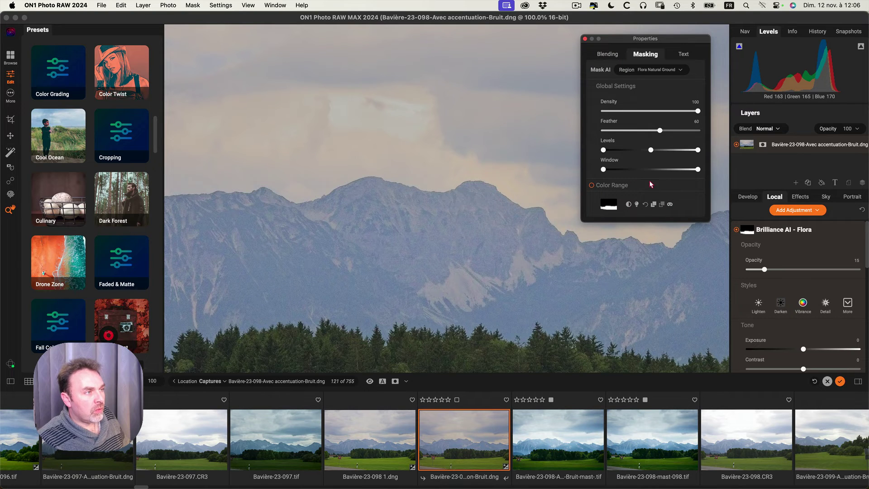
left_click(671, 206)
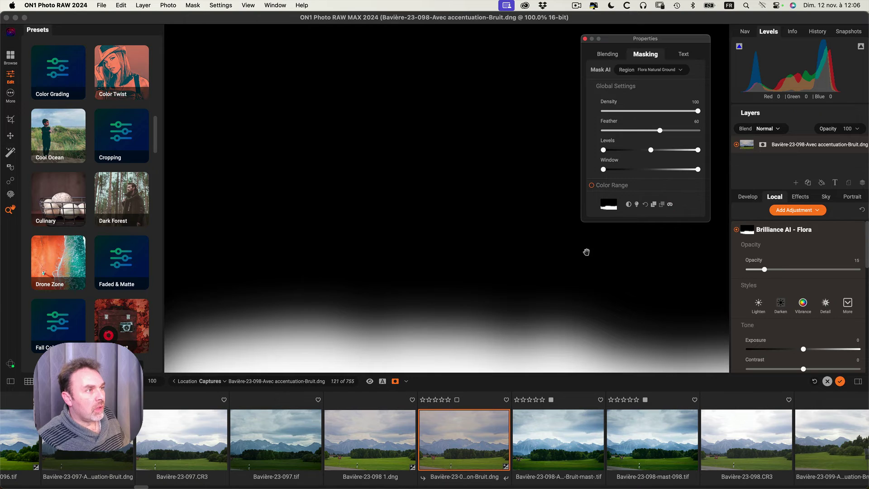
left_click(438, 204)
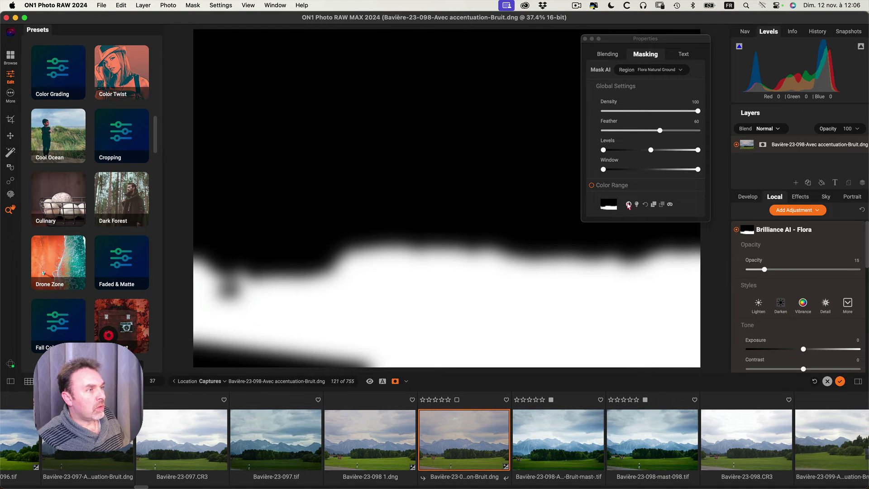
left_click(670, 205)
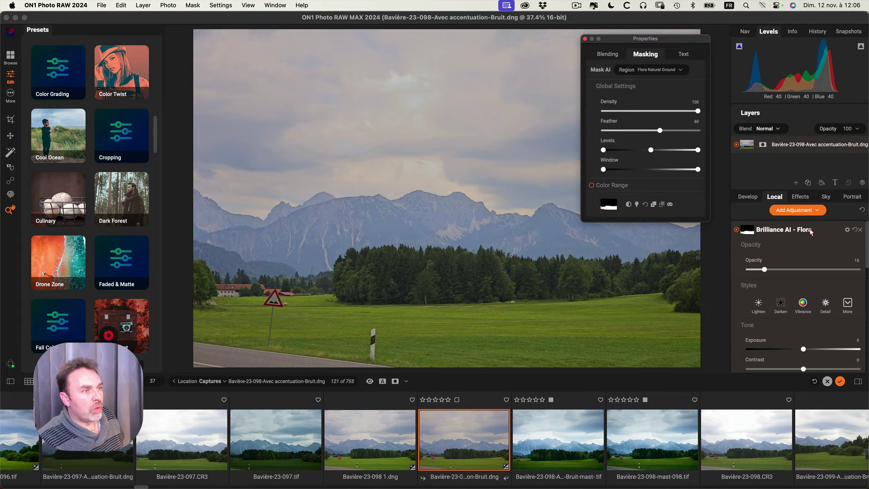
left_click(671, 205)
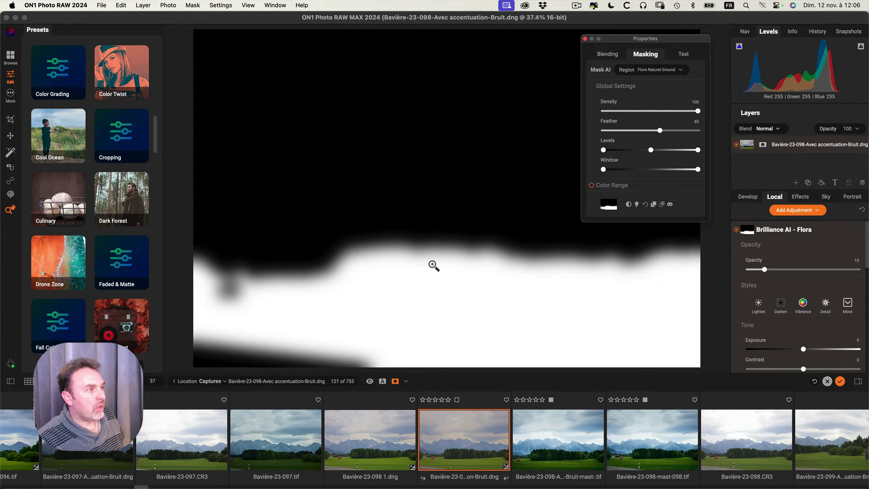
Set the Flora mask's feather to 0 and the adjustment's opacity to 100, checking the effect on the trees.
left_click_drag(661, 131, 597, 133)
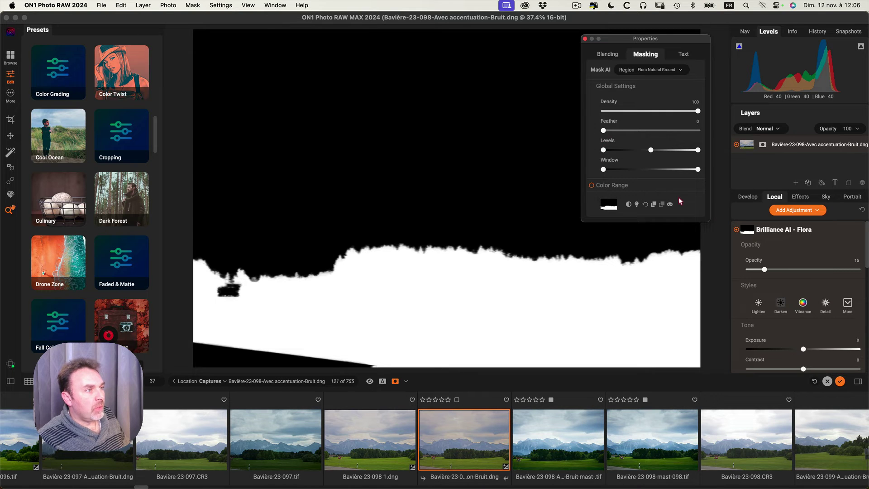
left_click(670, 206)
left_click(473, 260)
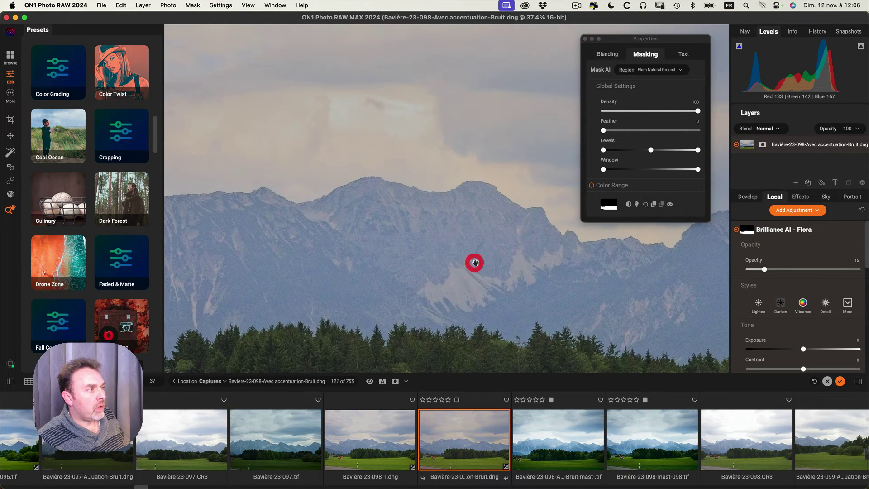
left_click_drag(466, 294, 482, 163)
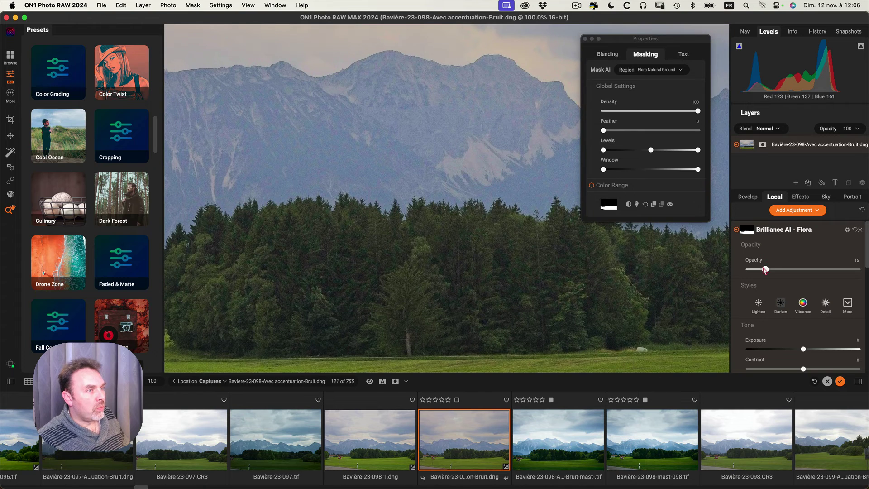
left_click_drag(764, 270, 866, 268)
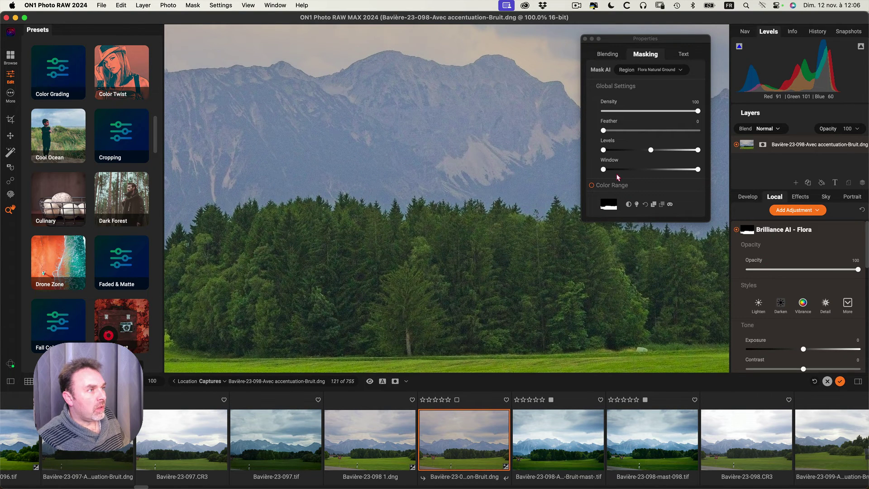
left_click_drag(604, 131, 570, 117)
left_click(606, 131)
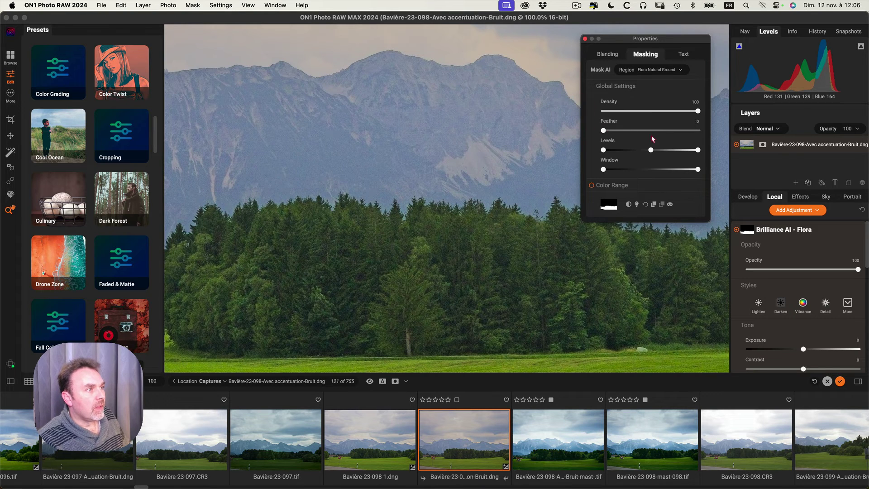
Try raising the lower Window limit of the Flora mask to about mid-range with the mask shown, and return it to the minimum.
left_click(670, 205)
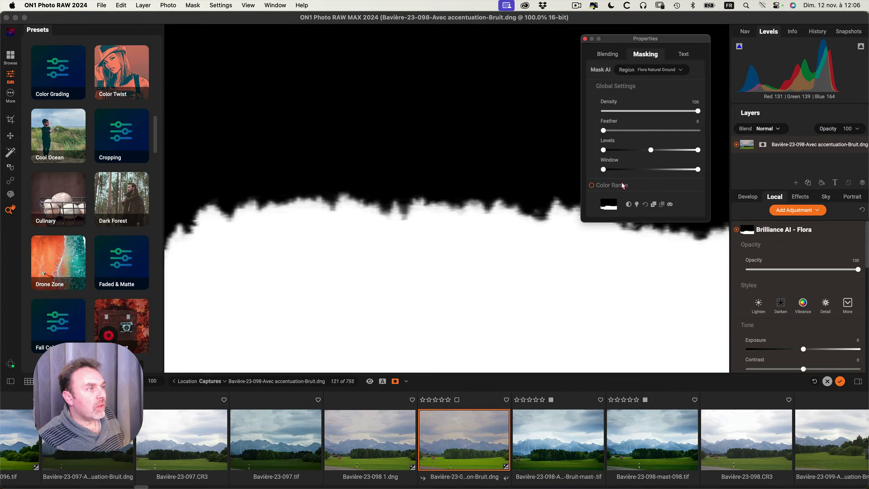
mouse_move(650, 151)
left_mouse_down()
mouse_move(619, 151)
mouse_move(694, 152)
mouse_move(636, 152)
mouse_move(651, 151)
left_mouse_up()
left_click_drag(606, 170, 654, 170)
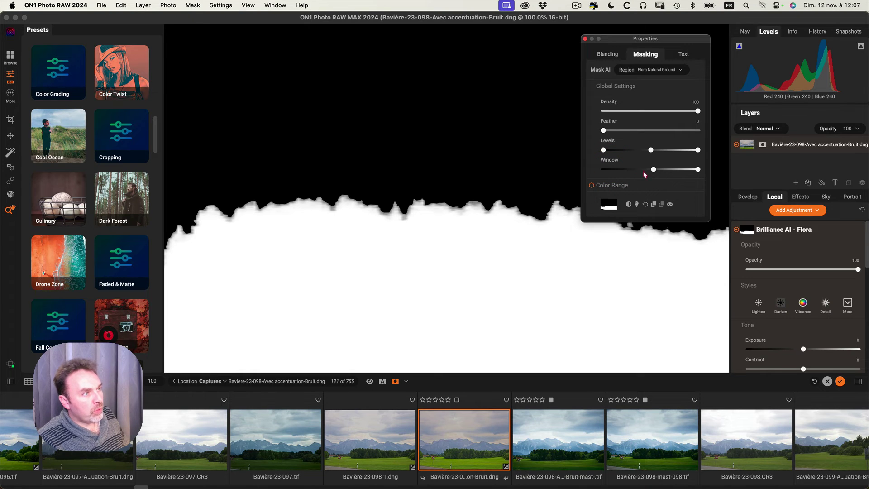
left_click(671, 206)
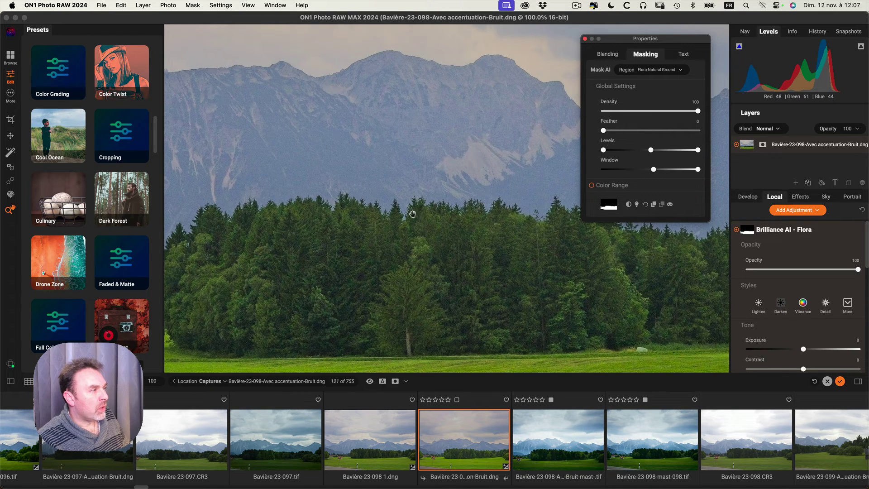
left_click_drag(653, 169, 546, 158)
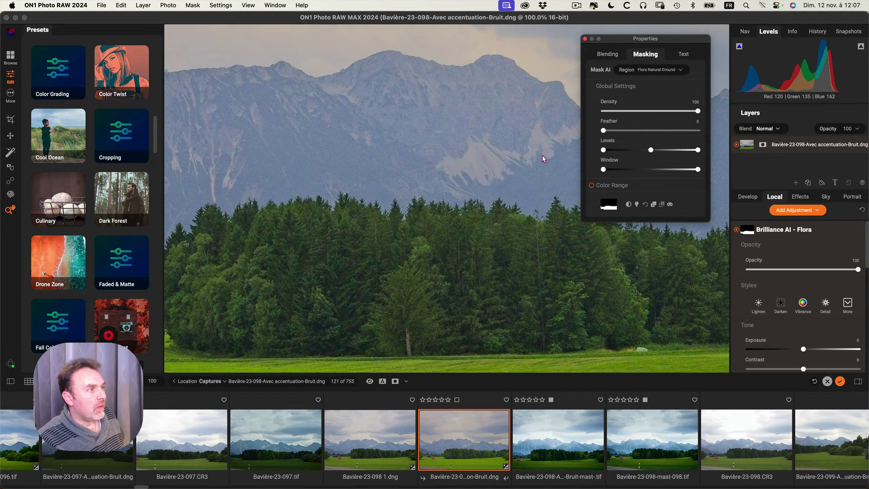
Look at the Flora mask's Color Range settings and collapse them.
left_click(600, 189)
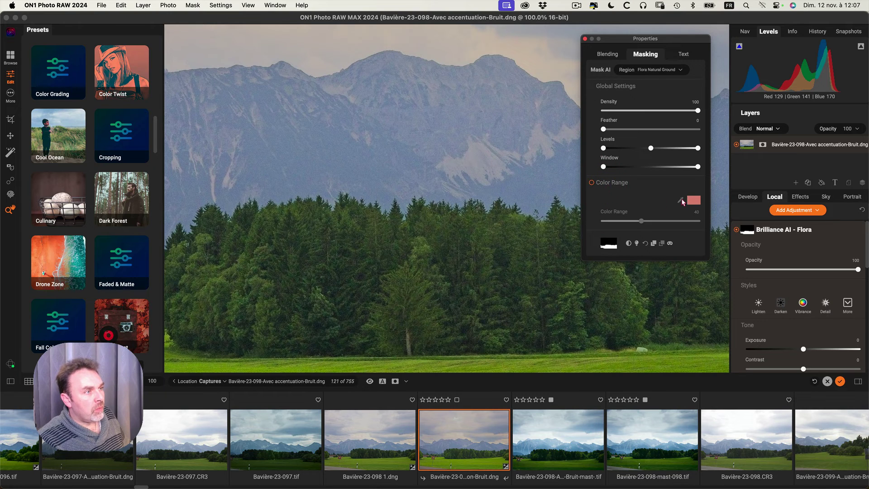
left_click(606, 185)
left_click(603, 185)
left_click(616, 186)
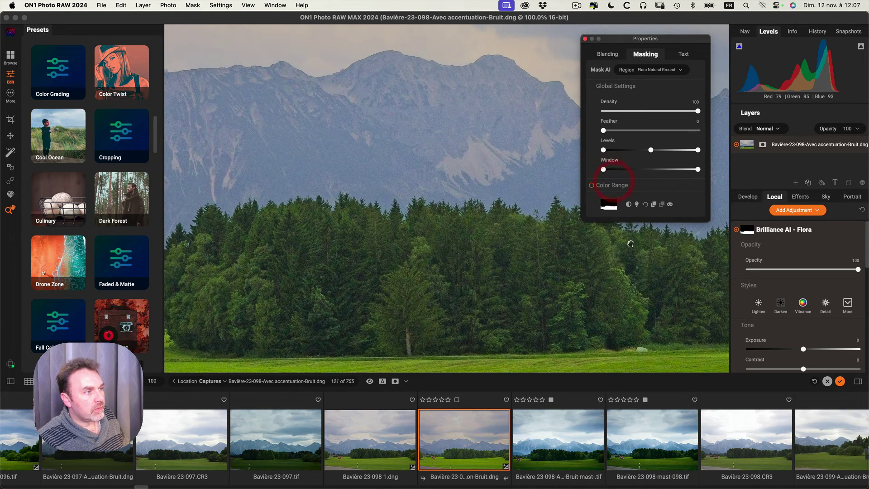
Invert the Flora mask, and replace it with a luminosity mask shown in grayscale over the photo.
left_click(629, 205)
left_click(629, 205)
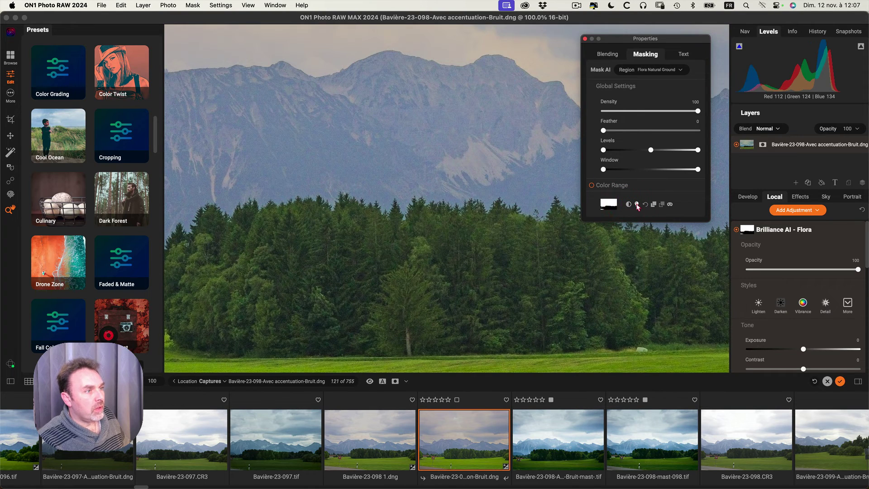
left_click(638, 204)
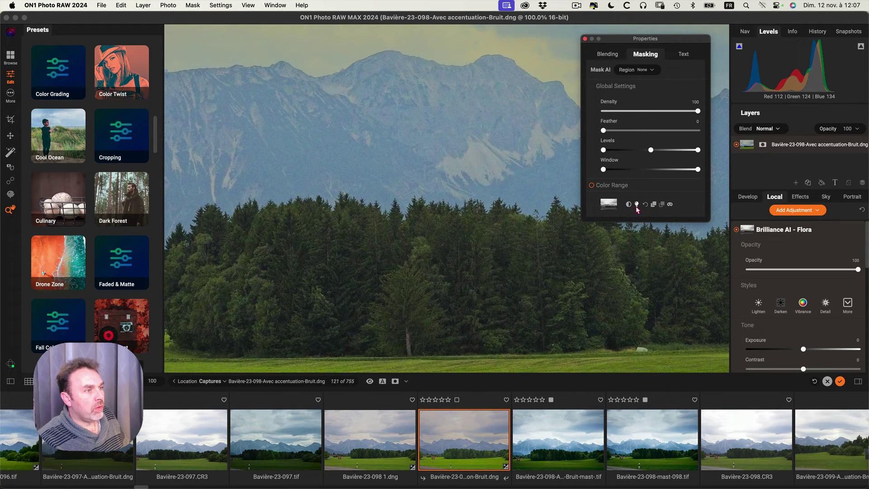
left_click(670, 204)
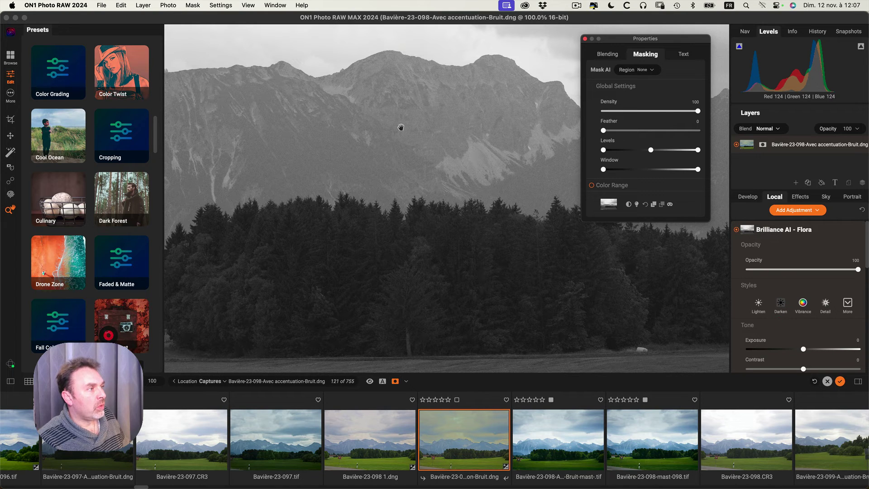
Reset the Flora mask and show the text properties.
left_click(645, 205)
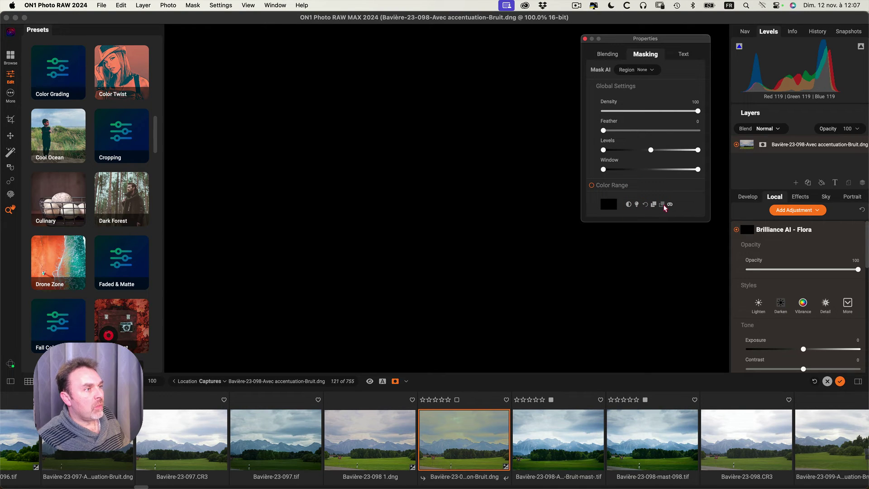
left_click(684, 54)
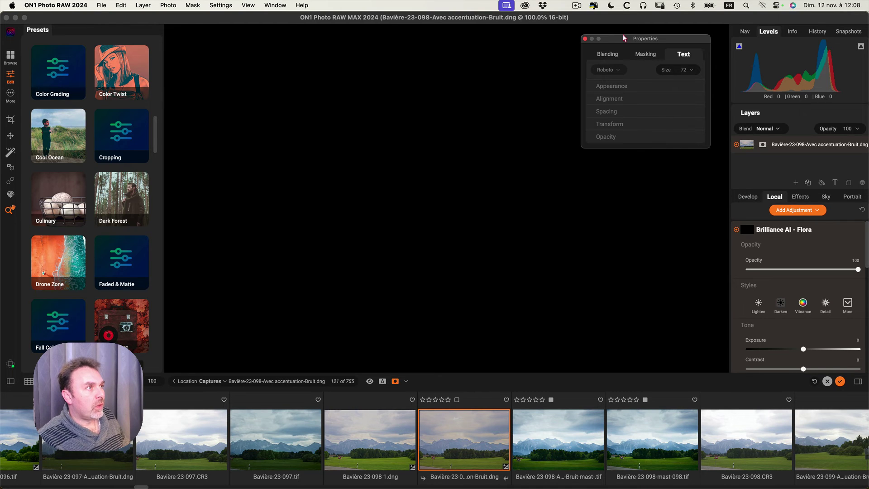
left_click(447, 58)
mouse_move(616, 41)
left_mouse_down()
mouse_move(583, 45)
mouse_move(612, 43)
left_mouse_up()
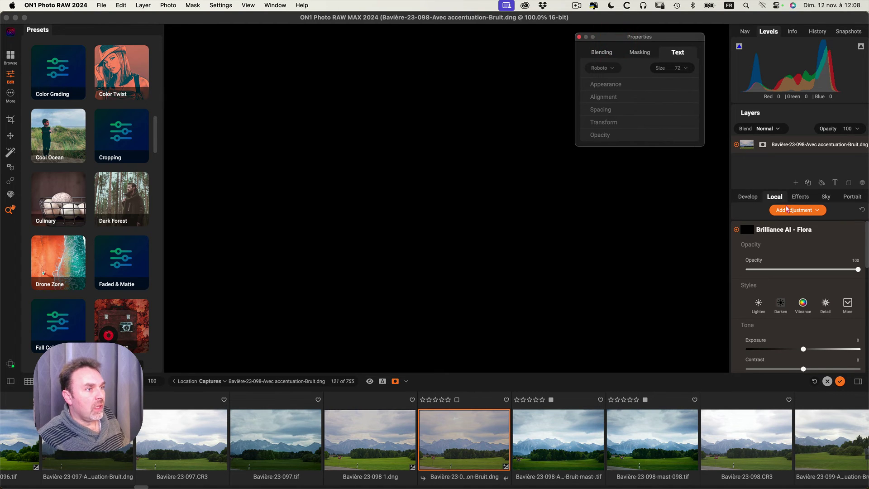
Check the properties of the Sky, Flora and Mountain Brilliance AI adjustments in turn, and close the Properties window.
left_click(788, 232)
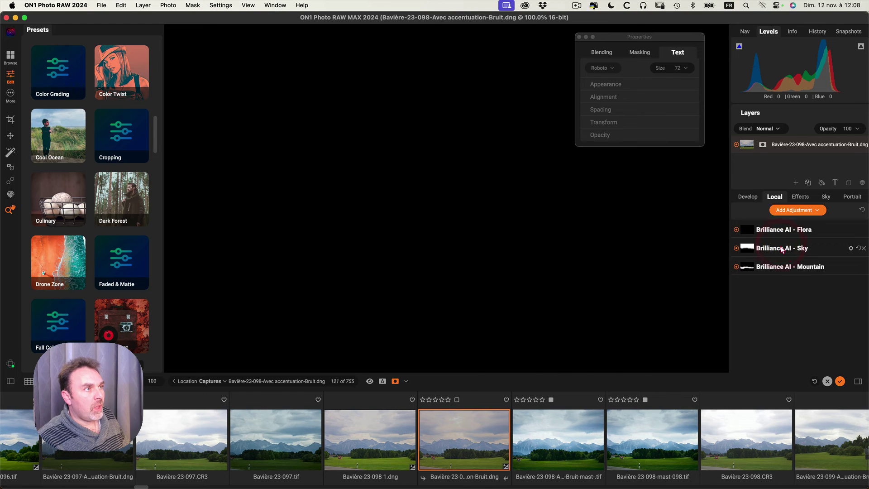
left_click(782, 248)
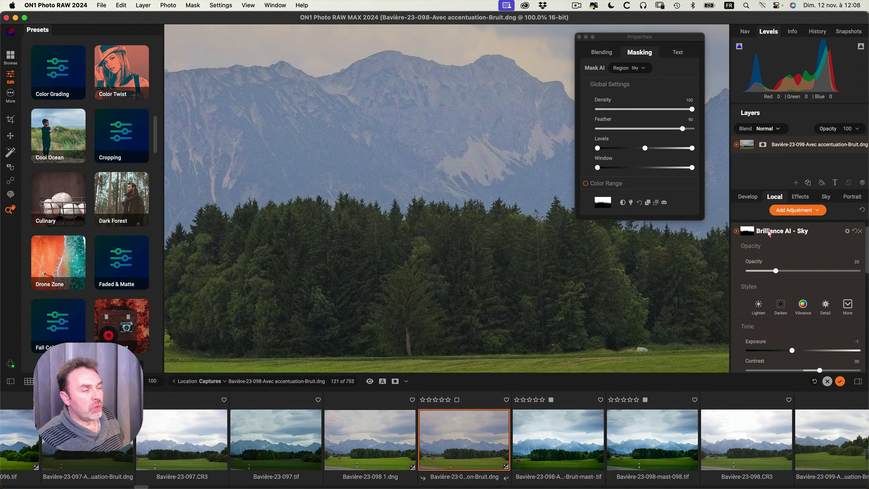
left_click(602, 52)
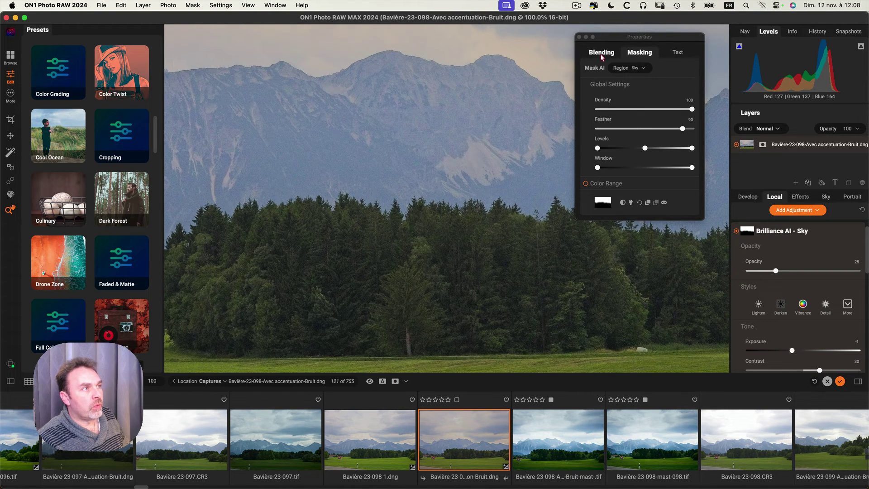
left_click(773, 232)
left_click(772, 230)
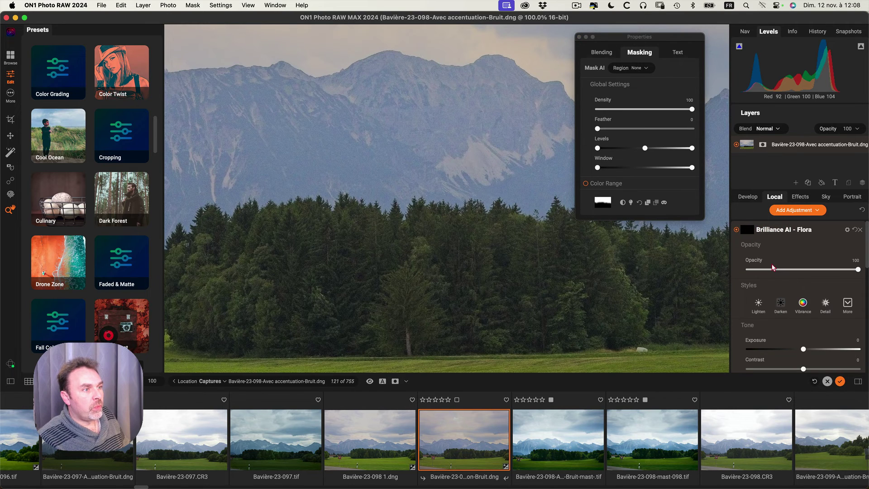
left_click(769, 230)
left_click(773, 270)
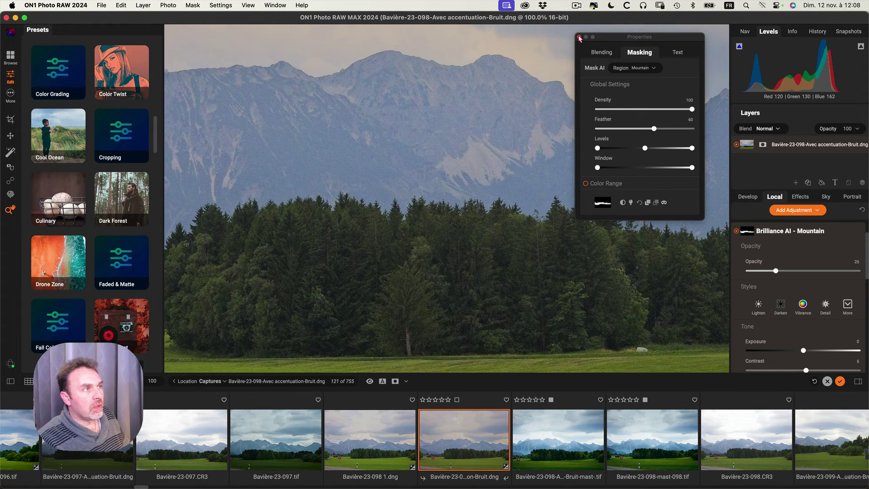
left_click(579, 38)
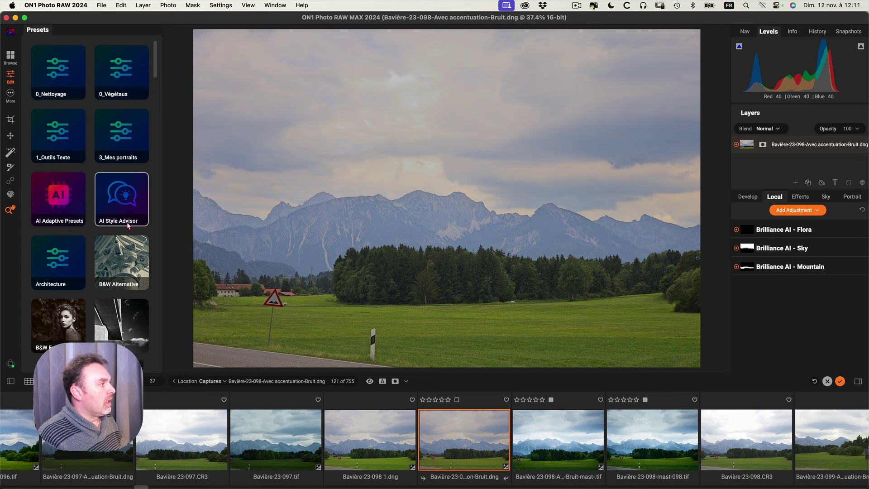
Show the AI Style Advisor's ON1 Team styles and switch to the photo Bavière-23-098.CR3.
left_click(114, 200)
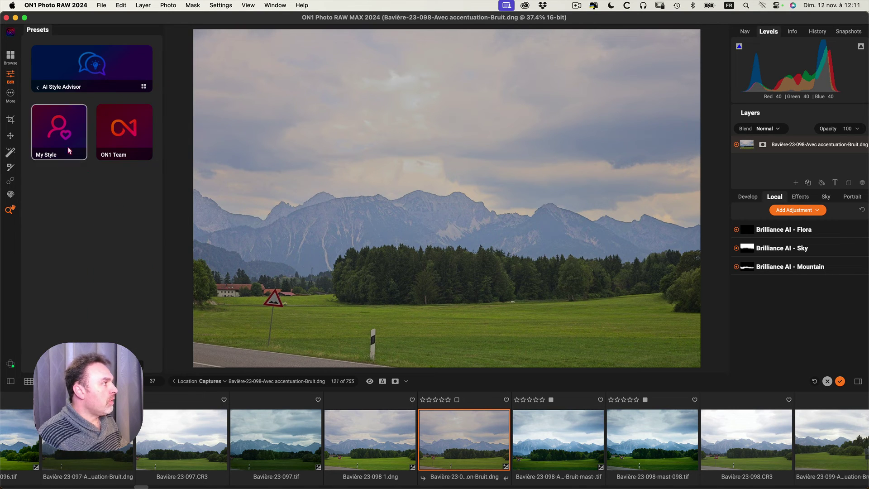
left_click(127, 141)
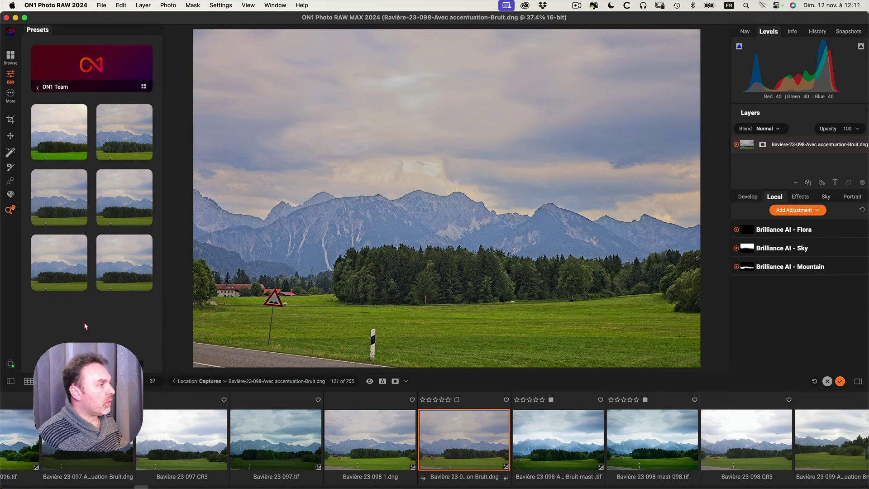
left_click(60, 208)
left_click(747, 442)
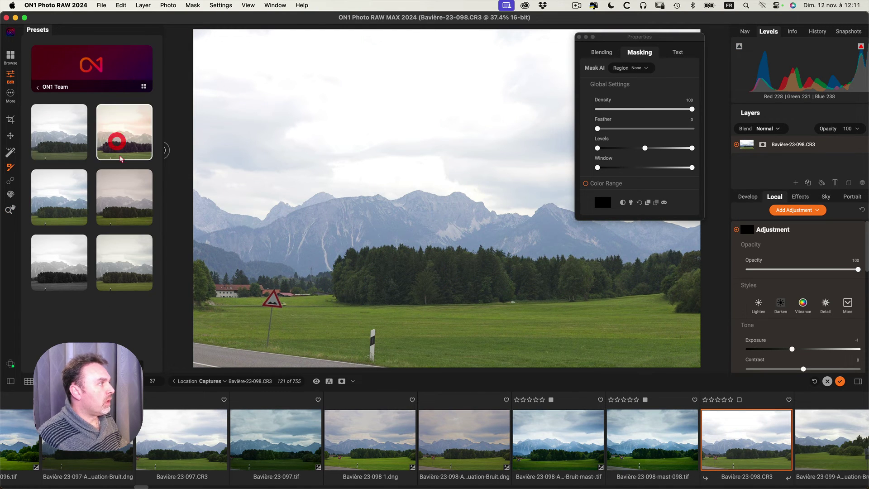
Apply the warm, pinkish ON1 Team style to the photo, replacing its effects, and close the Properties window.
left_click(116, 141)
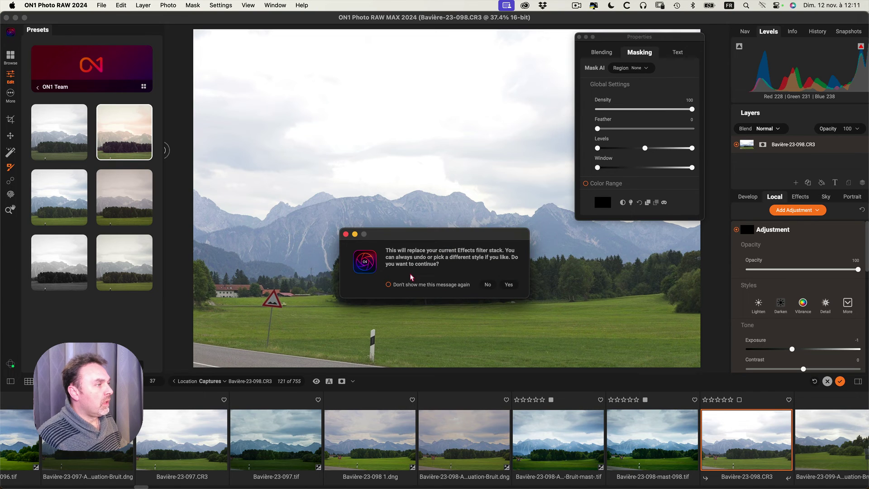
left_click(508, 284)
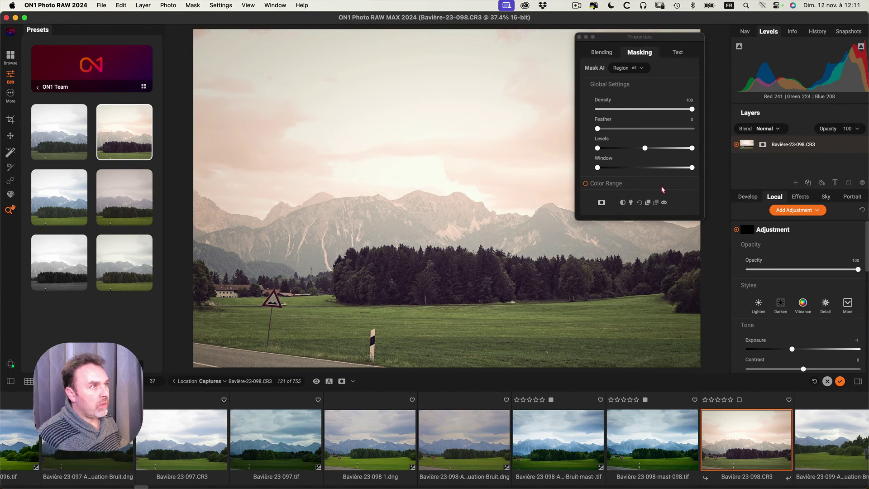
left_click(580, 37)
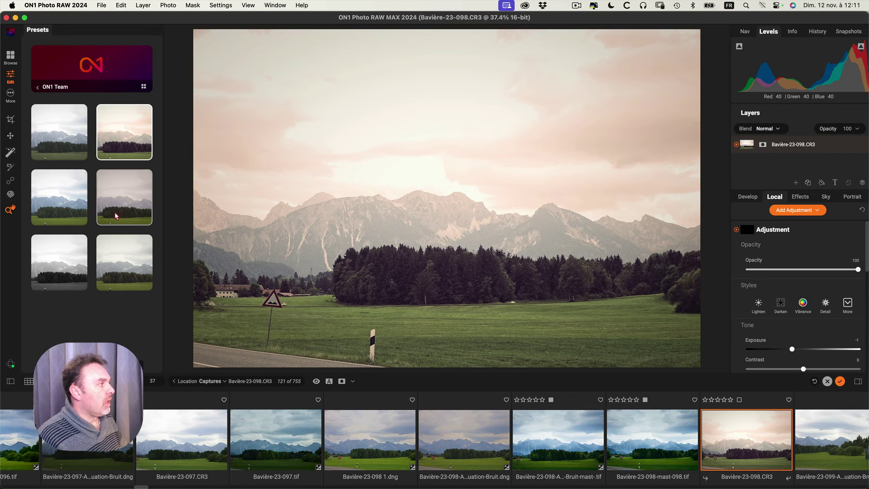
Apply the cool, blue-toned ON1 Team style, agree to replace the current effects and stop the warning from showing again.
left_click(83, 215)
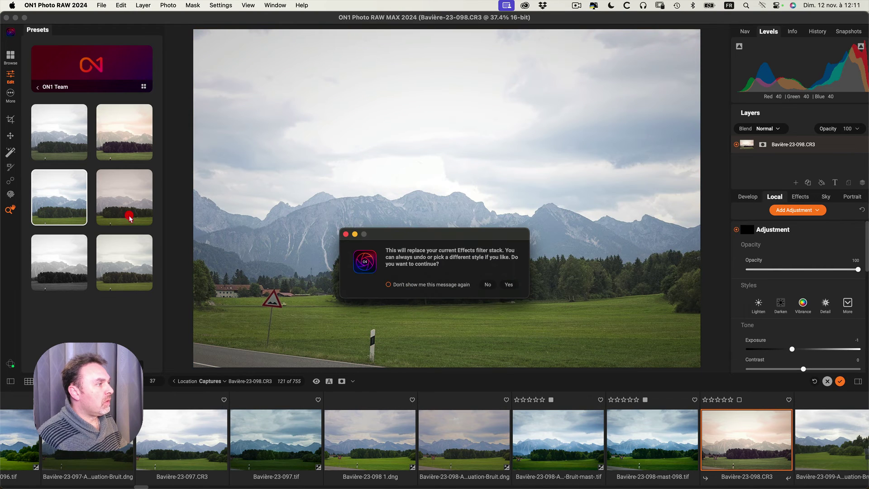
left_click(412, 286)
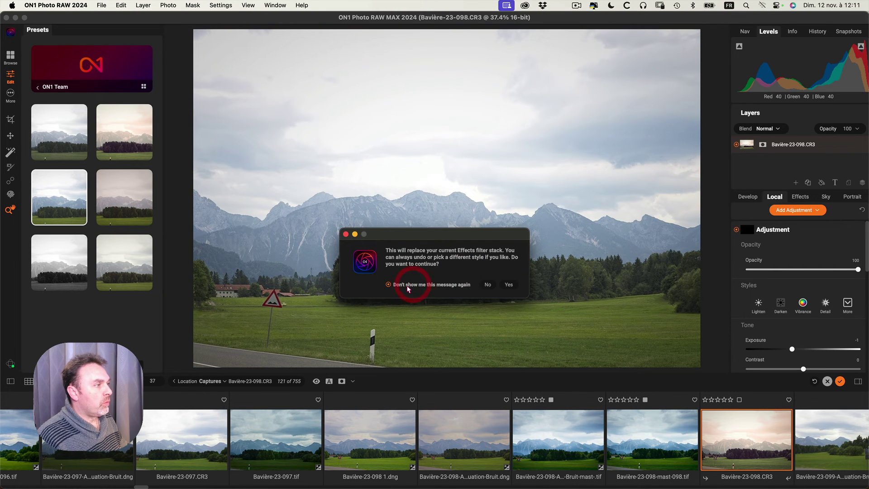
left_click(509, 285)
Compare the yellowish and black-and-white ON1 Team styles, and apply the muted, desaturated first style with its Fade at full strength.
left_click(134, 266)
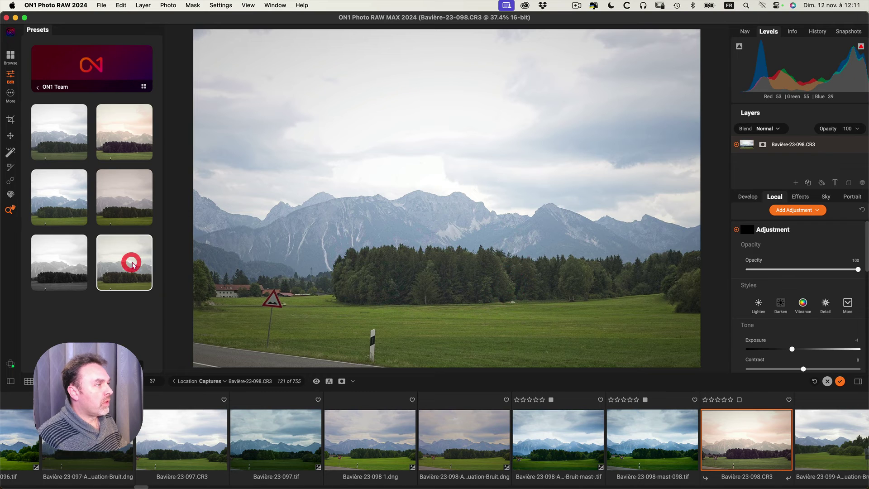
left_click(49, 266)
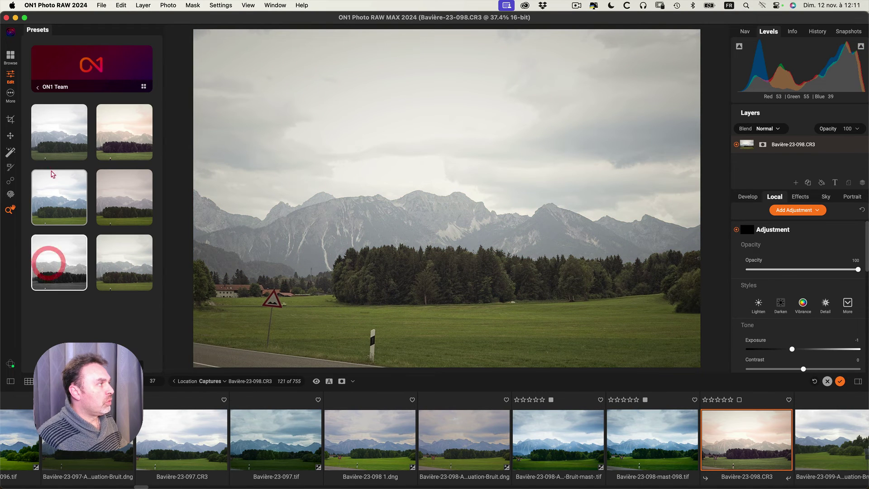
left_click(54, 149)
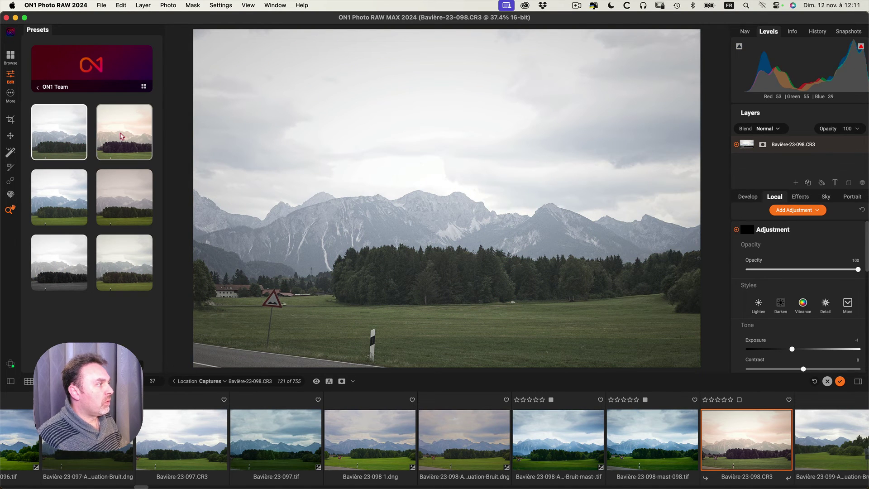
mouse_move(61, 103)
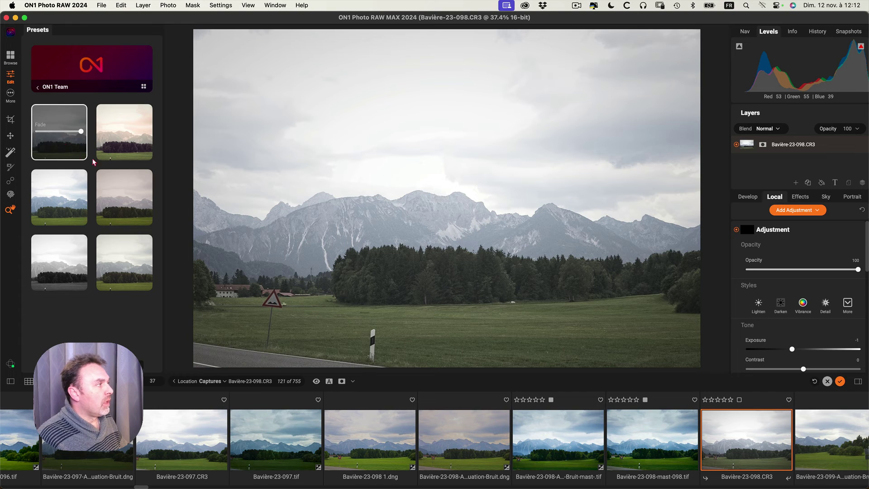
mouse_move(80, 131)
left_mouse_down()
mouse_move(55, 132)
mouse_move(93, 132)
mouse_move(41, 131)
mouse_move(88, 132)
left_mouse_up()
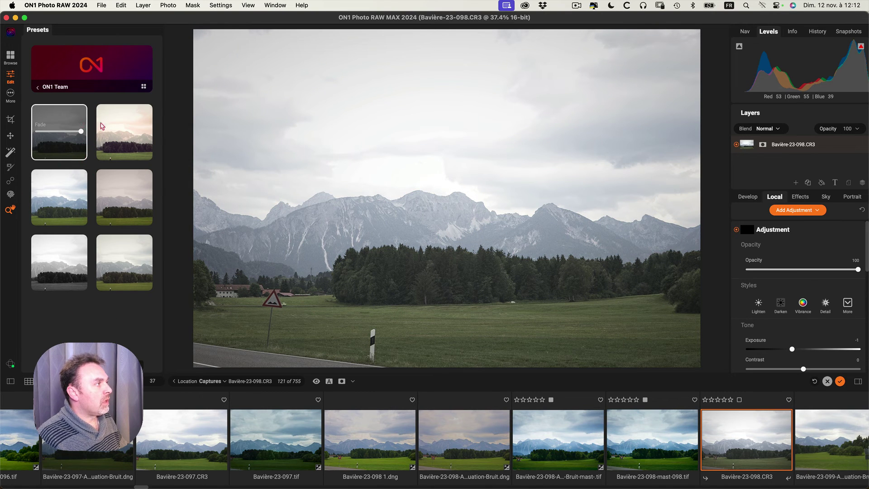
Check the My Style category of the AI Style Advisor and return to the preset category overview.
left_click(39, 89)
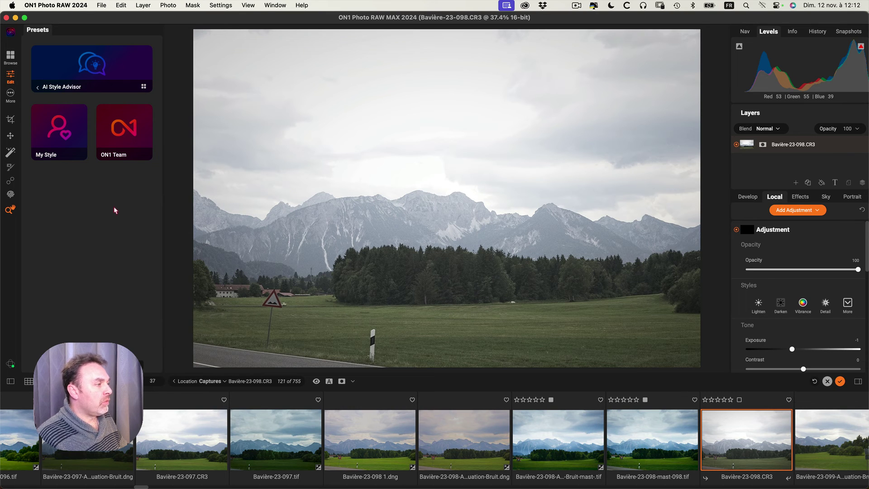
left_click(63, 131)
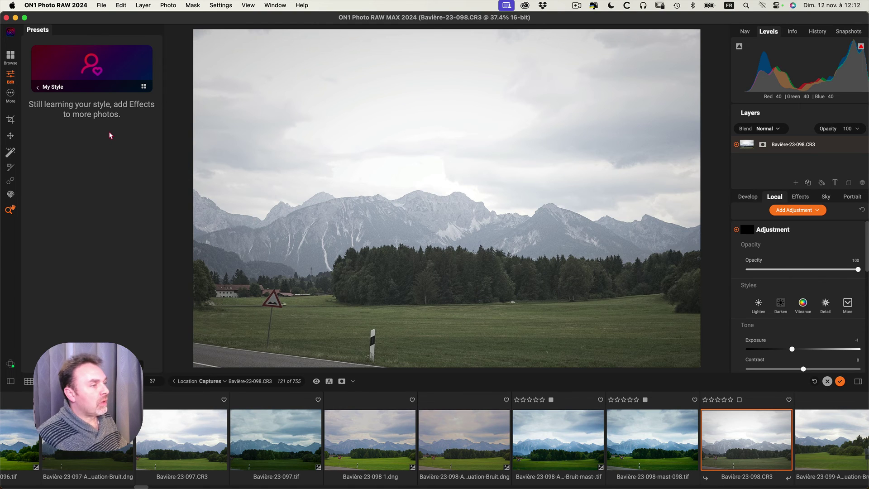
left_click(38, 88)
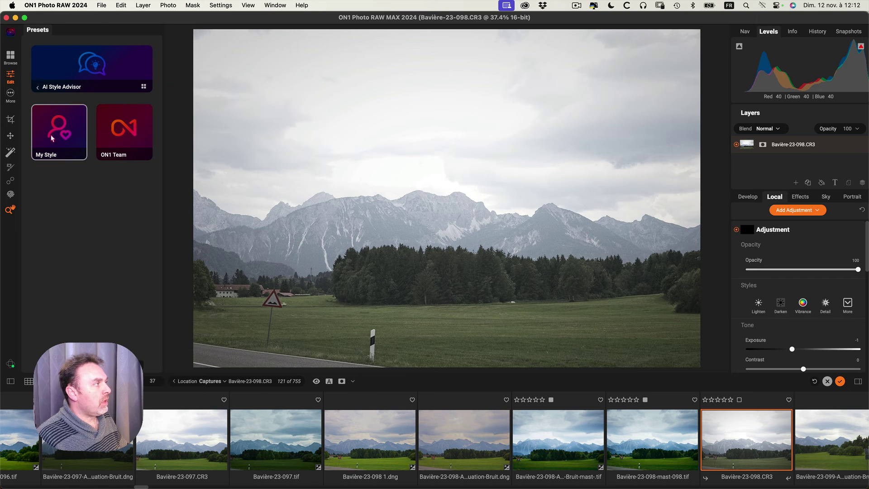
left_click(38, 89)
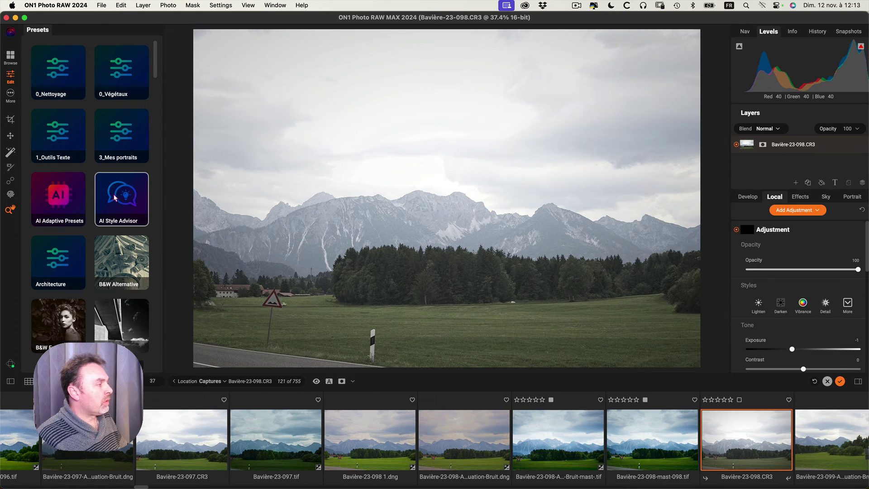
Look through the Landscape presets of the AI Adaptive Presets and return to the preset category overview.
left_click(65, 199)
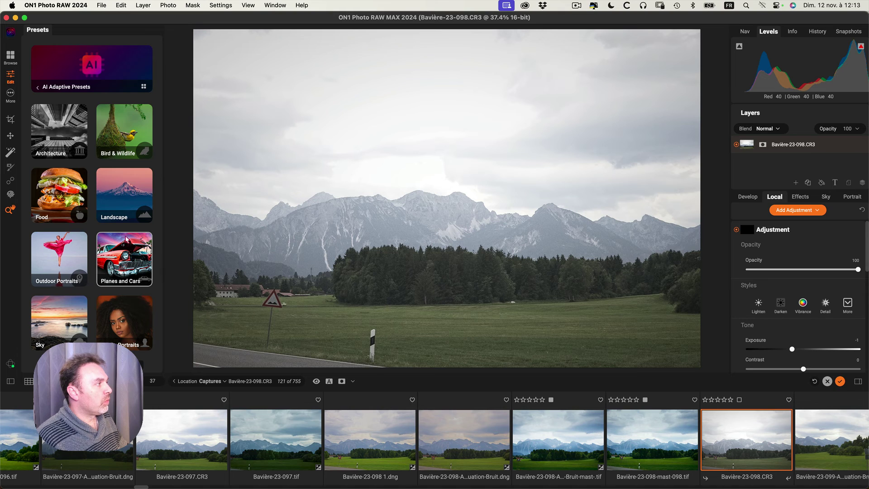
left_click(123, 197)
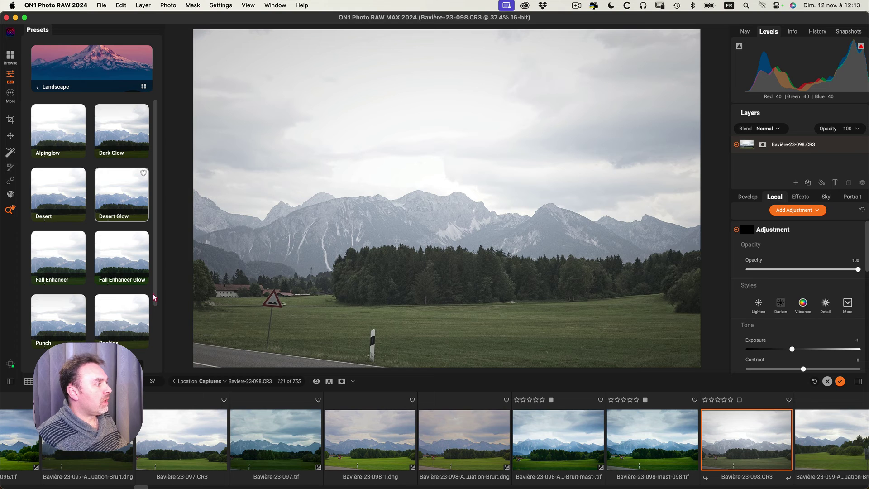
scroll(122, 230, "down", 2)
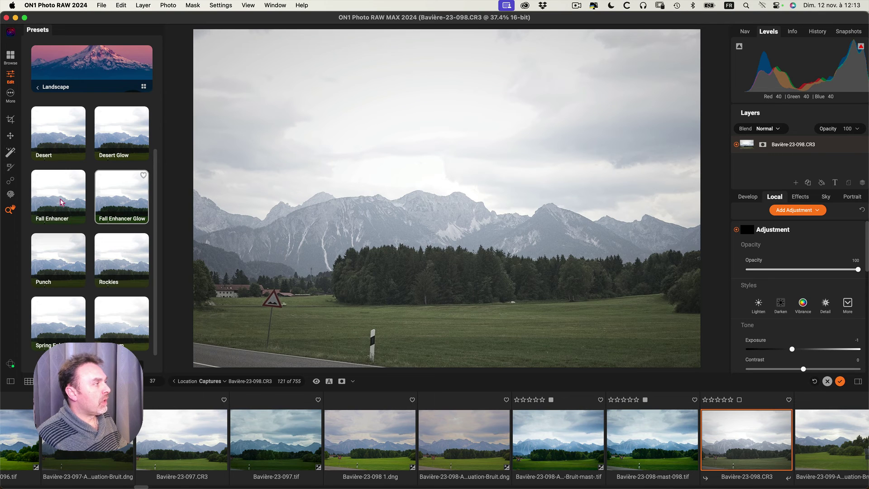
scroll(62, 203, "up", 1)
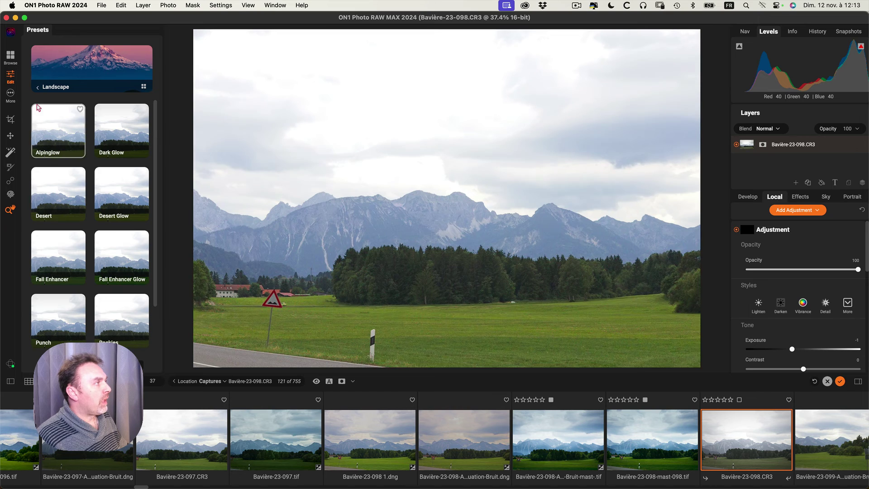
left_click(39, 90)
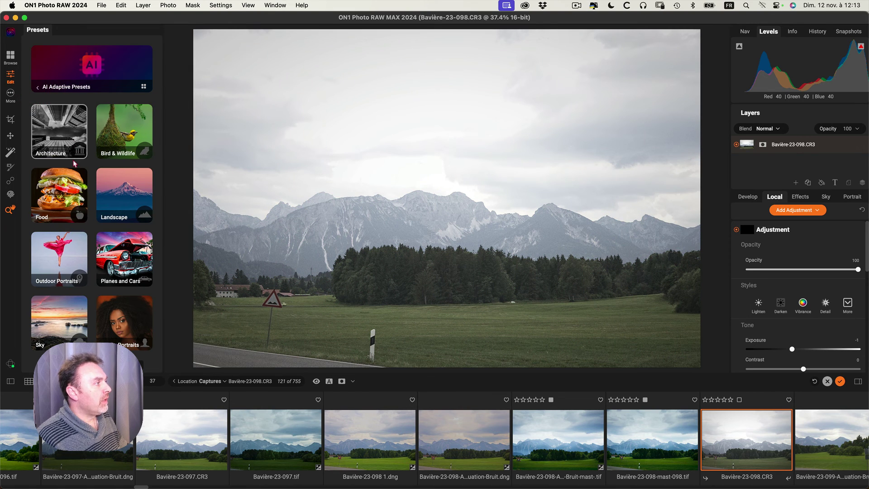
left_click(38, 87)
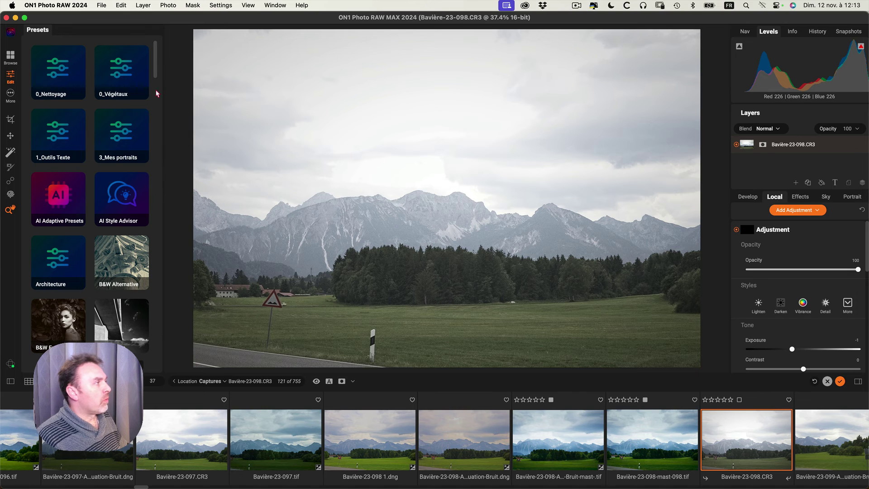
Switch to Browse and show the cataloging options for the Captures folder inside Allemagne-Bavière.
left_click(10, 56)
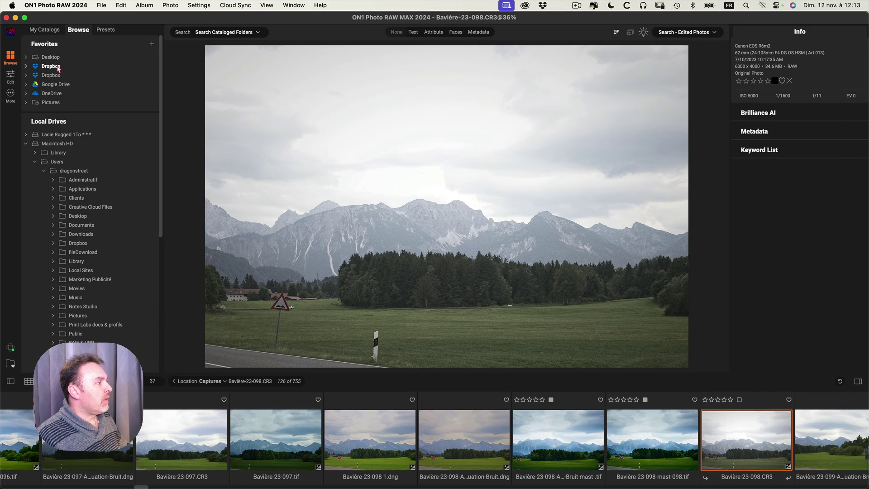
scroll(150, 198, "down", 3)
scroll(150, 197, "down", 5)
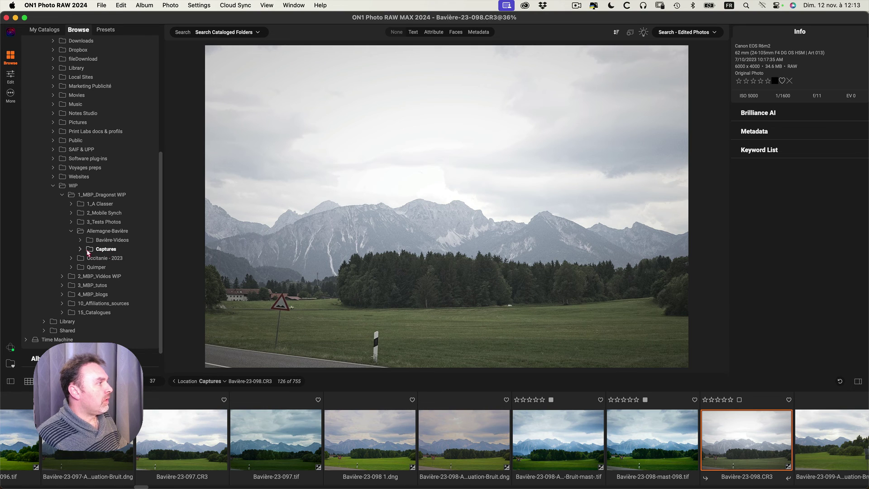
left_click(81, 250)
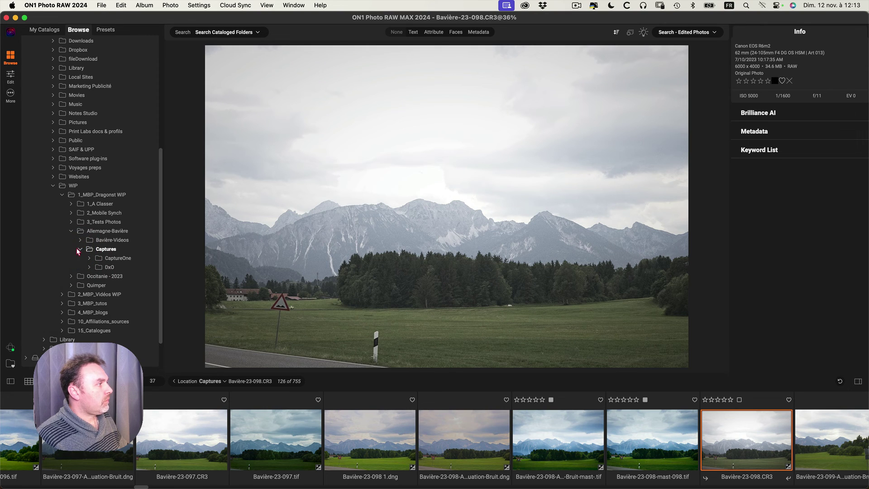
left_click(80, 249)
right_click(101, 250)
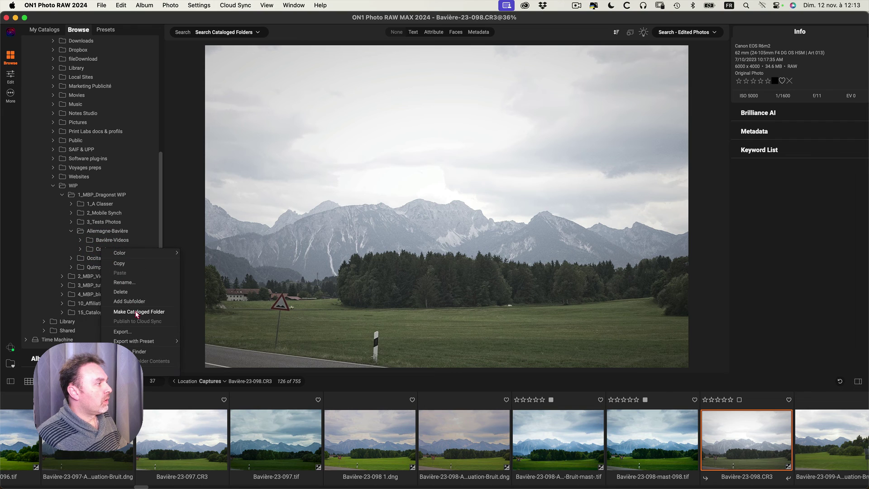
left_click(160, 314)
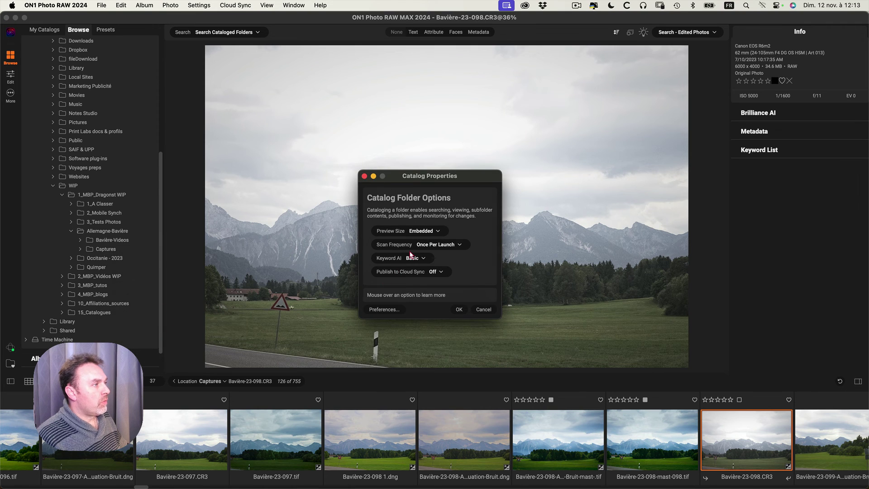
left_click_drag(411, 177, 384, 138)
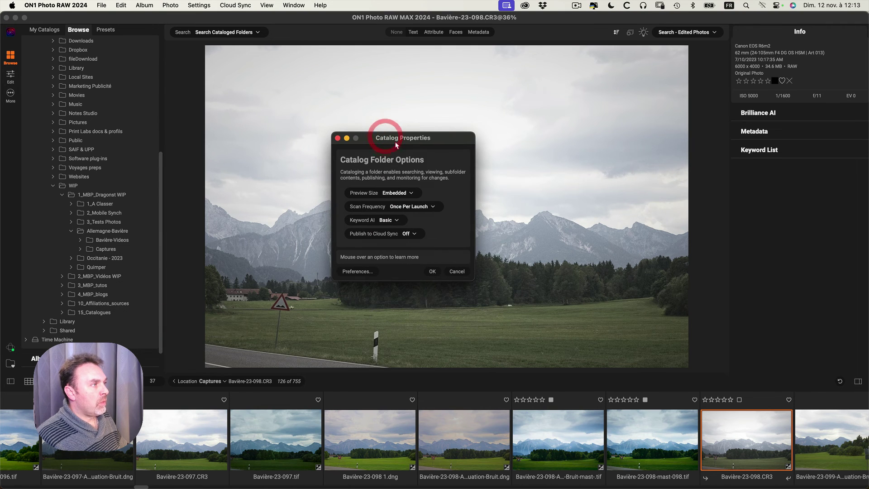
Examine the available Preview Size and Scan Frequency choices for the cataloged folder without changing them.
mouse_move(412, 196)
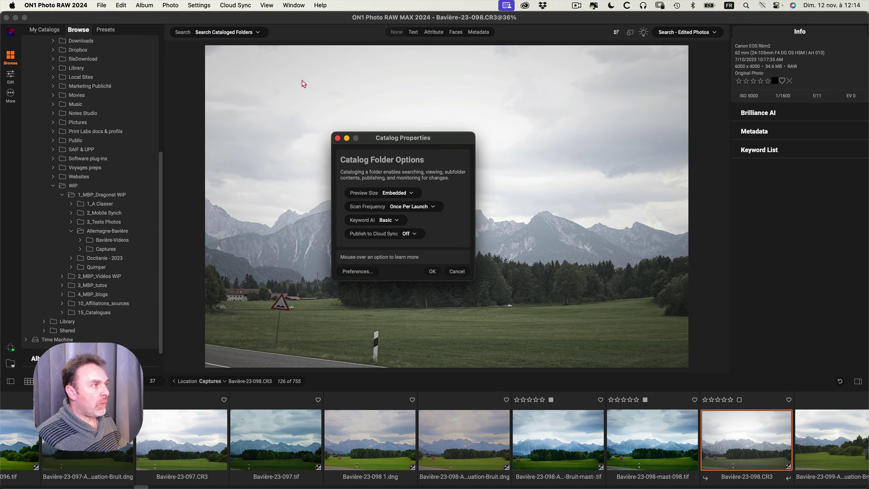
left_click_drag(376, 140, 364, 125)
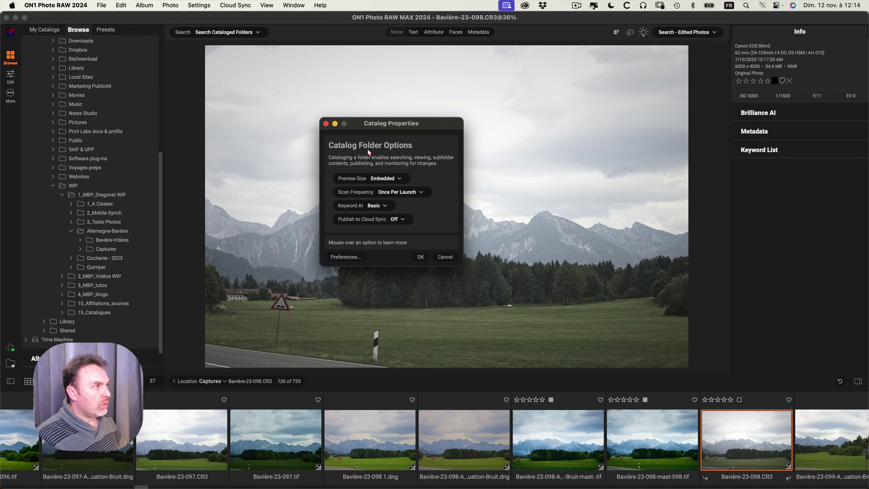
mouse_move(349, 185)
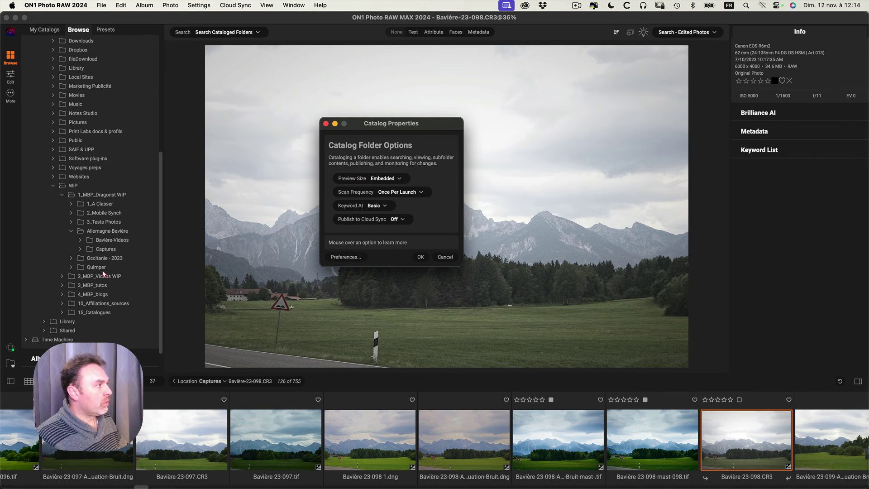
left_click(402, 179)
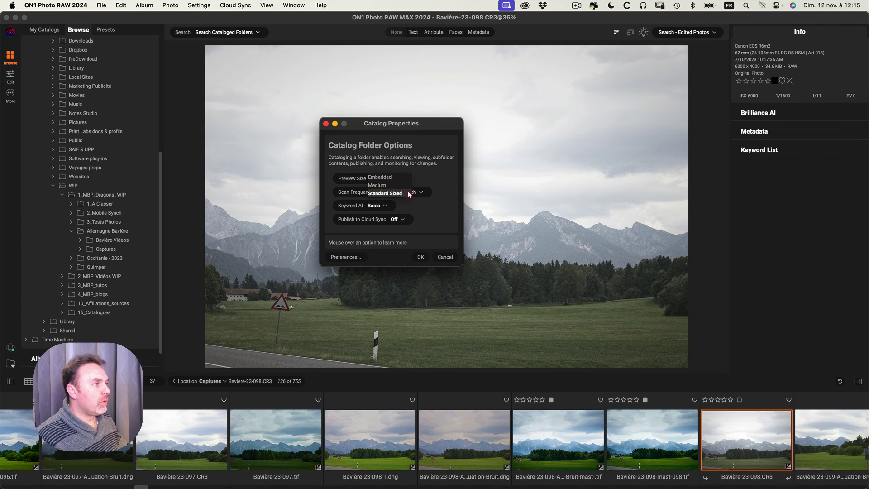
left_click(432, 176)
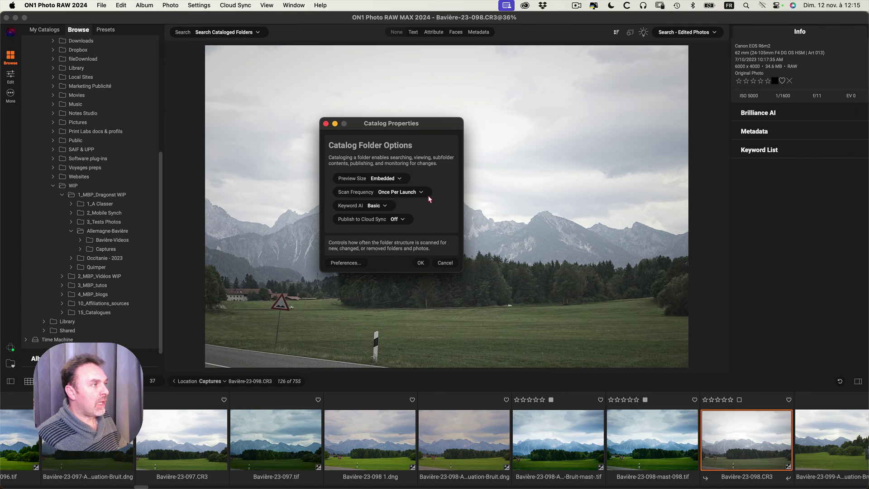
left_click(421, 192)
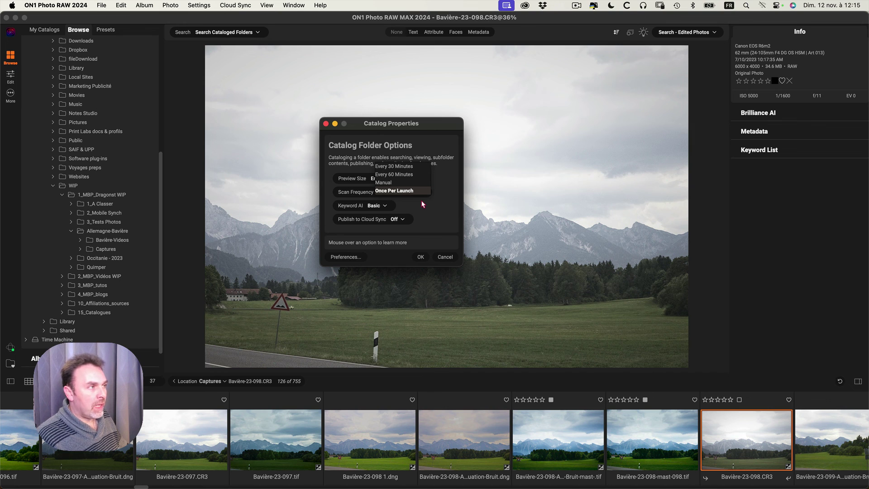
left_click(438, 179)
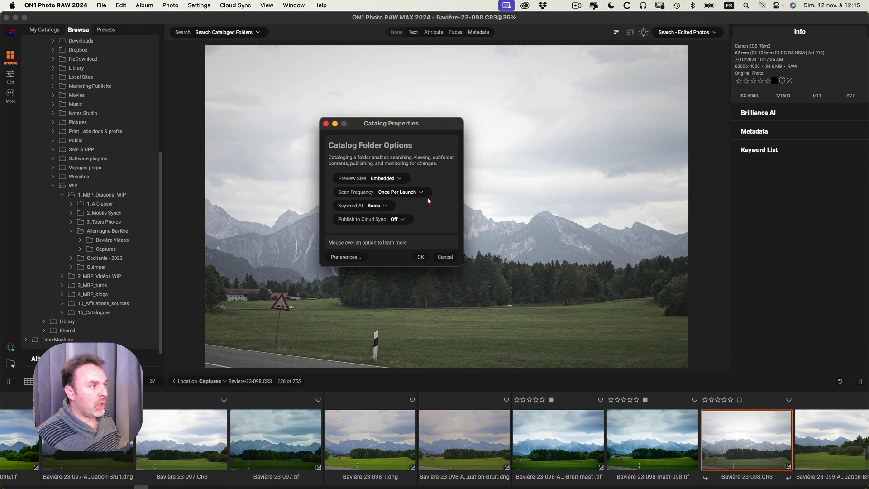
Examine the Keyword AI and Publish to Cloud Sync choices, and cancel cataloging the folder.
left_click(388, 207)
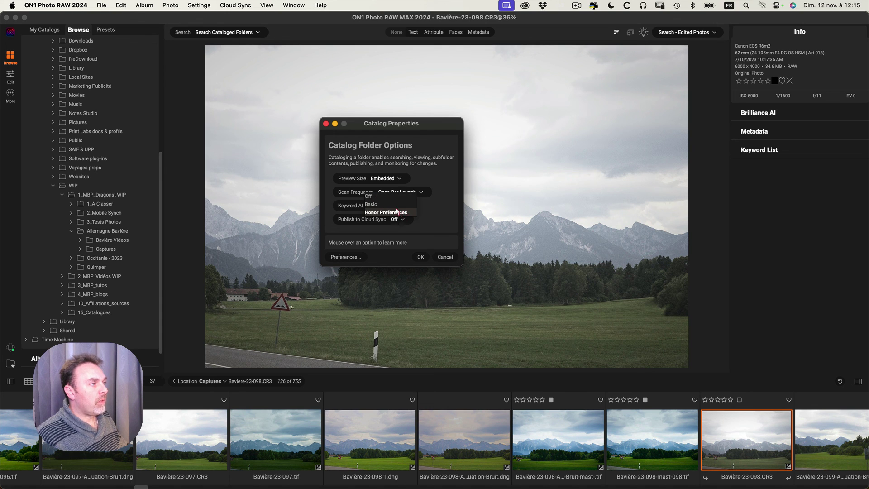
left_click(437, 205)
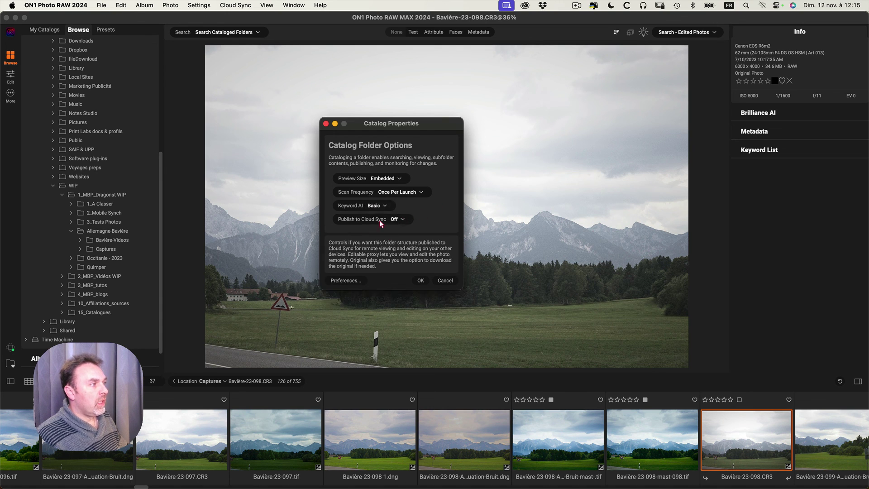
left_click(403, 220)
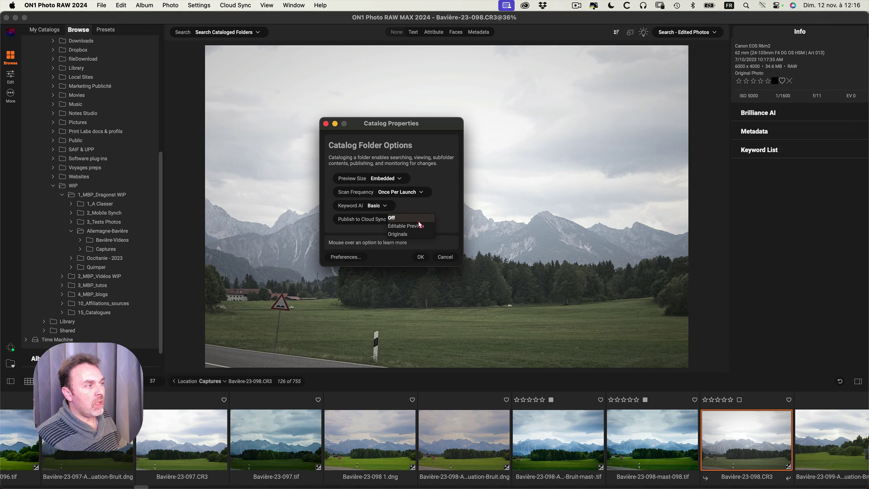
left_click(443, 207)
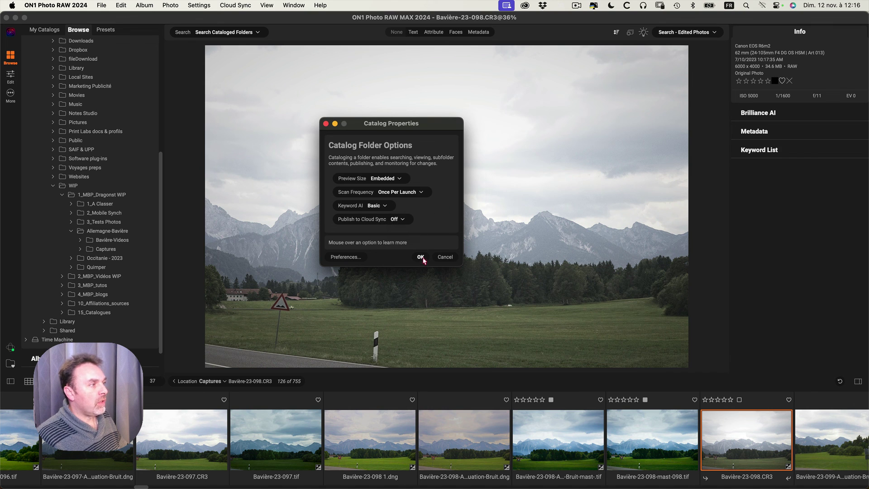
left_click(445, 256)
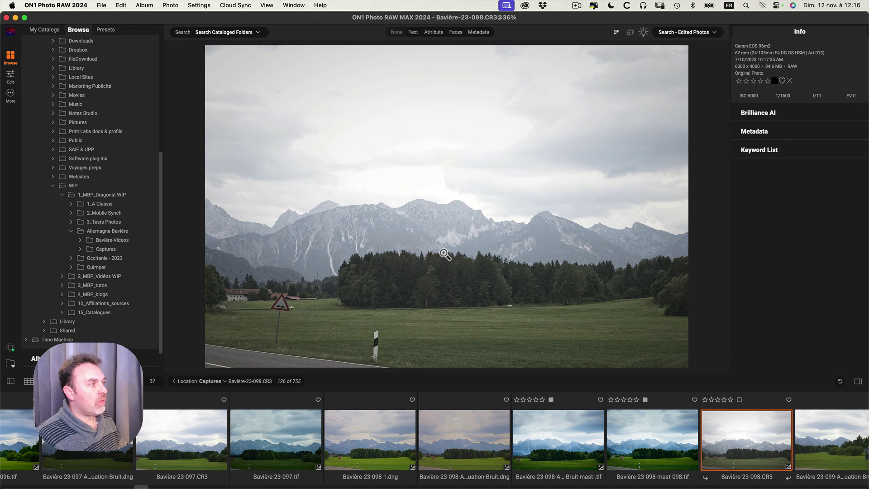
Show the Cloud Sync status and storage usage.
left_click(11, 348)
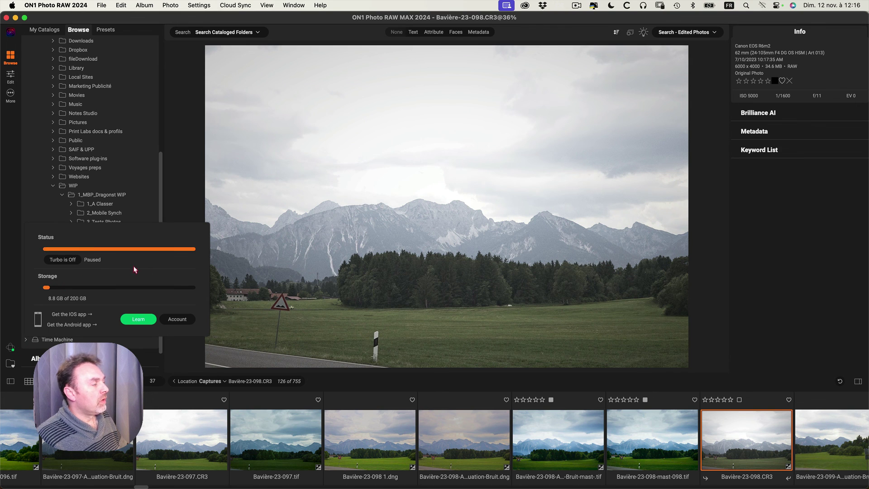